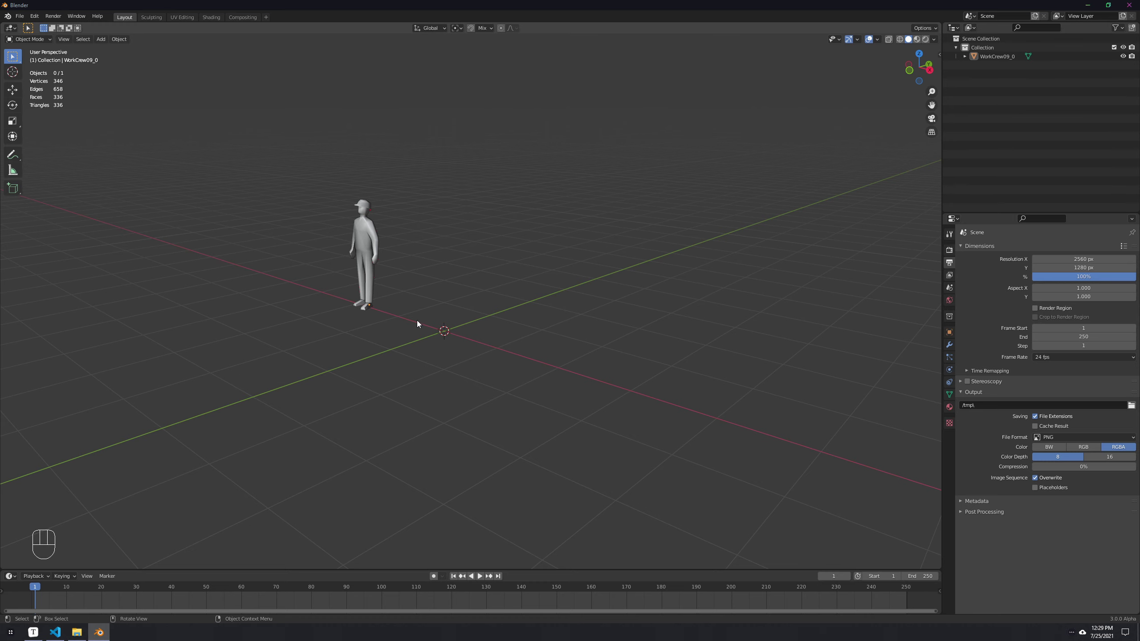
Step: Install the add-on from intensemenu.zip and enable Interface: Intense Menu
scroll(417, 321, "down", 2)
scroll(403, 317, "up", 3)
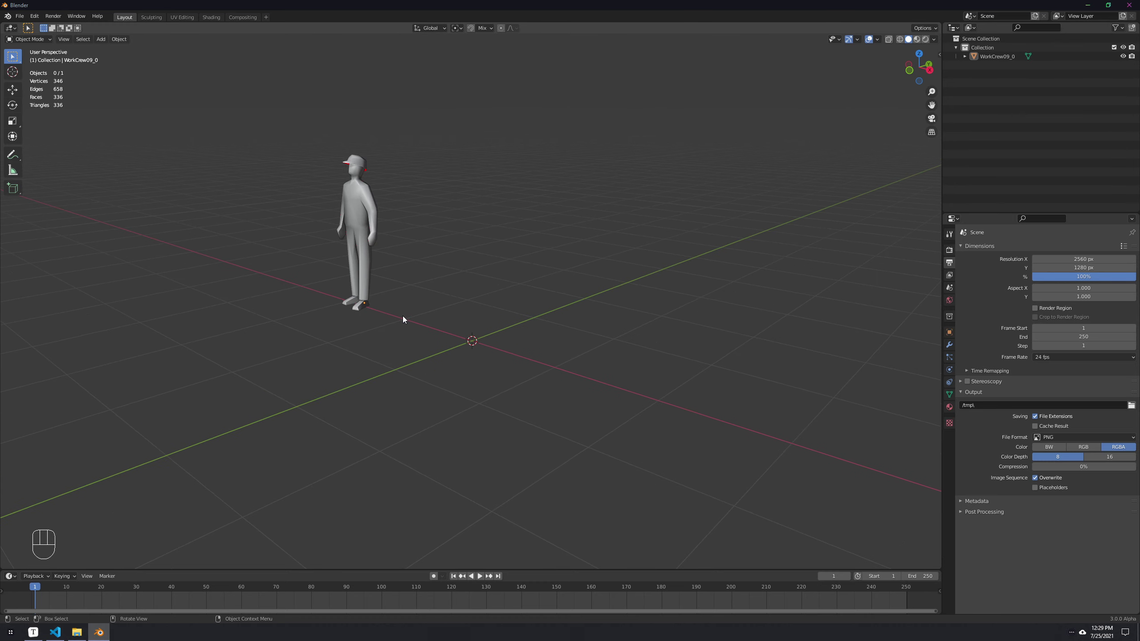
left_click(34, 16)
left_click(67, 134)
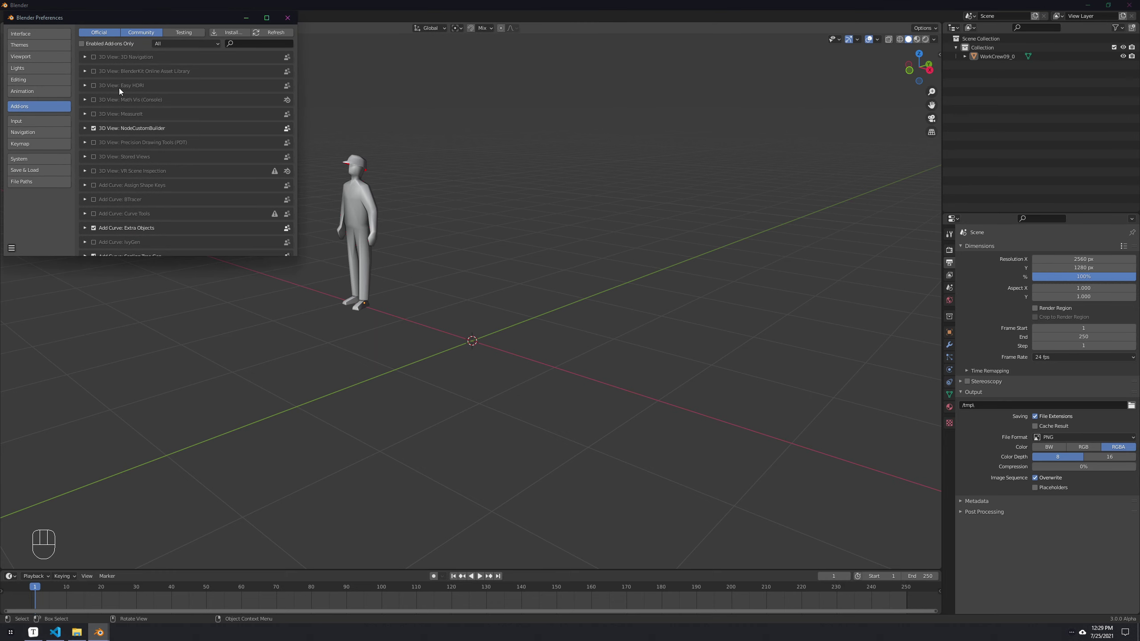
left_click(228, 33)
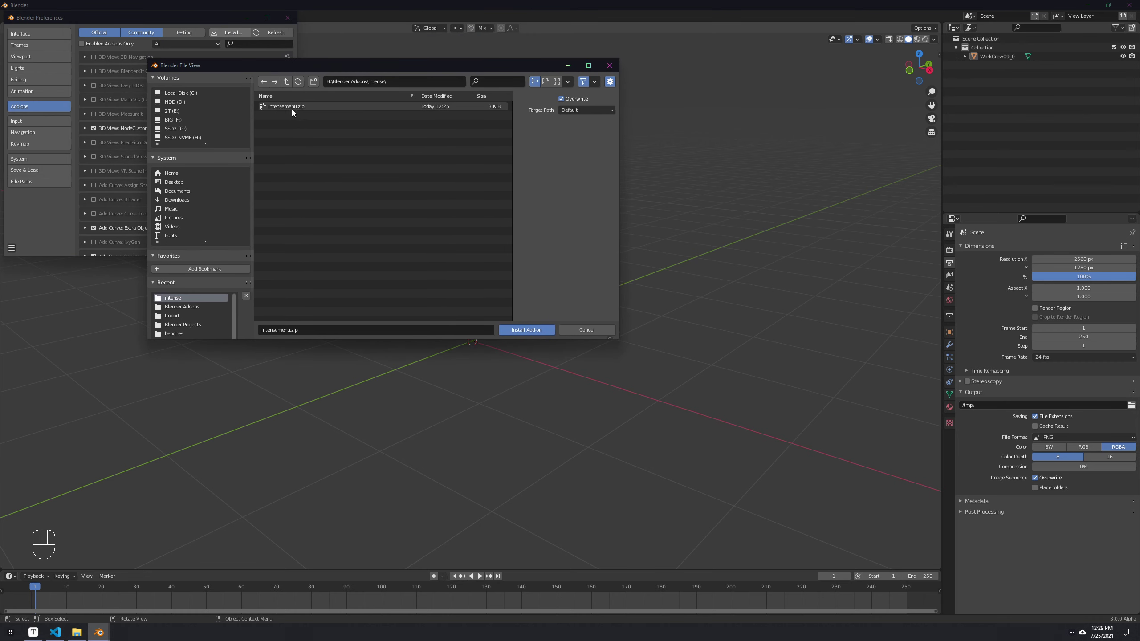
left_click(305, 108)
left_click(526, 330)
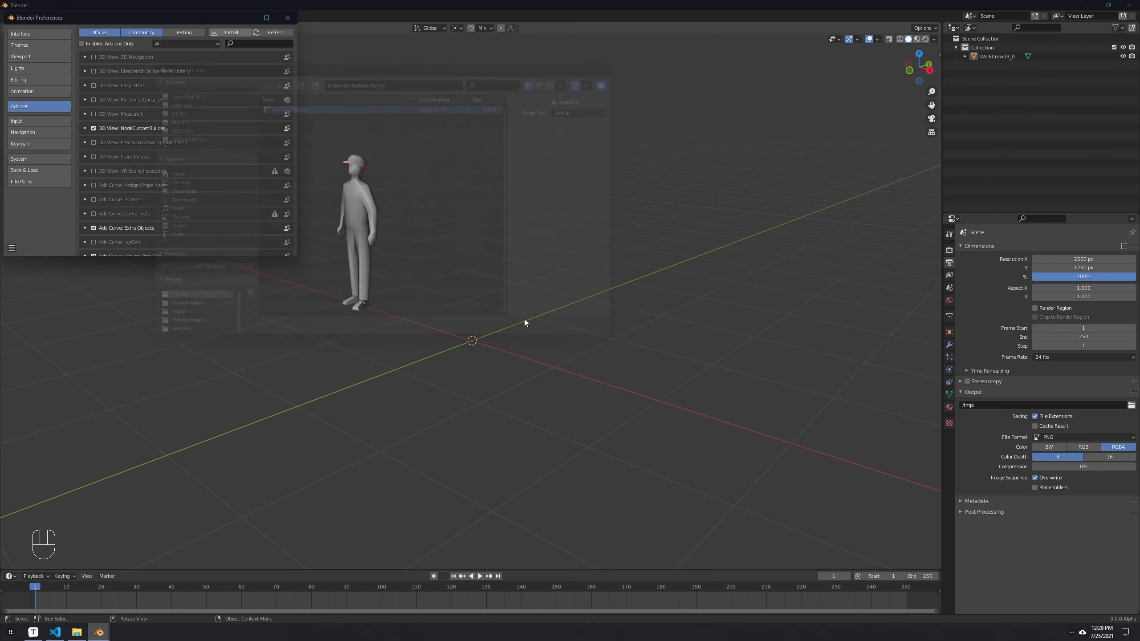
left_click(94, 59)
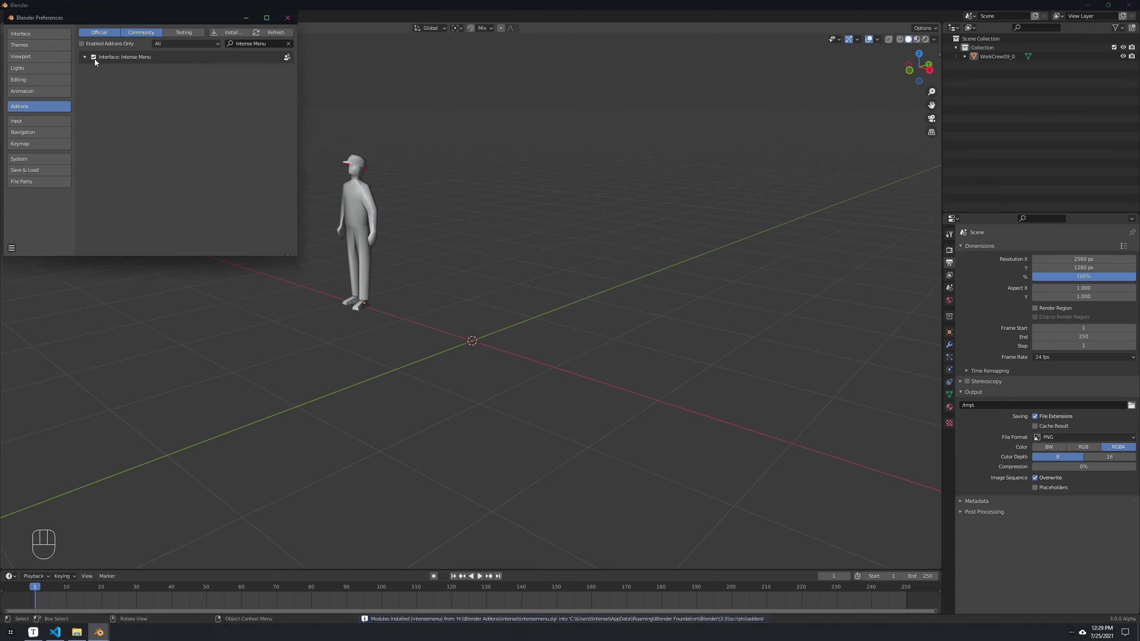
left_click(290, 22)
Step: Add a cube through the Intense Menu and shift it slightly along the X axis
left_click(366, 197)
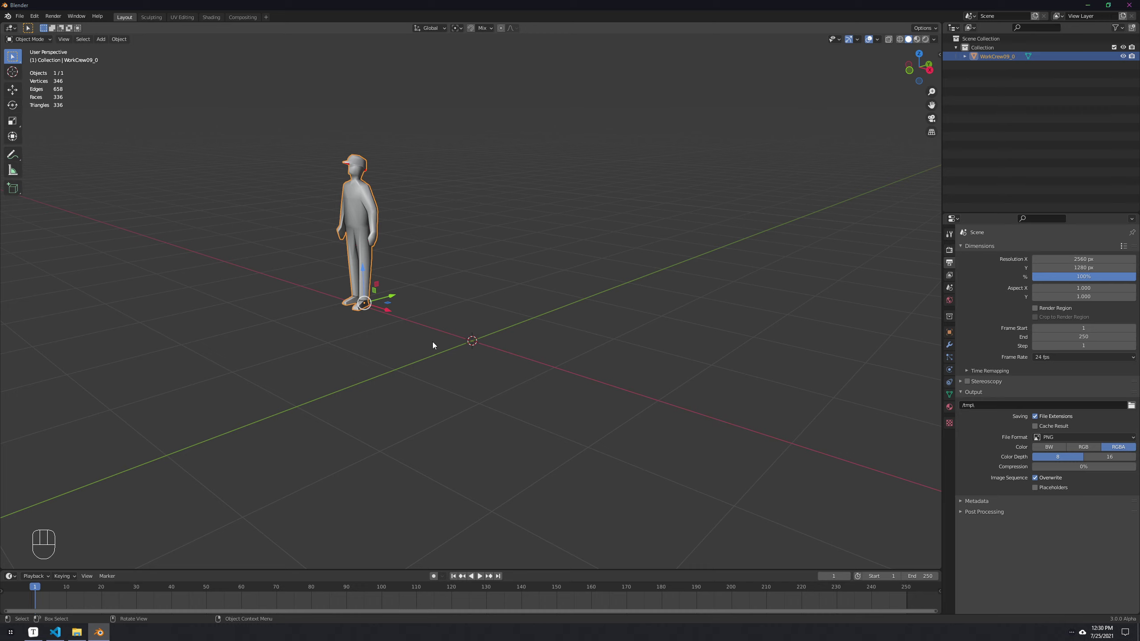
key("q")
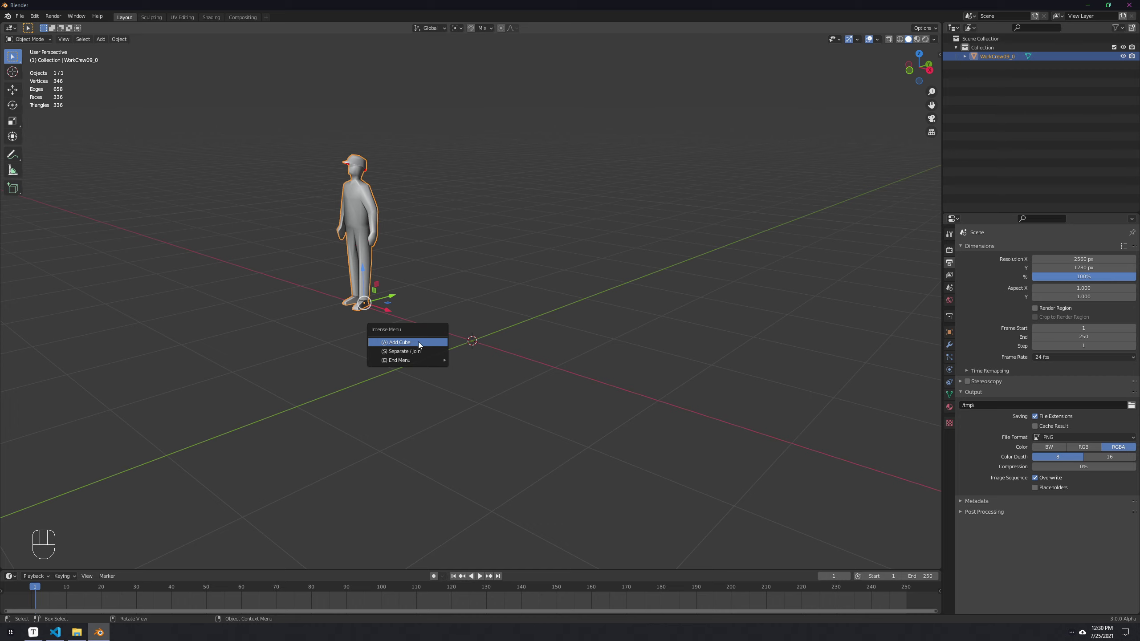
key("d")
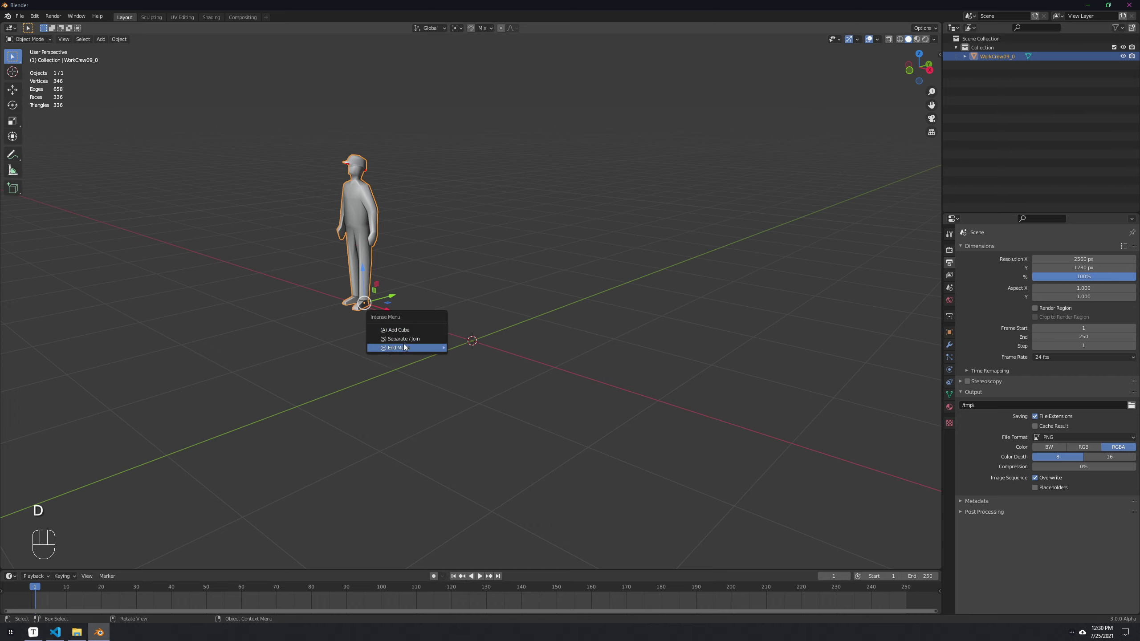
key("d")
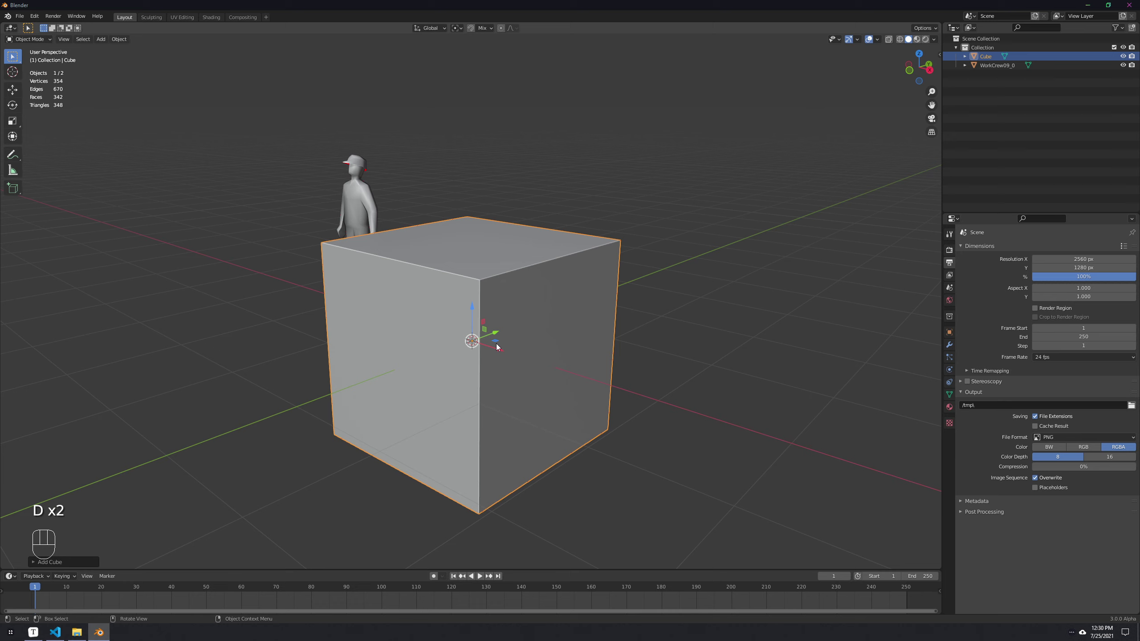
left_click_drag(497, 346, 523, 353)
key("x")
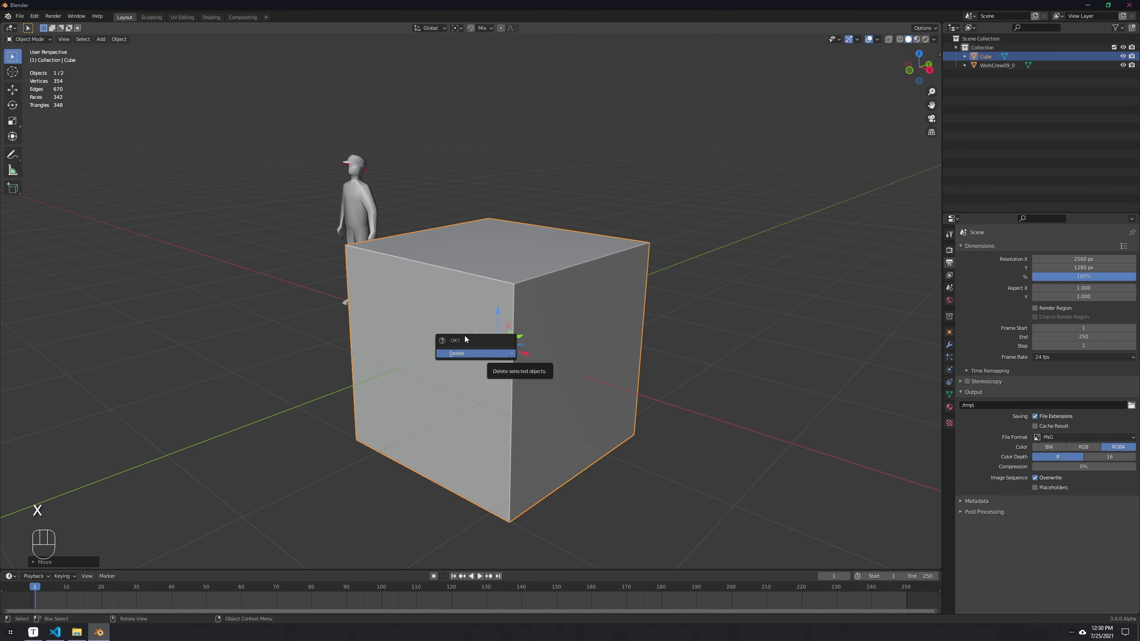
key("Tab")
key("Tab")
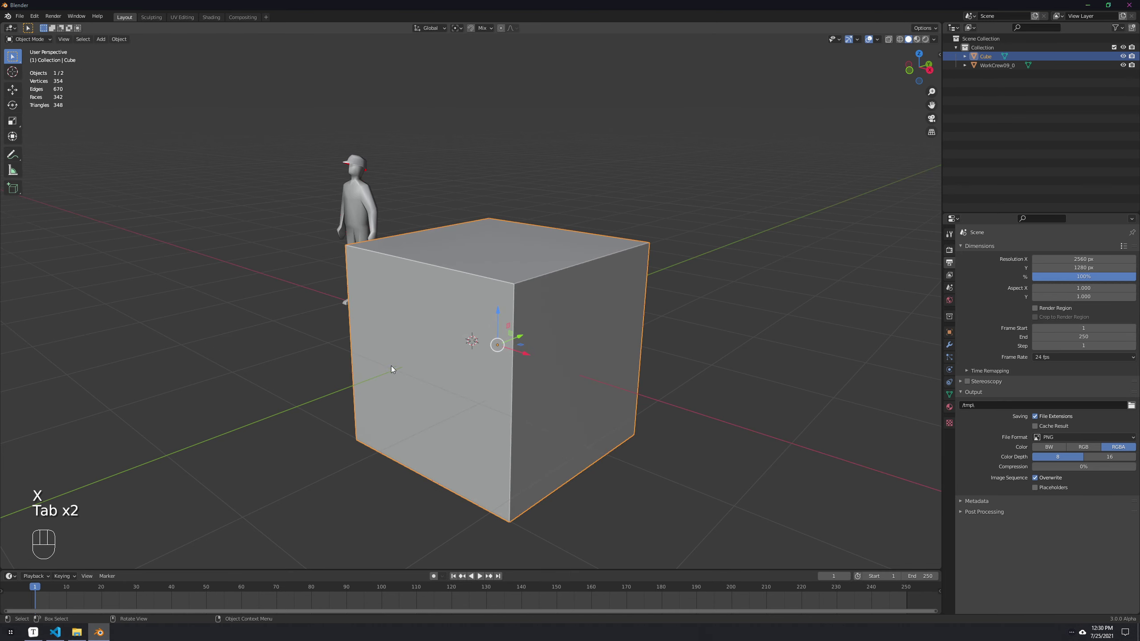
key("d")
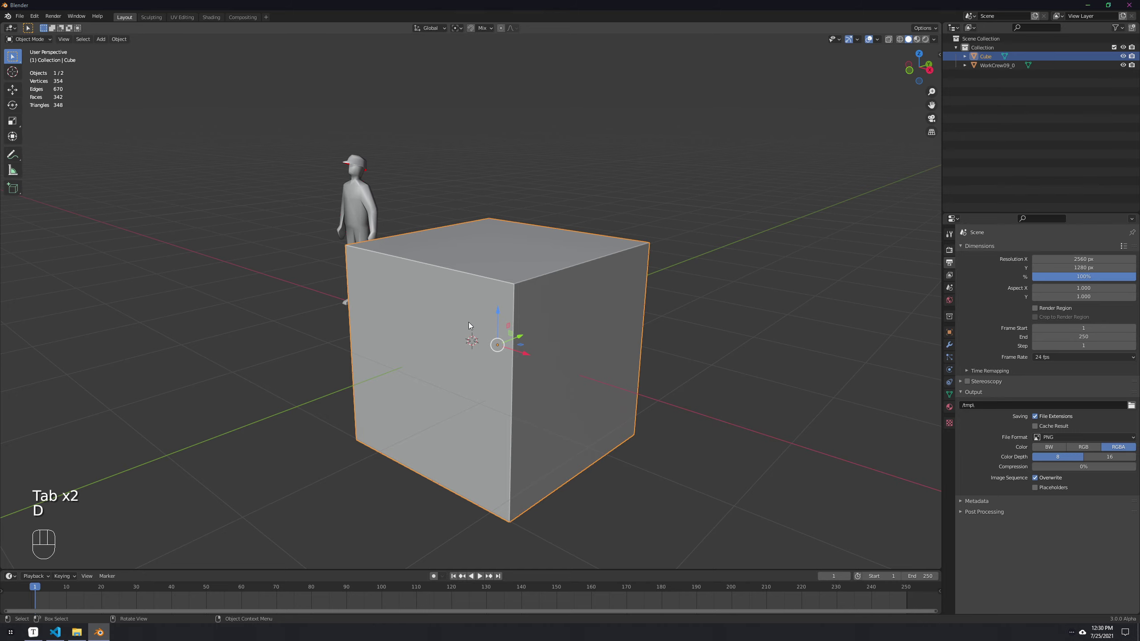
scroll(466, 322, "down", 3)
key("Tab")
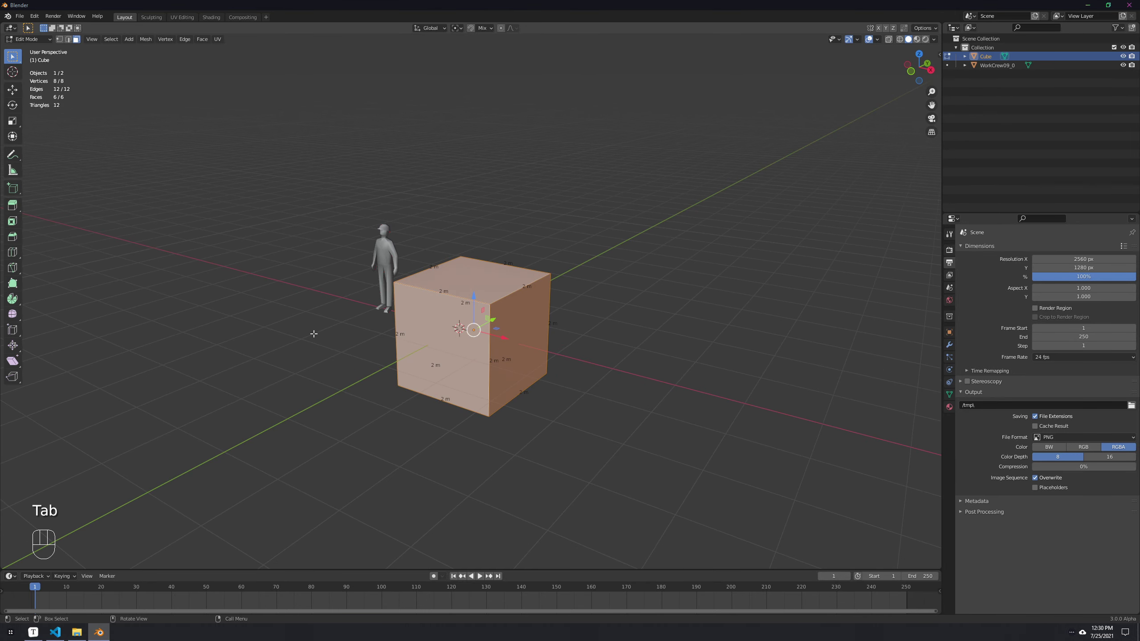
left_click(314, 333)
key("Tab")
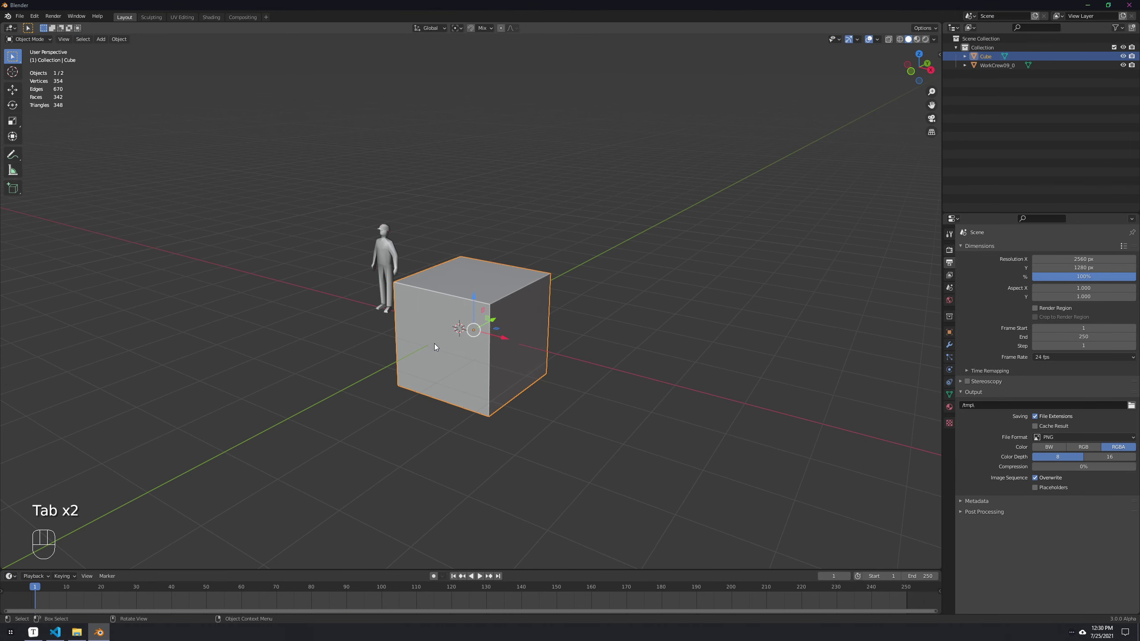
key("d")
Step: Enter Edit Mode on the cube, select its front-facing side face and bring up the Intense Menu
key("Tab")
left_click(458, 320)
key("d")
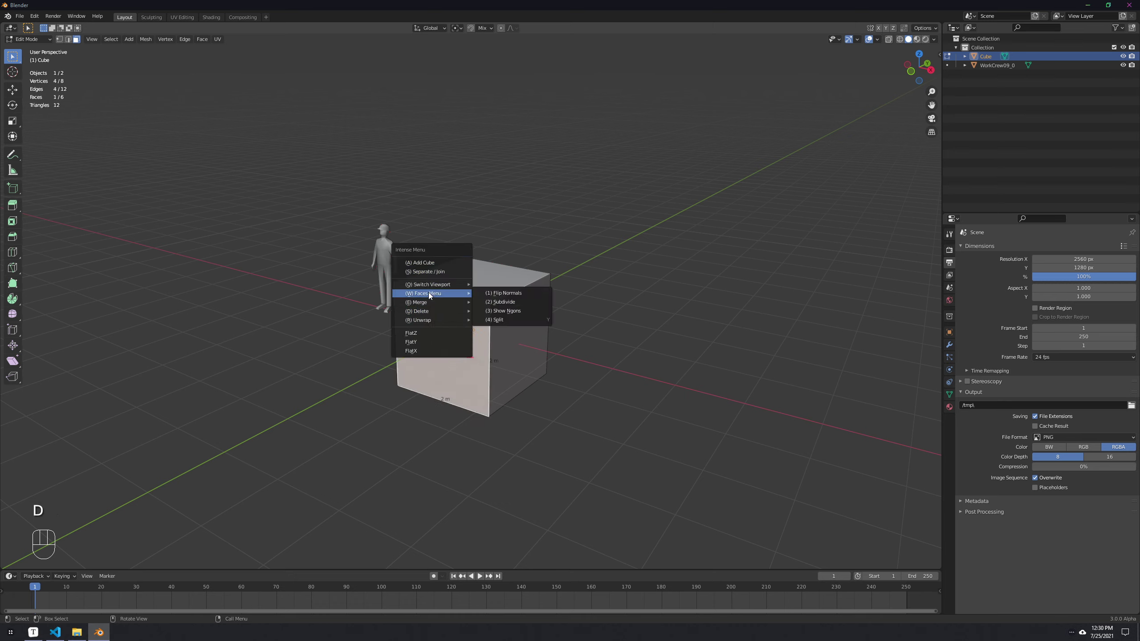
key("d")
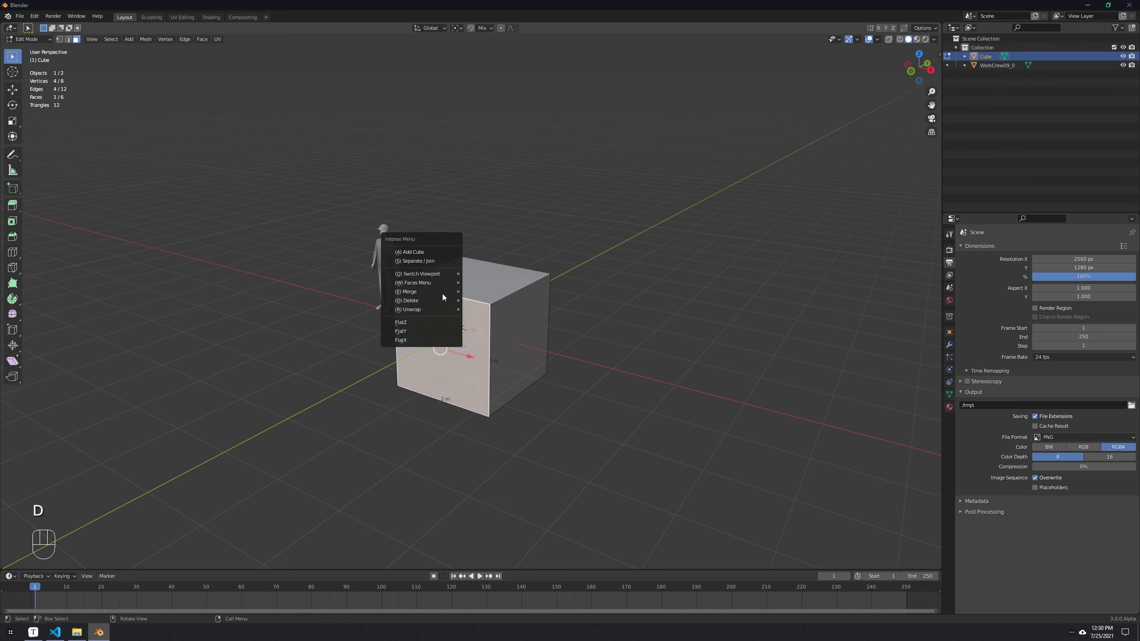
Step: Switch the viewport shading to Wireframe, Solid and Material in turn through the Intense Menu
mouse_move(435, 275)
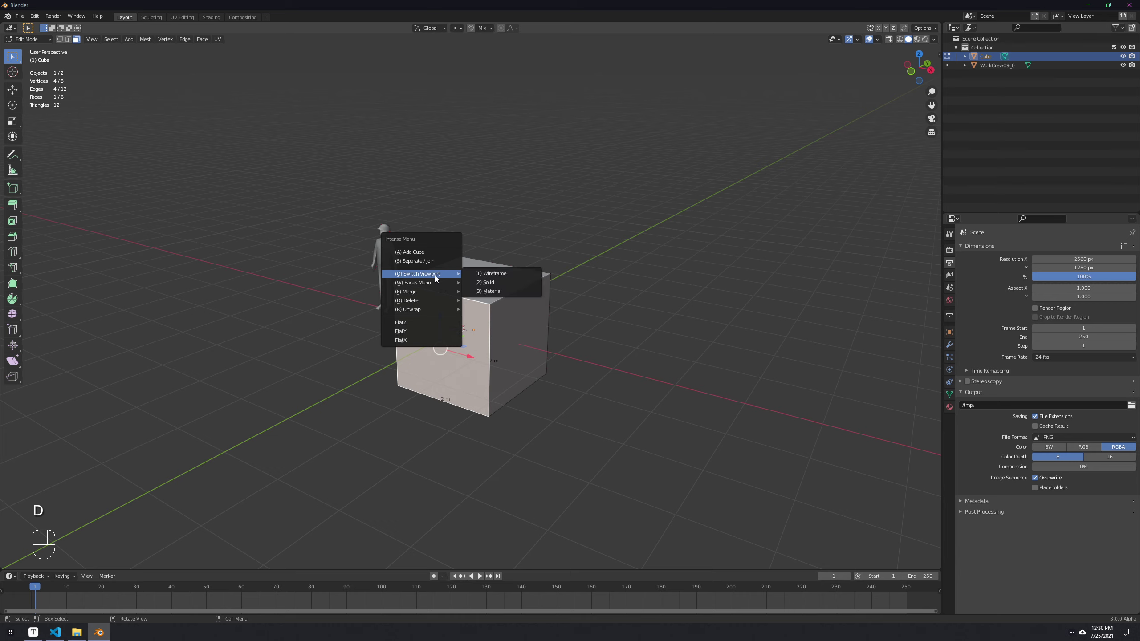
left_click(499, 273)
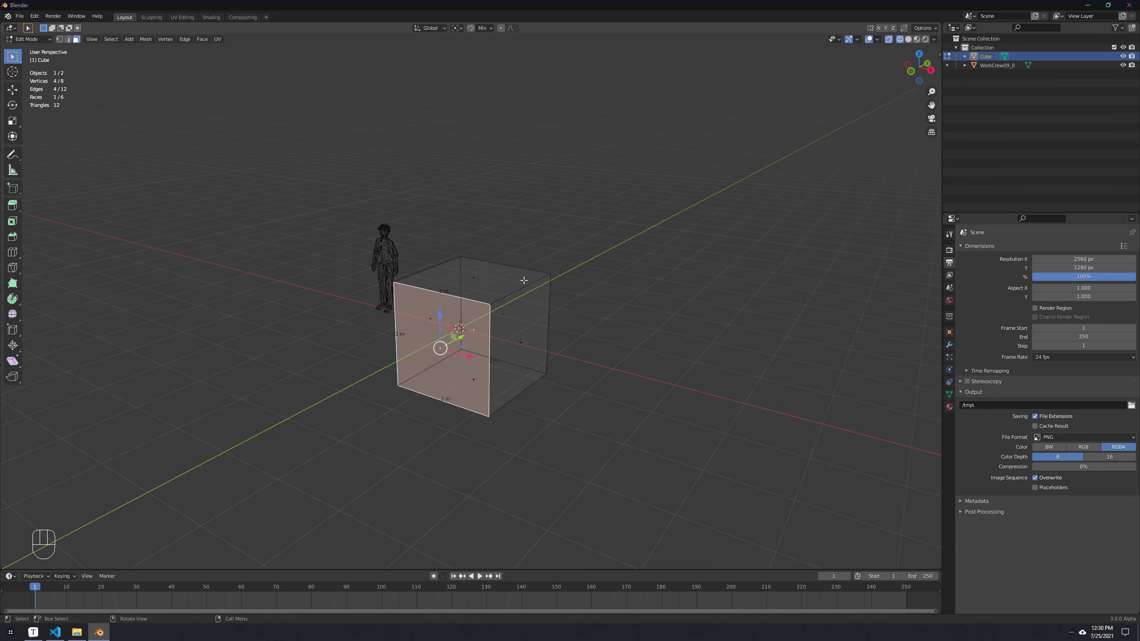
key("d")
mouse_move(497, 281)
left_click(563, 285)
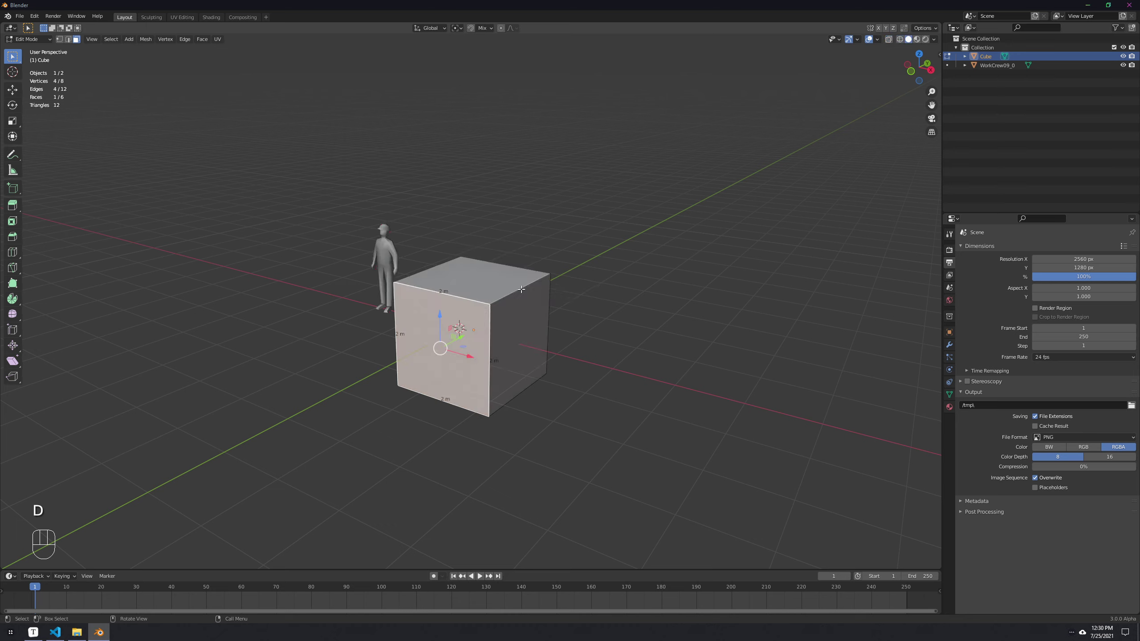
key("d")
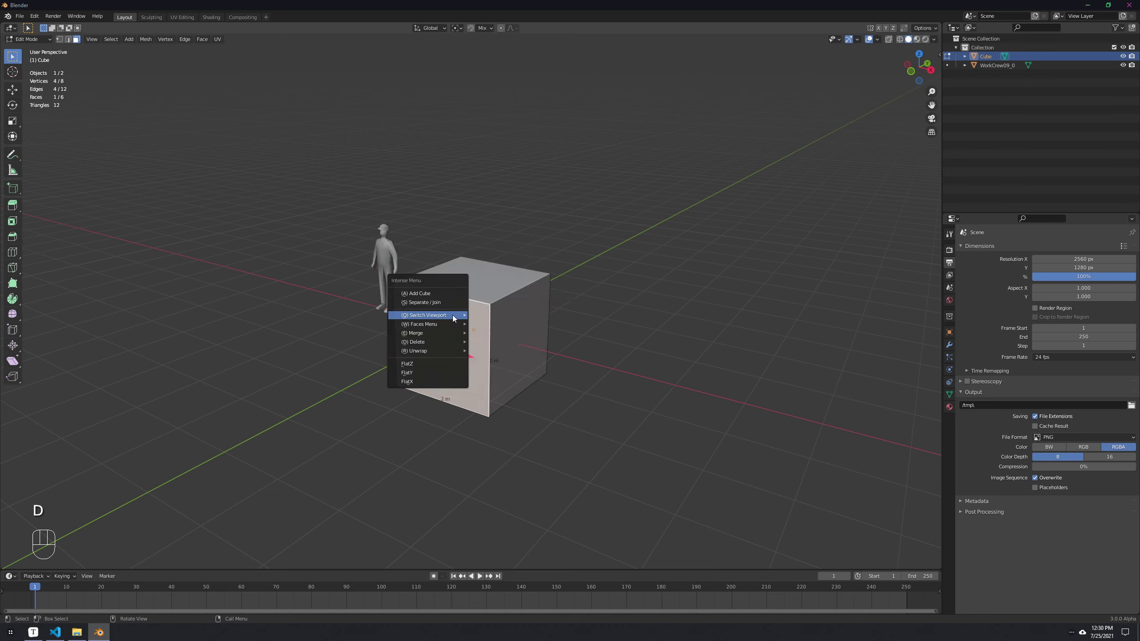
mouse_move(467, 318)
left_click(499, 333)
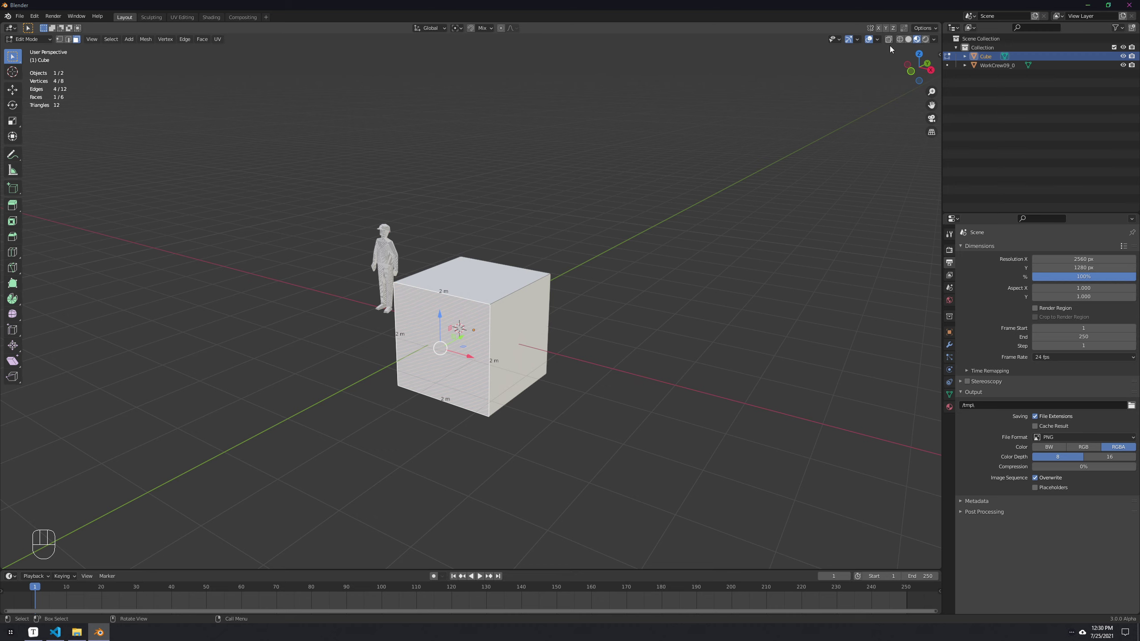
Step: Cycle the viewport shading repeatedly between Wireframe, Solid and Material with the Intense Menu's numbered options, finishing in Solid
key("d")
mouse_move(430, 323)
left_click(492, 323)
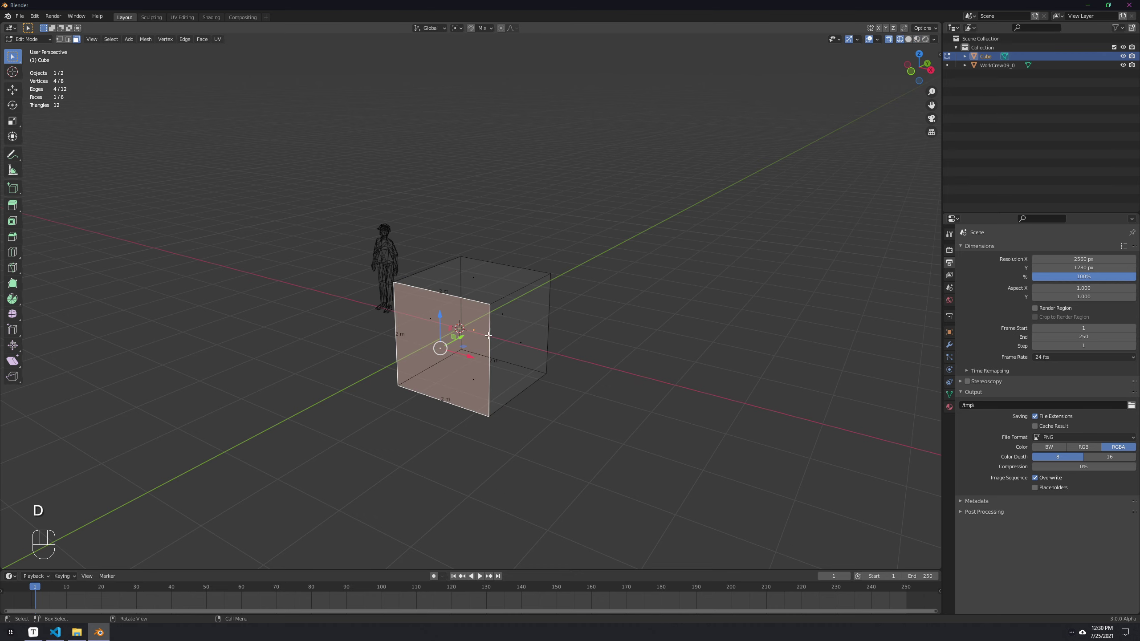
key("d")
key("2")
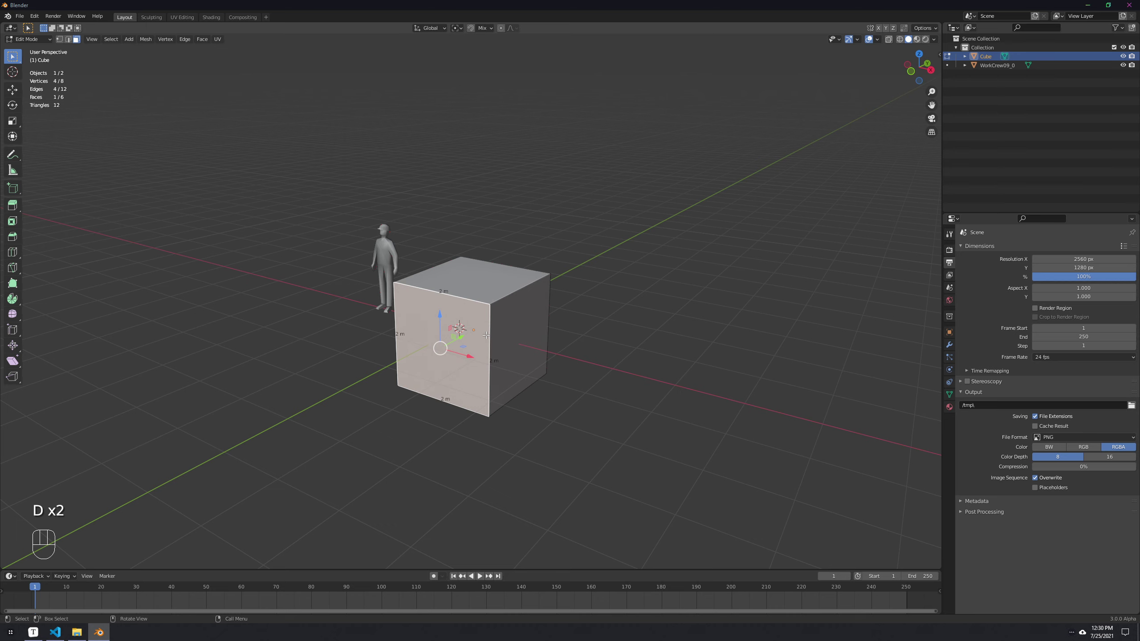
key("d")
key("3")
key("d")
key("1")
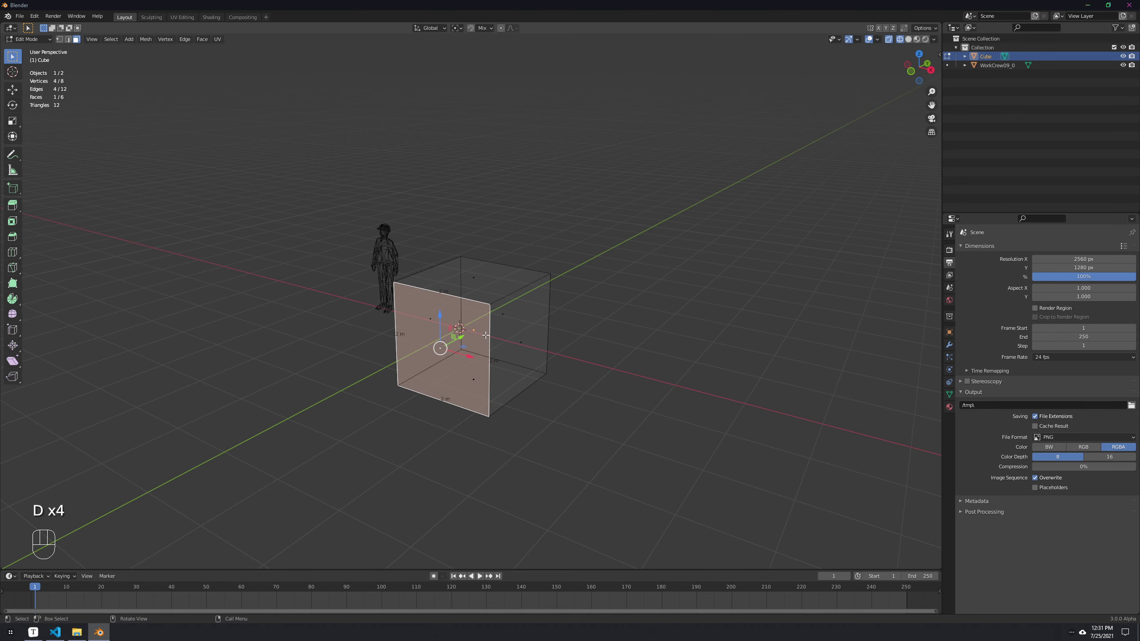
key("d")
key("2")
key("d")
key("1")
key("d")
mouse_move(469, 332)
left_click(507, 346)
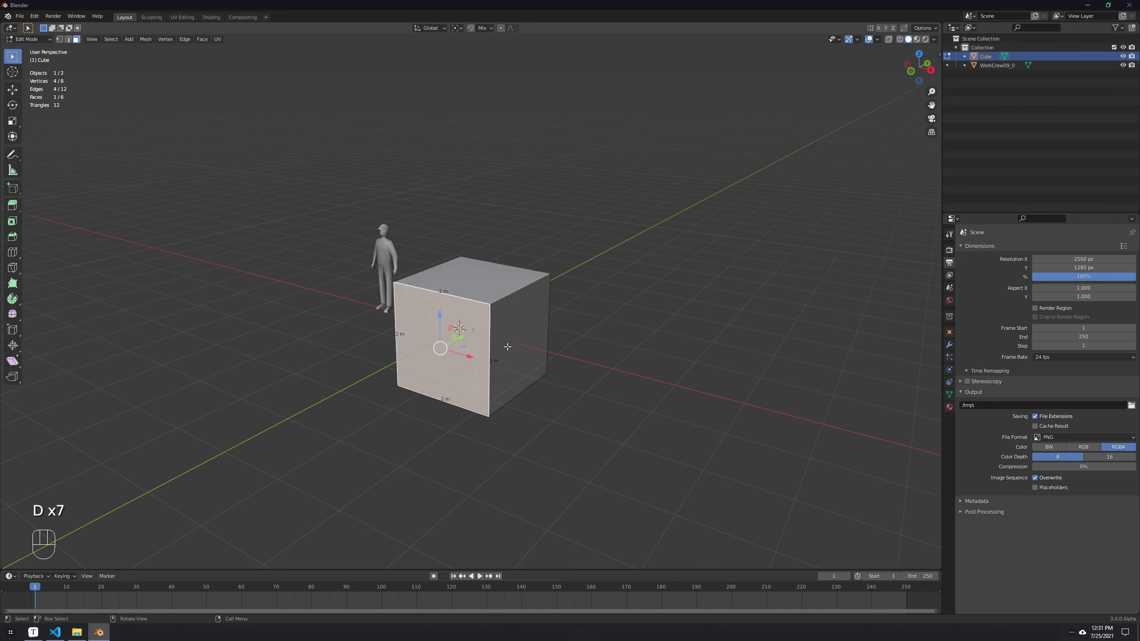
Step: Browse the Intense Menu's face options and turn on the Face Orientation viewport overlay
key("d")
mouse_move(432, 353)
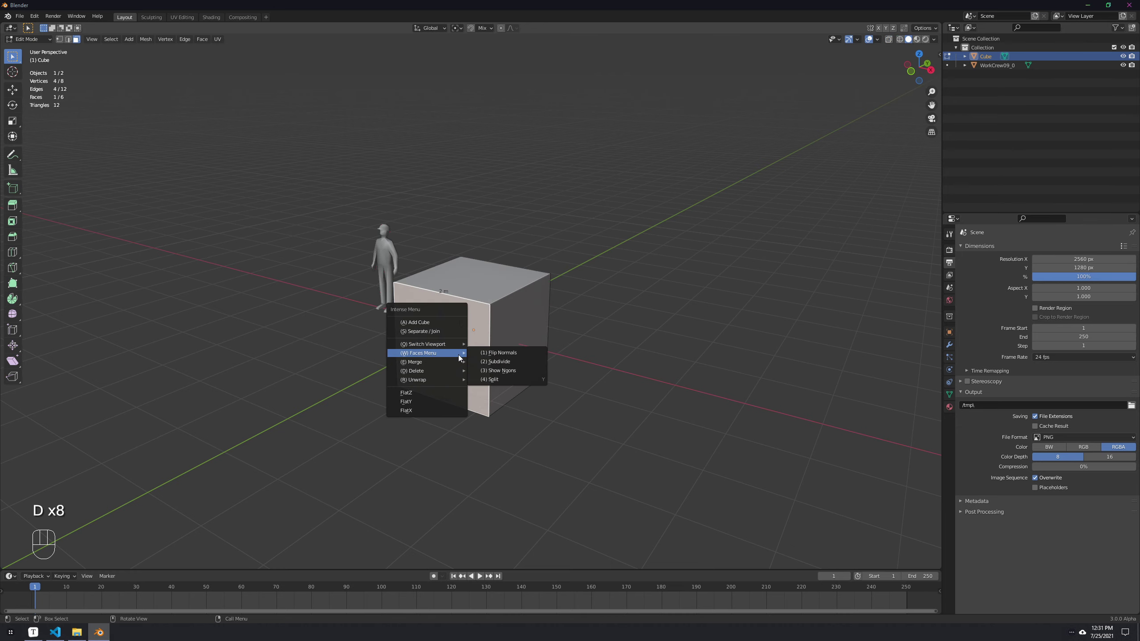
middle_click_drag(519, 305, 516, 282)
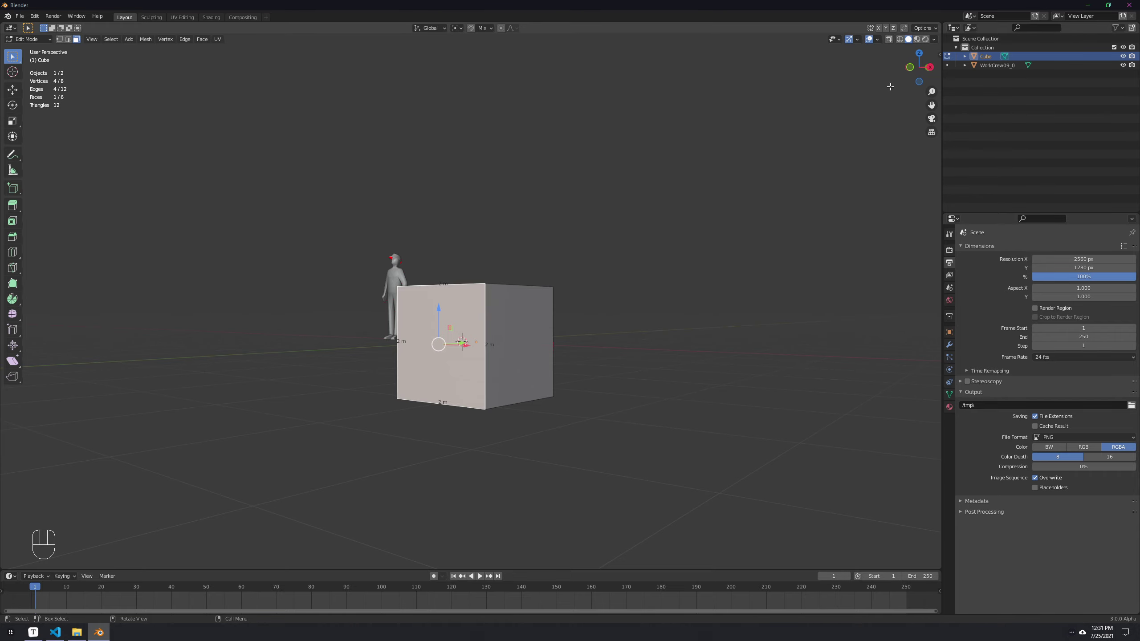
left_click(877, 40)
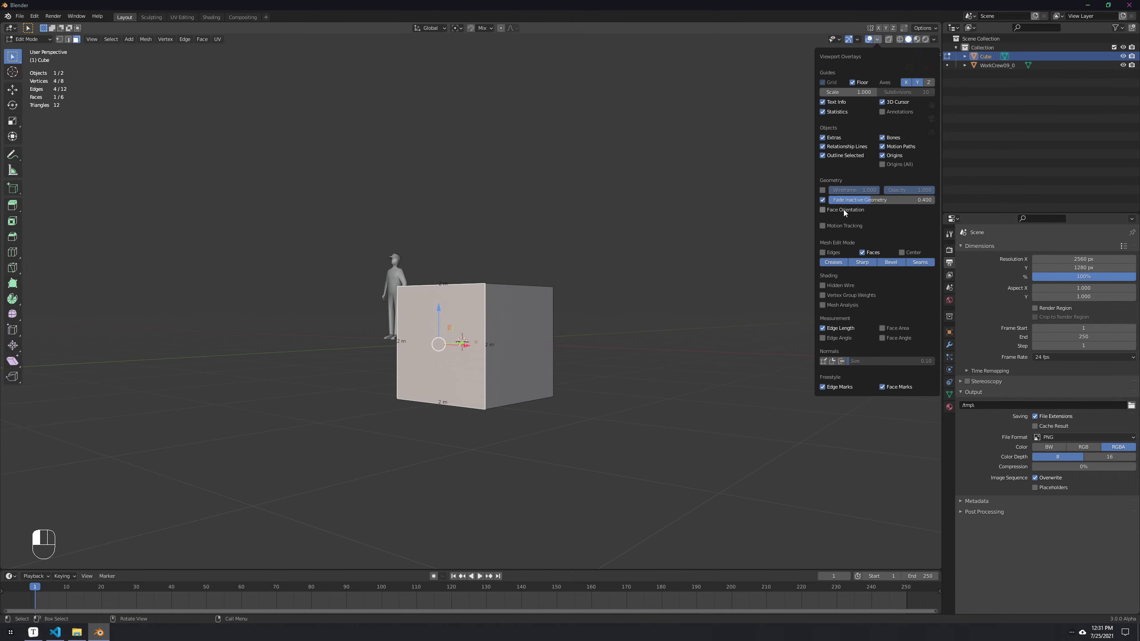
middle_click_drag(772, 256, 622, 342)
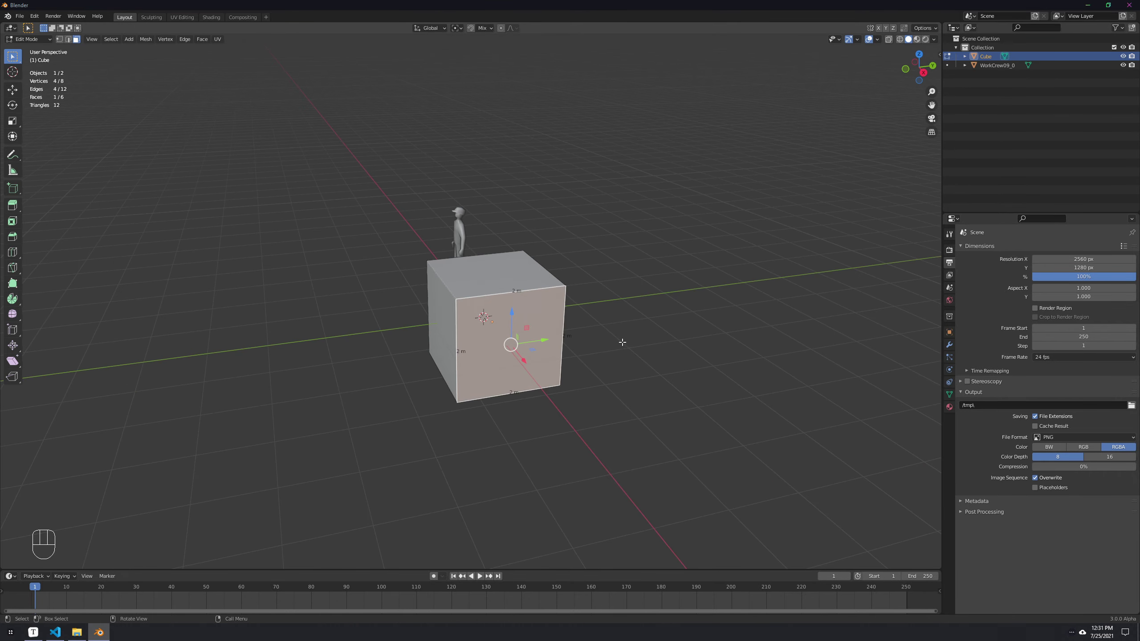
left_click(878, 41)
left_click(843, 211)
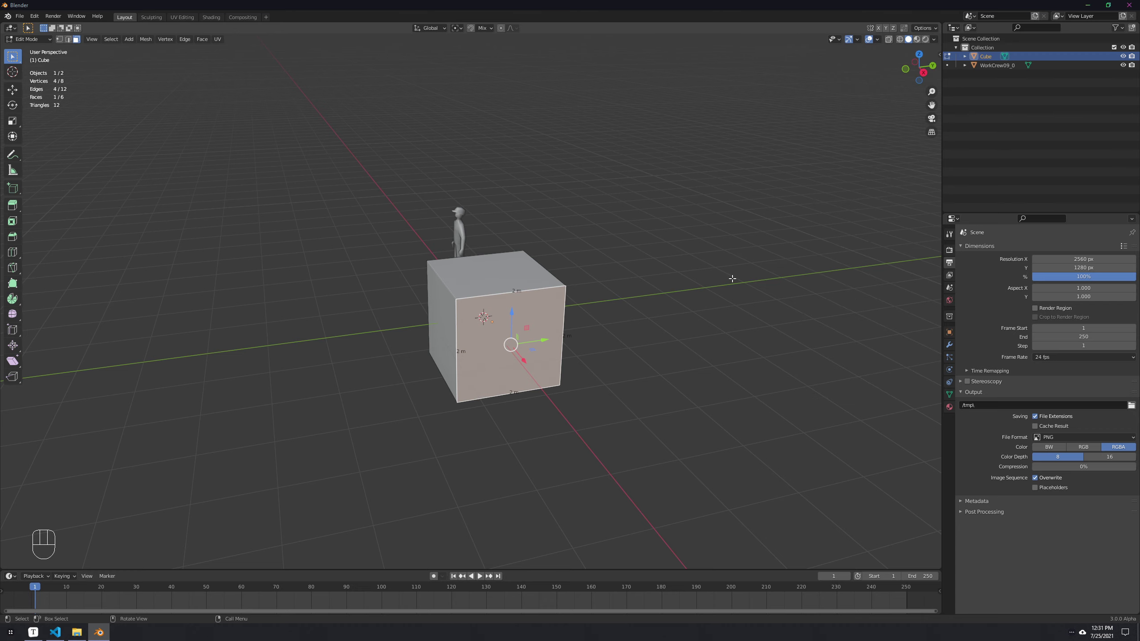
Step: Flip the normals of the selected cube face and inspect its orientation up close
key("alt+n")
left_click(505, 338)
left_click(642, 326)
middle_click_drag(643, 327, 507, 283)
scroll(507, 319, "up", 3)
left_click(559, 317)
scroll(507, 326, "down", 3)
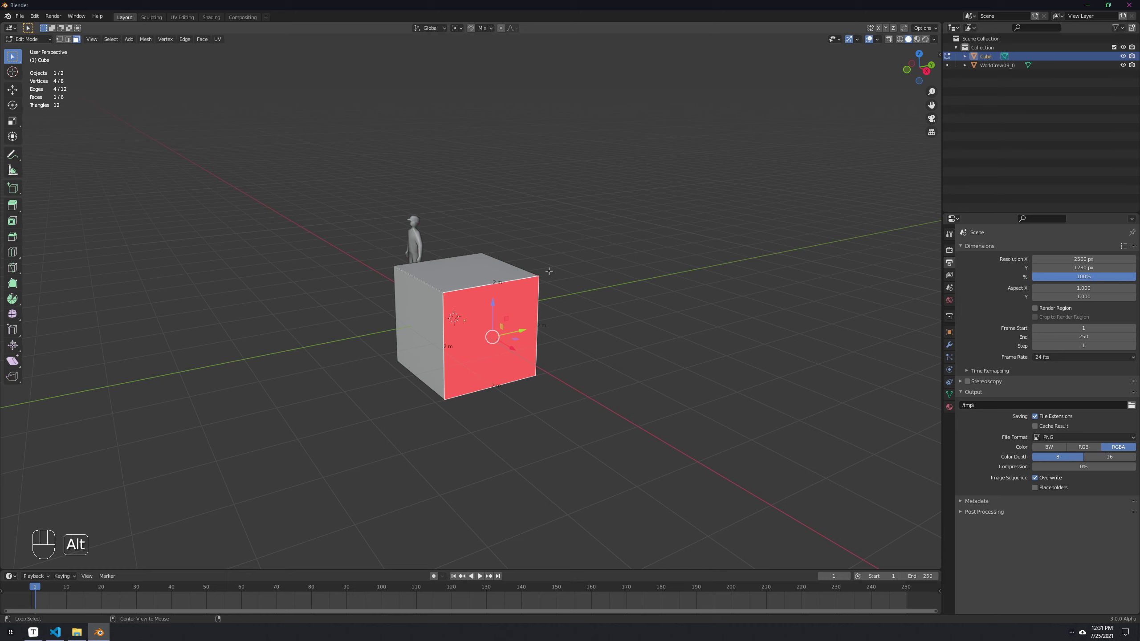
Step: Flip the selected face's normals back to their original direction
key("alt+n")
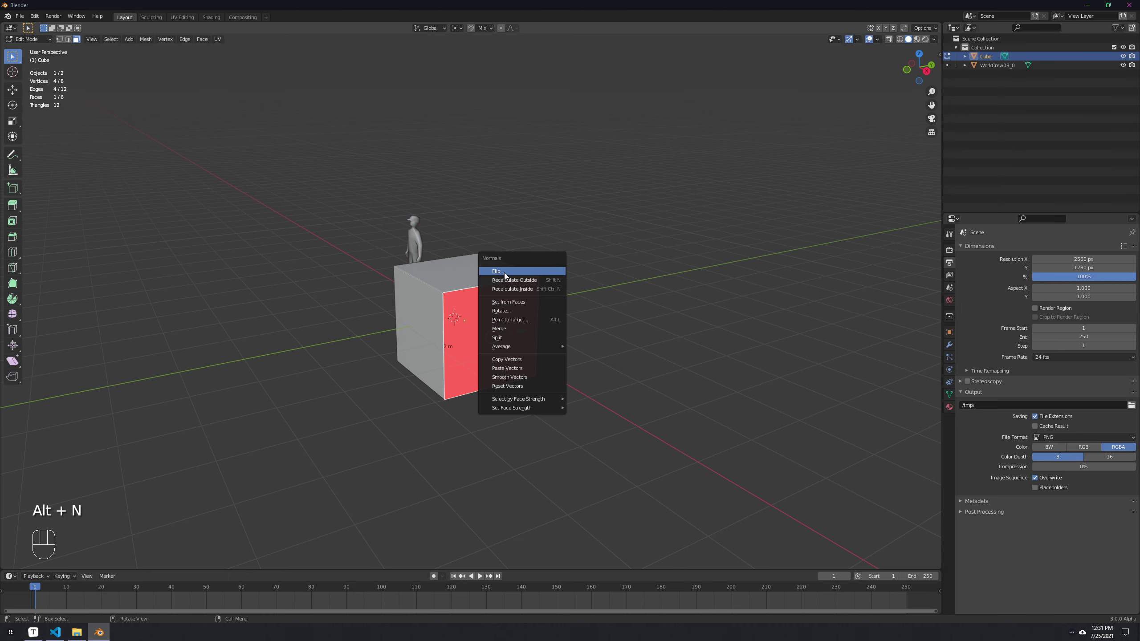
left_click(504, 273)
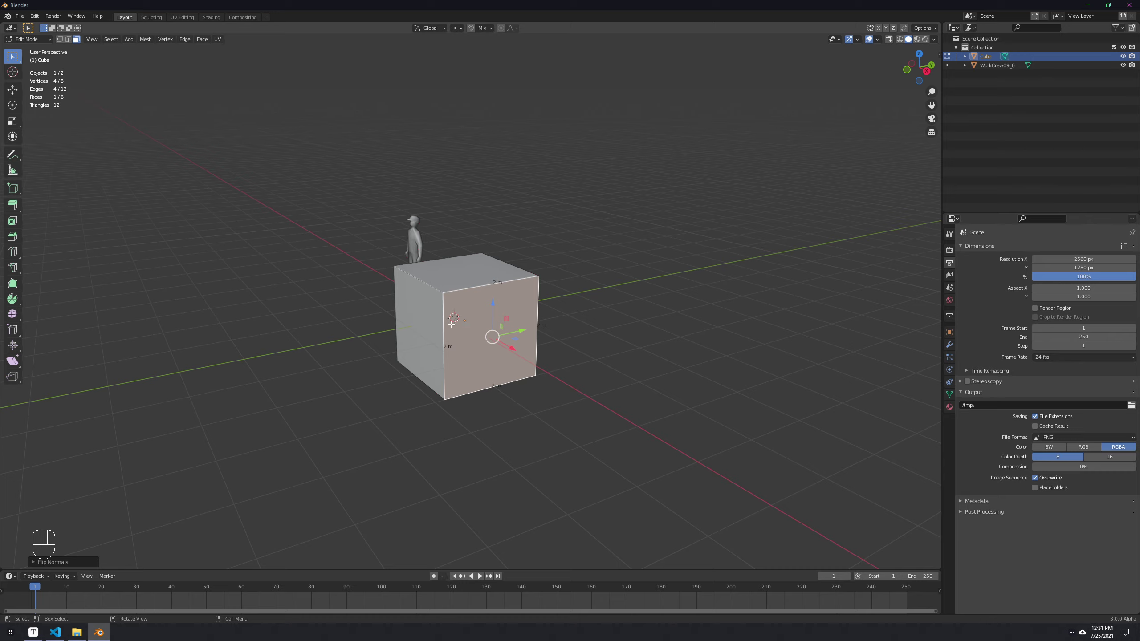
middle_click_drag(451, 324, 462, 326)
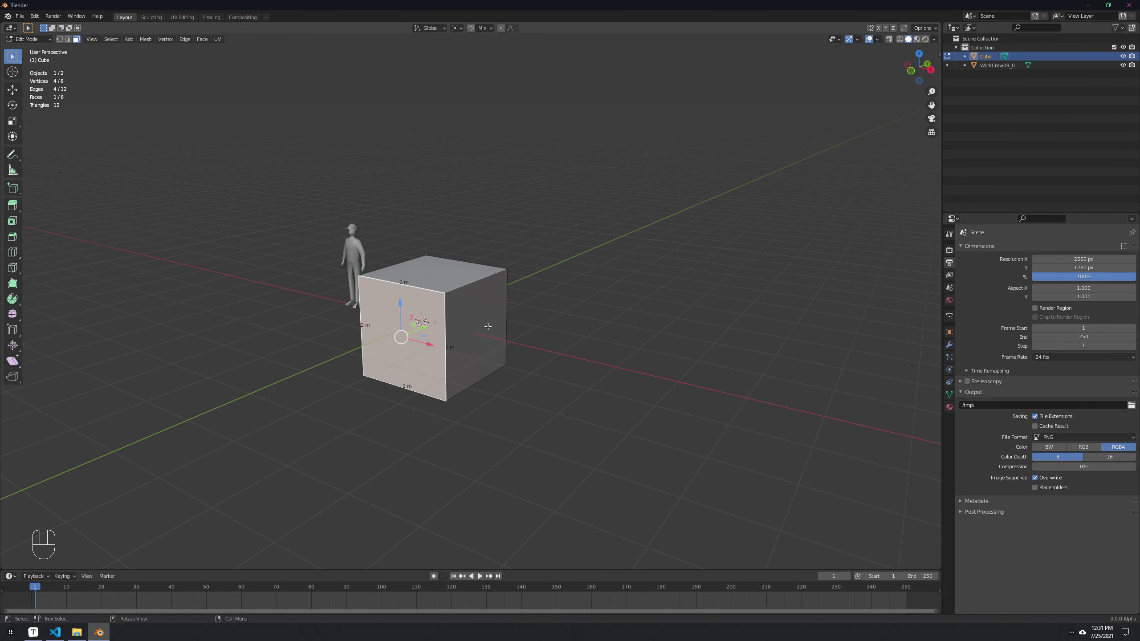
Step: Flip the selected face's normals with the regular normals options, and flip them back with the Intense Menu's Flip Normals
key("d")
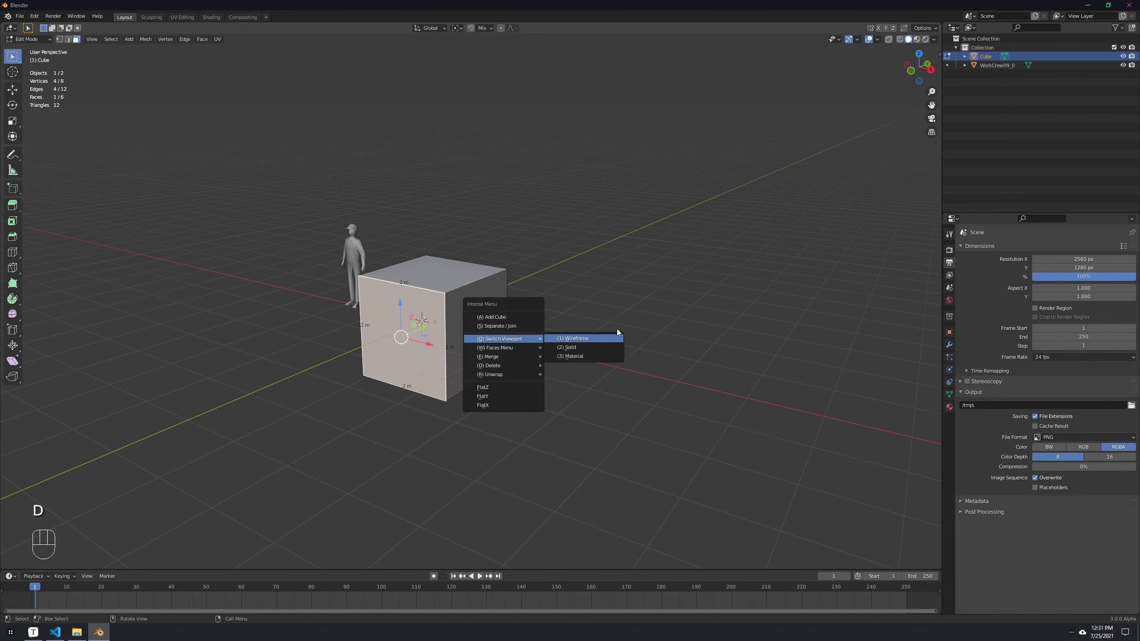
key("alt+n")
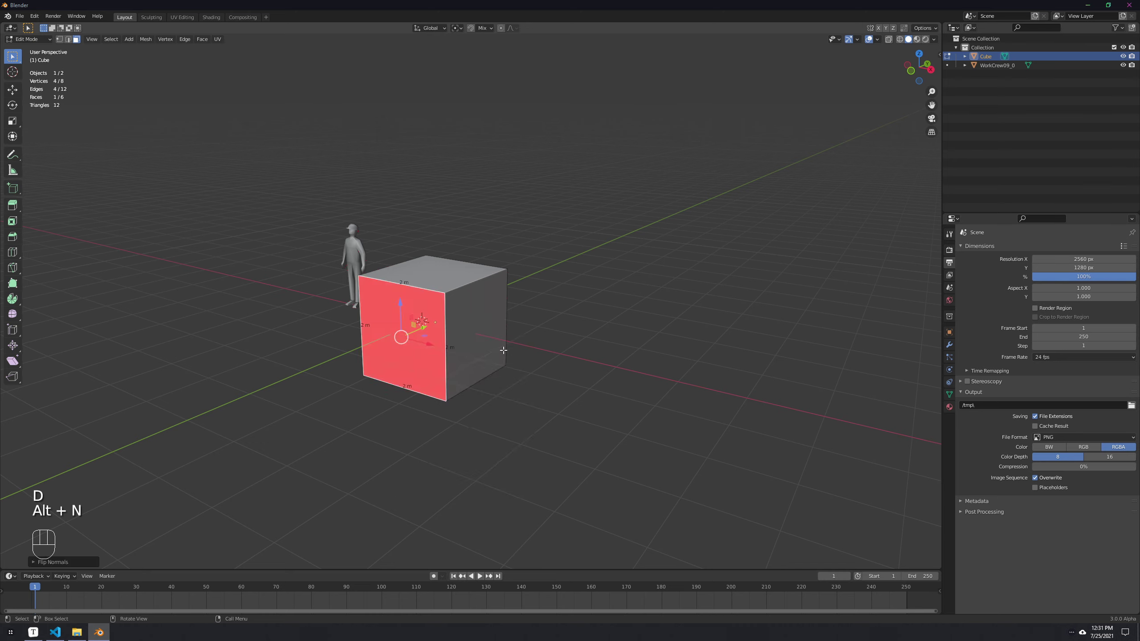
key("d")
mouse_move(423, 358)
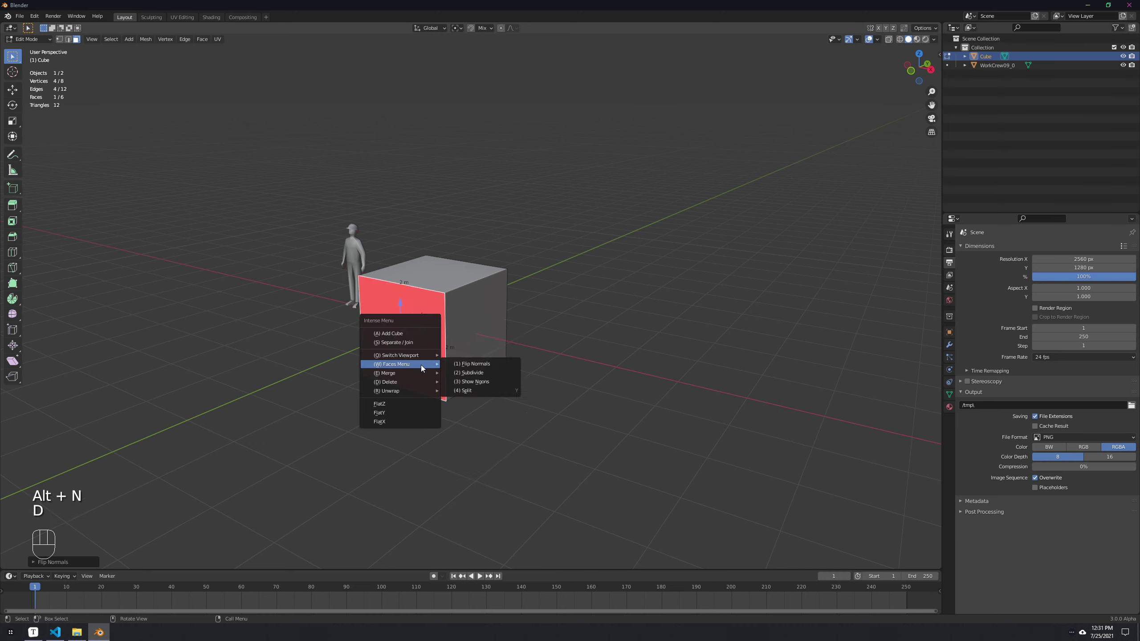
left_click(492, 367)
Step: Subdivide the selected cube face with the Intense Menu's Subdivide option and set Number of Cuts to 4
key("d")
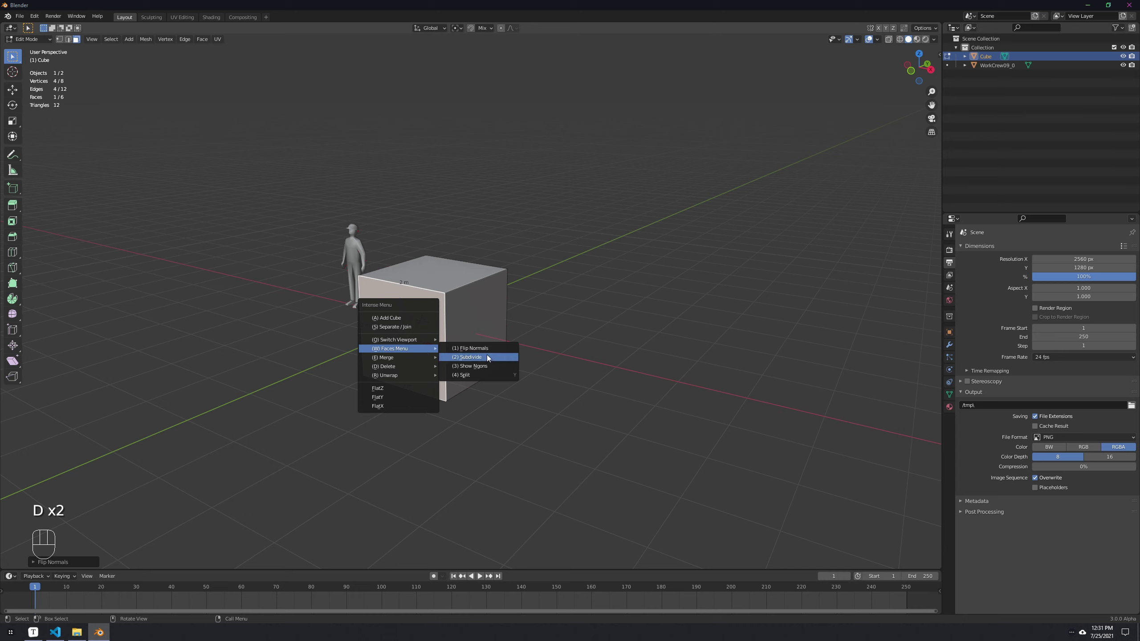
left_click(420, 332)
key("d")
mouse_move(416, 330)
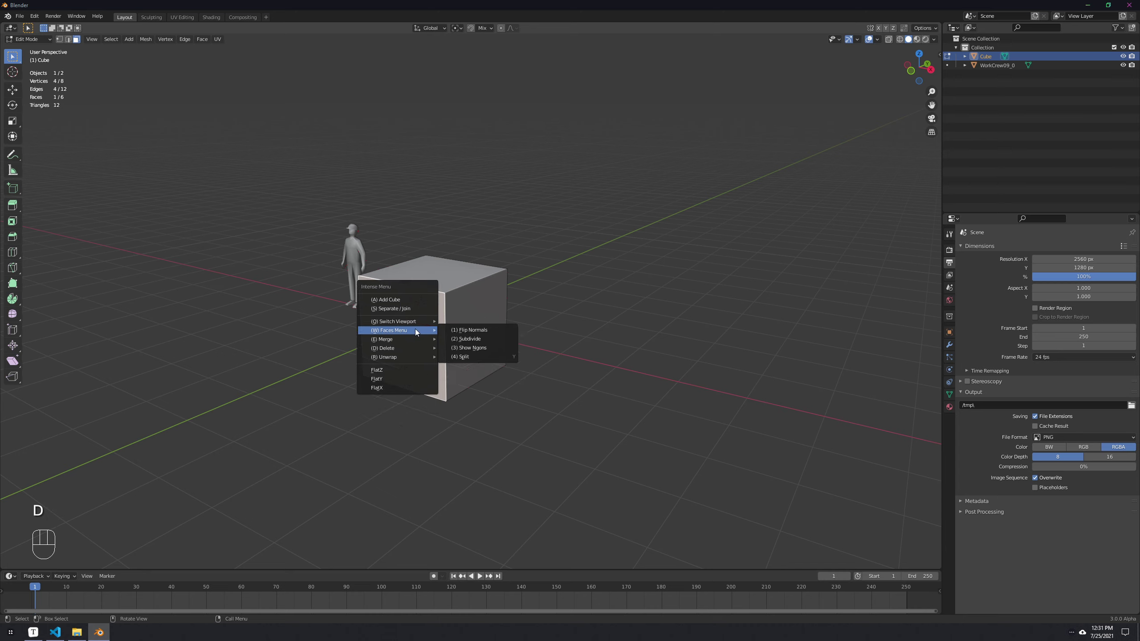
left_click(475, 339)
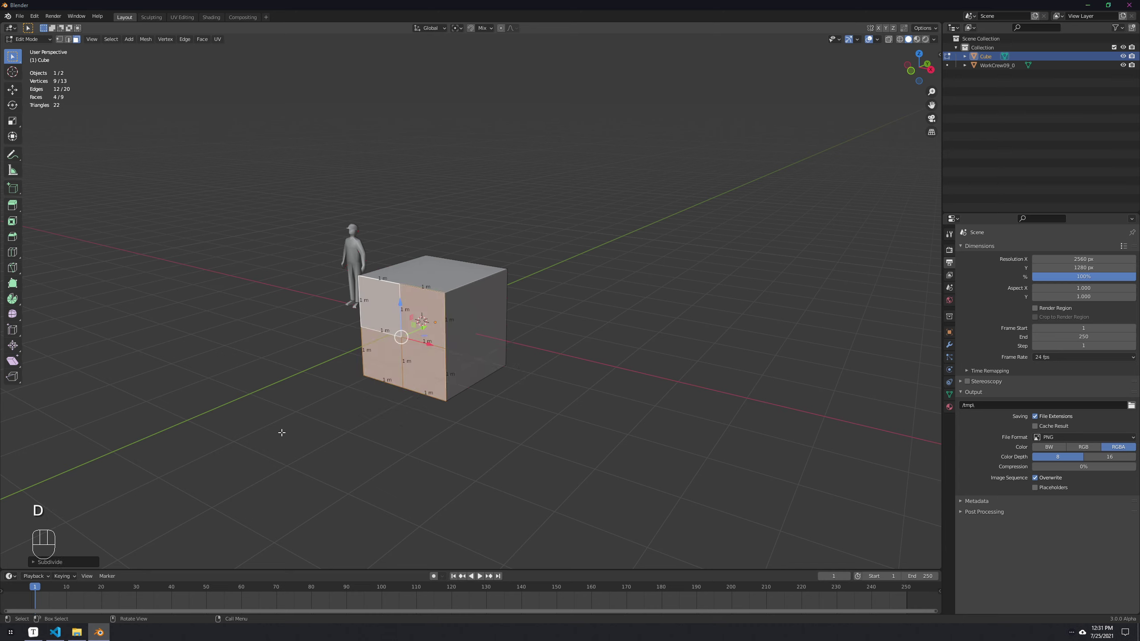
left_click(36, 561)
left_click(148, 501)
left_click(148, 501)
left_click(149, 501)
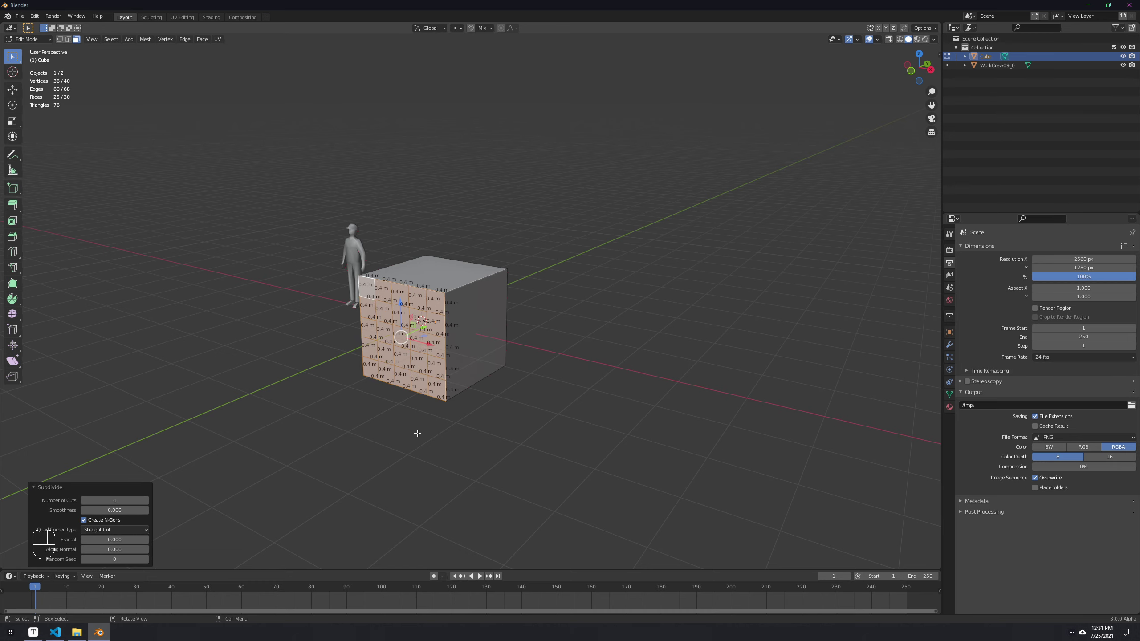
Step: Select the cube's undivided side face and examine the Intense Menu's Faces Menu options
middle_click_drag(418, 433, 466, 319)
left_click(467, 320)
key("d")
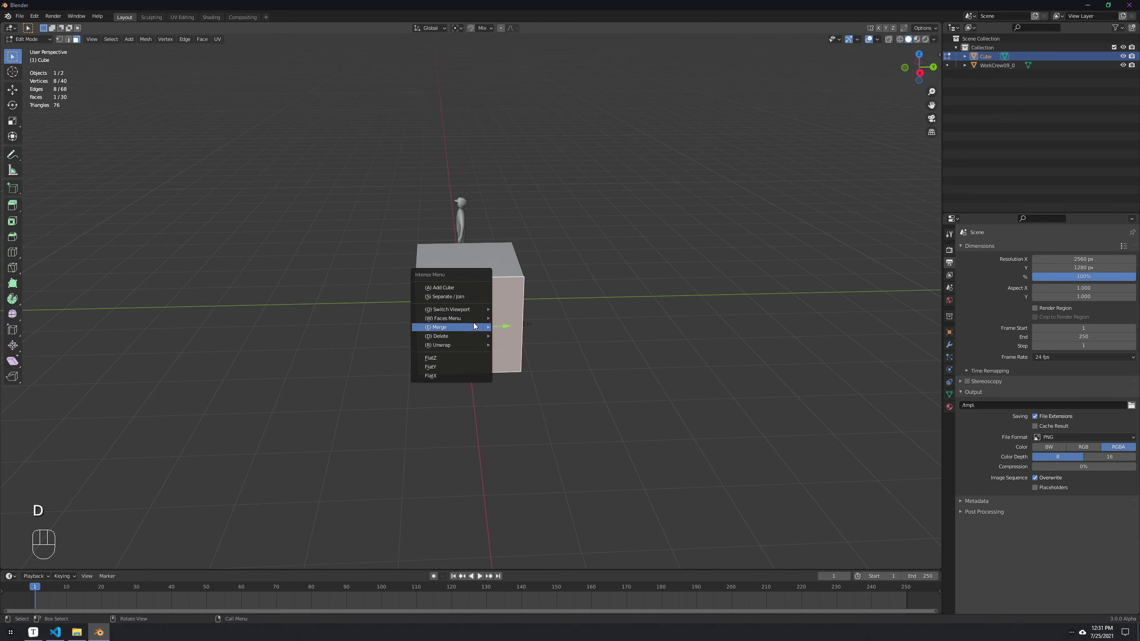
mouse_move(465, 319)
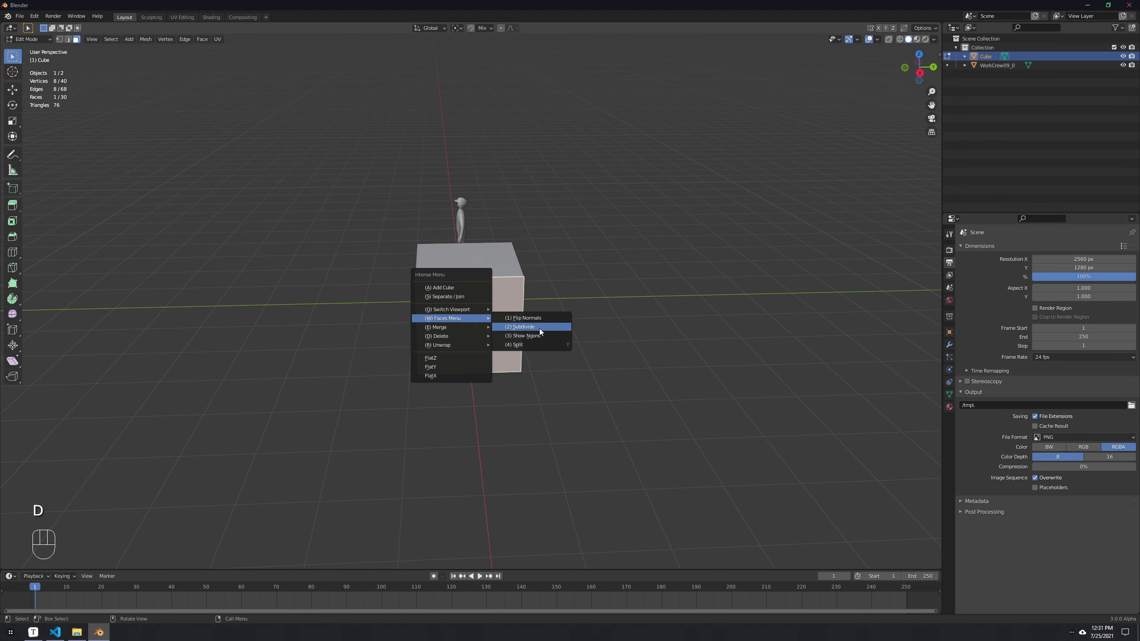
left_click(721, 416)
Step: Select the cube's top face and check its vertex count in the viewport statistics
middle_click_drag(466, 301, 552, 313)
key("3")
left_click(458, 306)
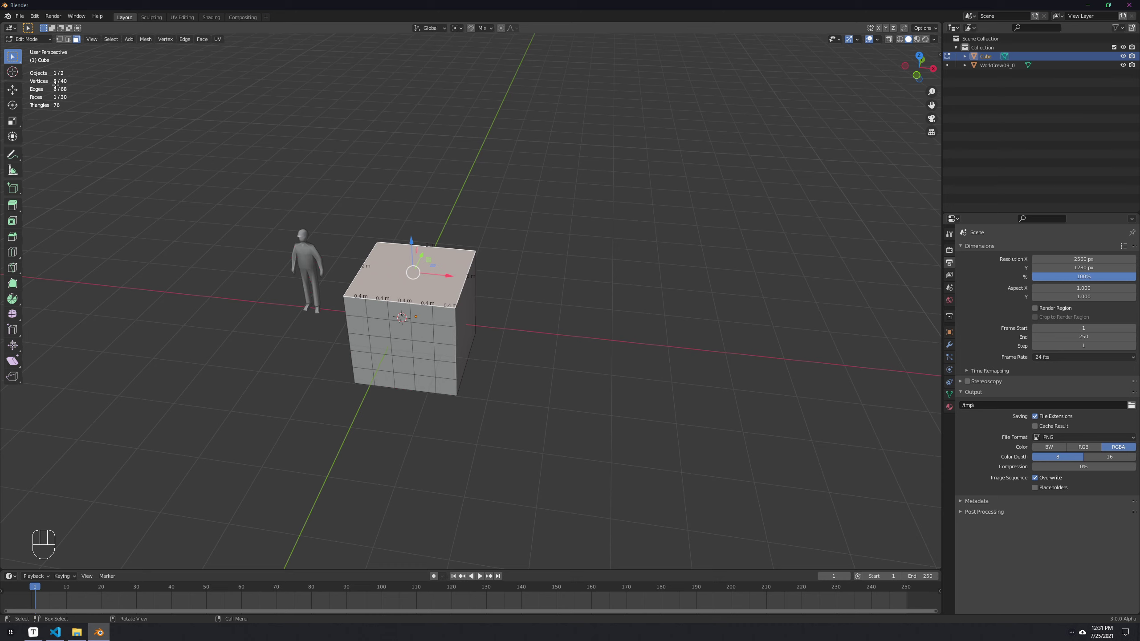
left_click(496, 291)
Step: Pick out, one by one, the four extra vertices on the top edge of the subdivided face
middle_click_drag(449, 302, 362, 281)
left_click(363, 286)
key("1")
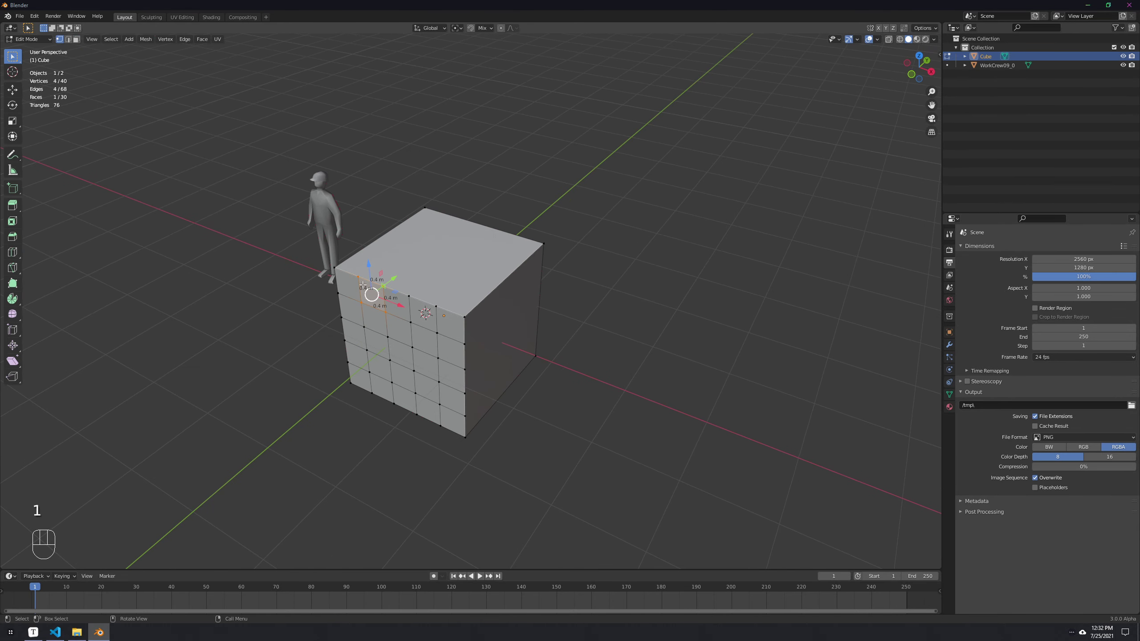
left_click(358, 277)
left_click(383, 286)
left_click(409, 297)
left_click(436, 307)
left_click(611, 309)
Step: Select all n-gon faces of the cube in face mode with the Intense Menu's Show Ngons option
key("3")
middle_click_drag(578, 341, 660, 332)
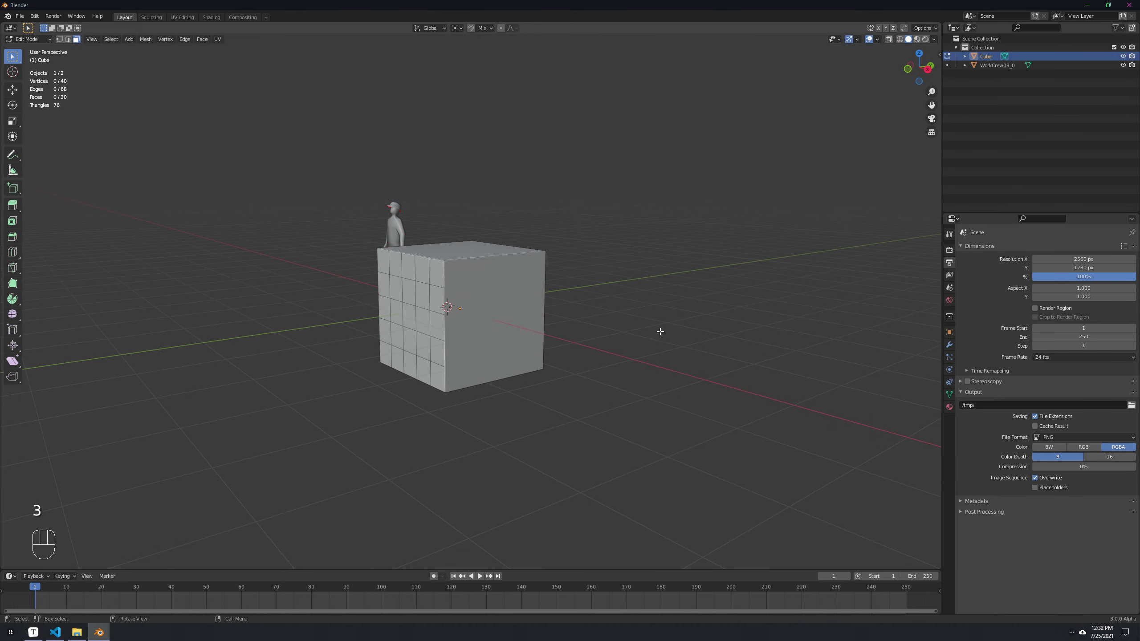
key("d")
mouse_move(646, 330)
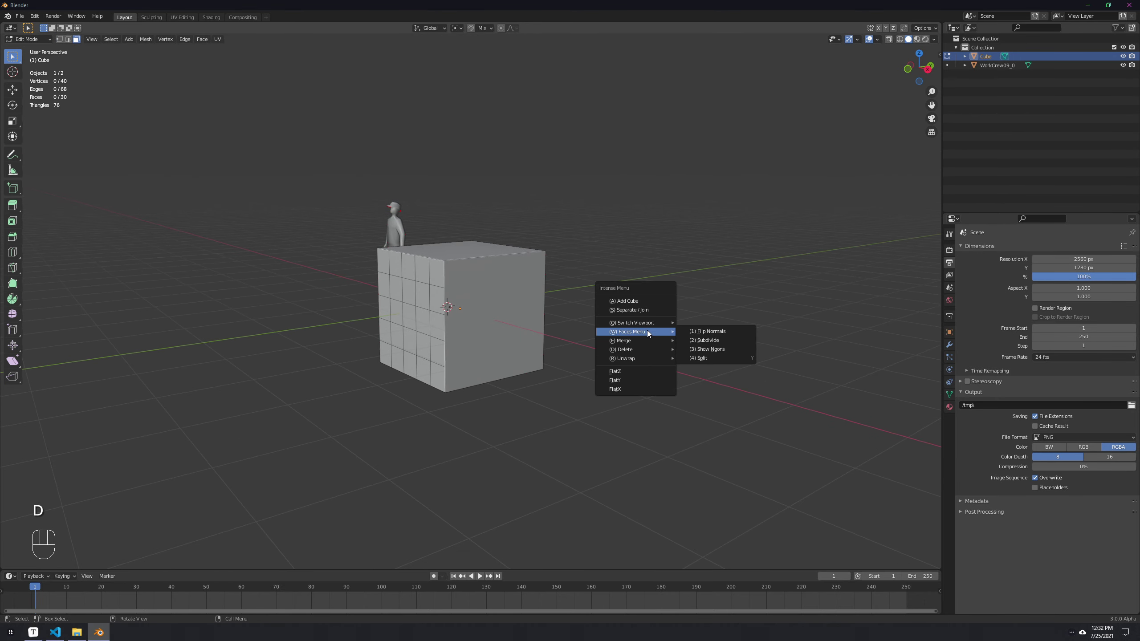
left_click(721, 348)
left_click(672, 333)
key("d")
middle_click_drag(510, 309, 583, 327)
left_click(557, 321)
Step: Split the cube's undivided side face from the mesh with the Intense Menu, test it by moving it along X, and undo the move
key("d")
mouse_move(634, 331)
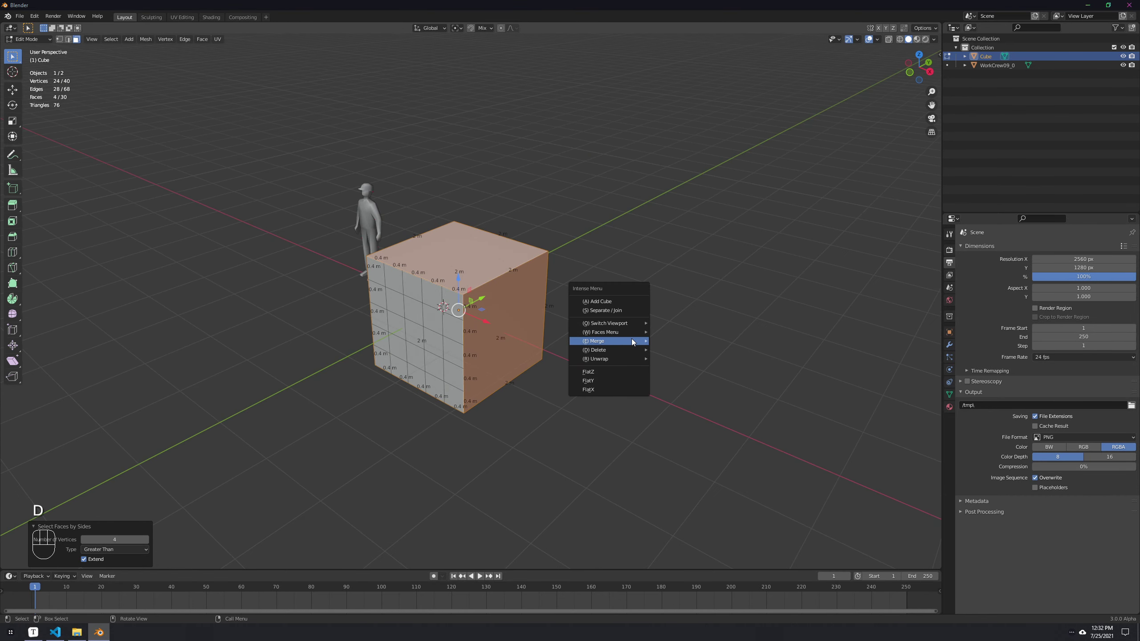
left_click(678, 358)
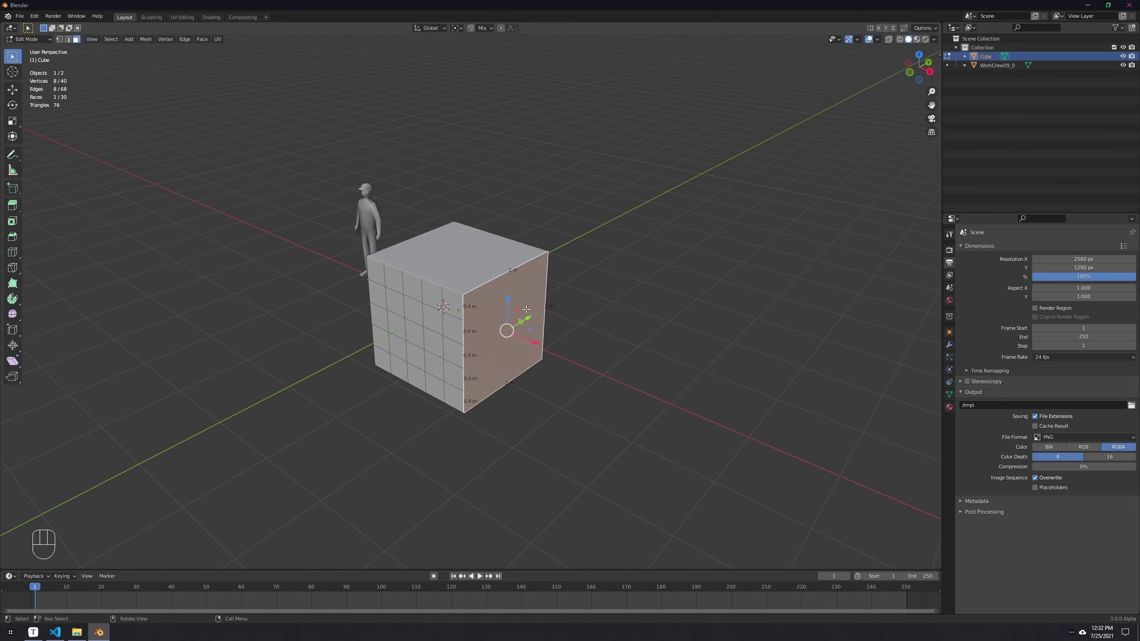
key("d")
mouse_move(619, 357)
left_click(664, 379)
left_click_drag(536, 343, 693, 407)
key("ctrl+z")
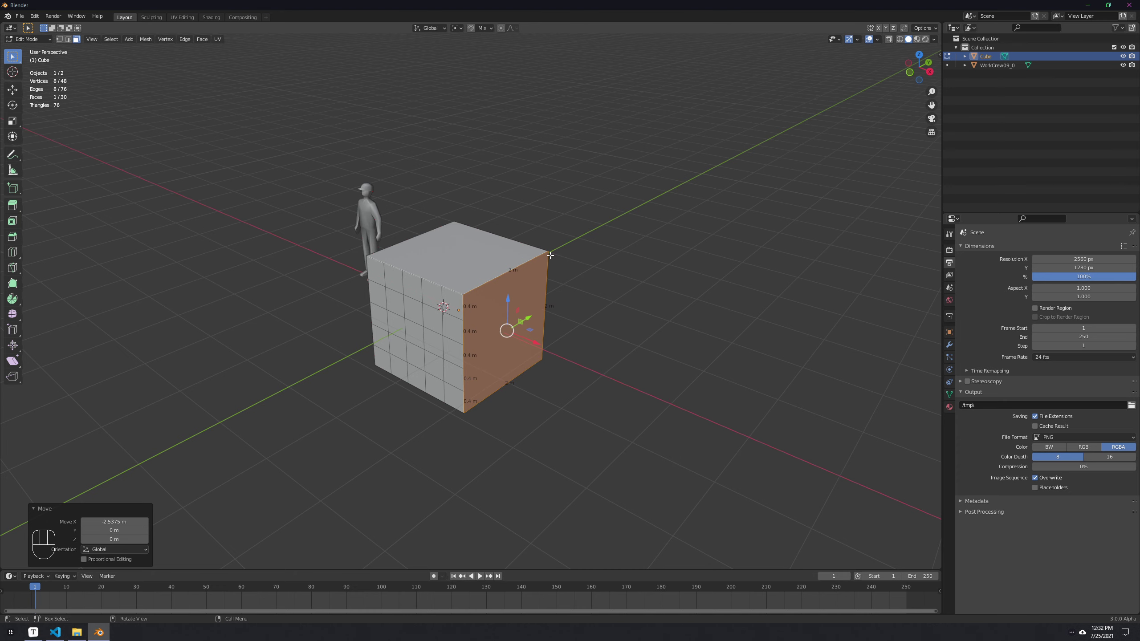
Step: Clear the selection and examine the Intense Menu's Merge options Last, Center and Distance
key("alt+a")
key("d")
mouse_move(457, 326)
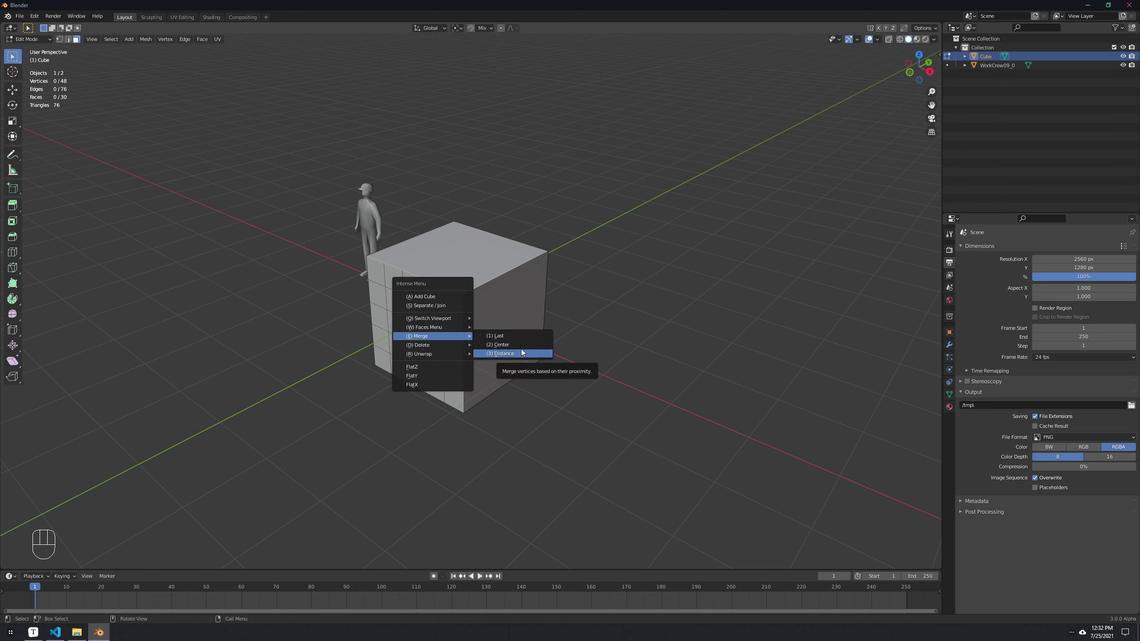
Step: In vertex mode, move the first inner vertex on the subdivided face's top edge along X onto its neighbouring vertex
key("1")
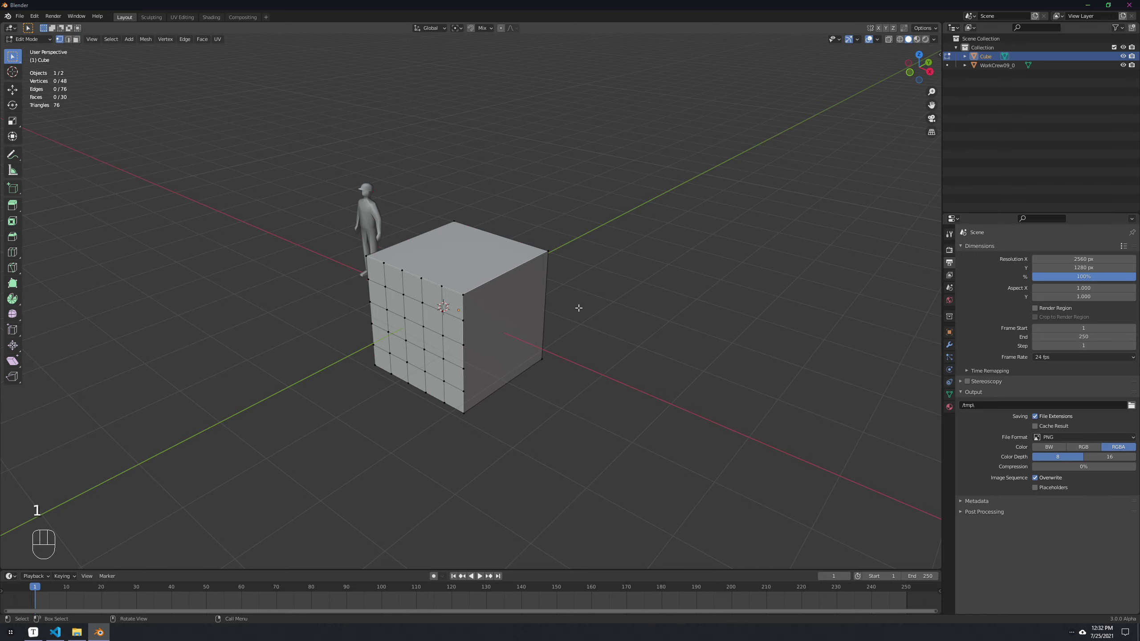
middle_click_drag(425, 274, 501, 294)
scroll(489, 294, "up", 3)
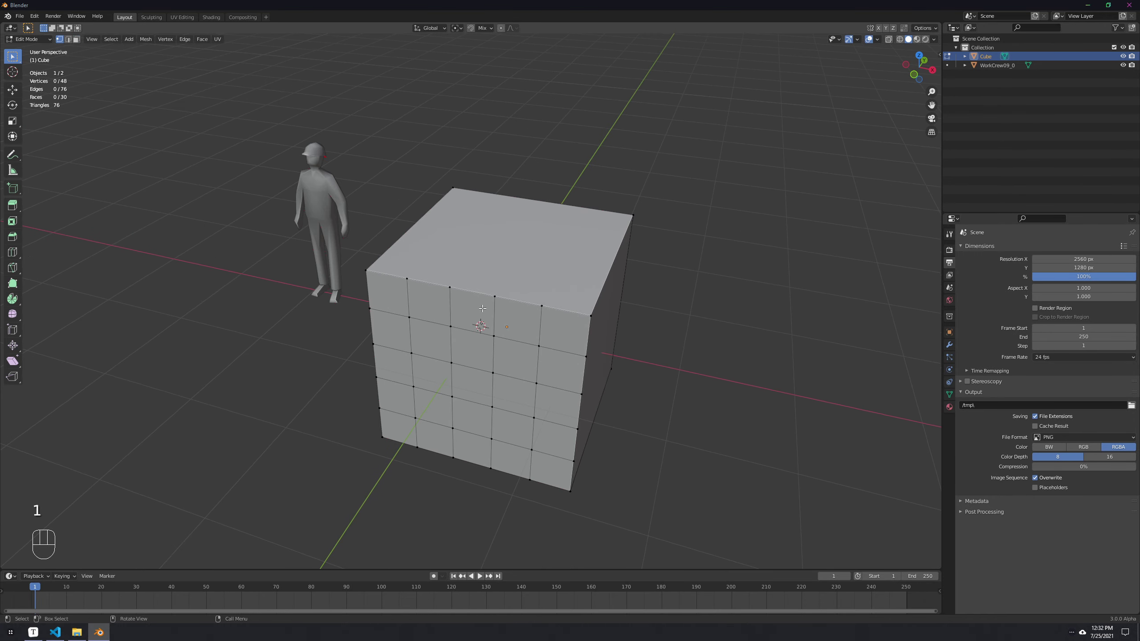
key("1")
left_click(410, 278)
left_click(409, 279)
middle_click_drag(409, 278, 417, 284)
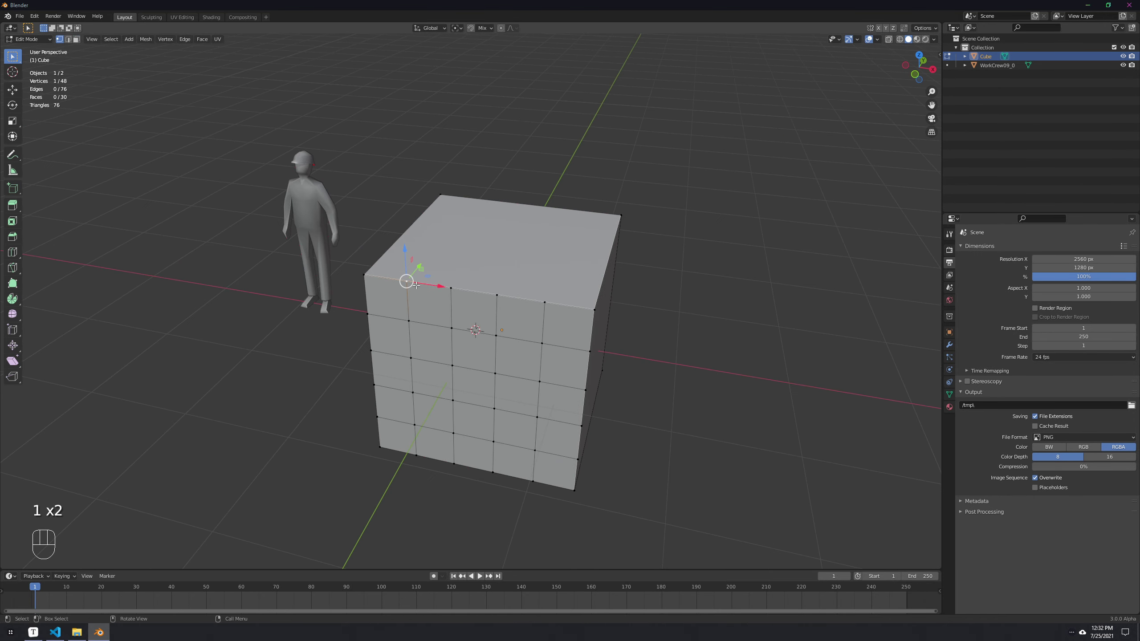
left_click(452, 289, "shift")
left_click(407, 282)
left_click_drag(429, 286, 450, 287)
Step: Try moving the overlapping vertex along X with snapping and return it onto its neighbour
left_click(687, 328)
scroll(442, 288, "up", 8)
left_click(446, 283)
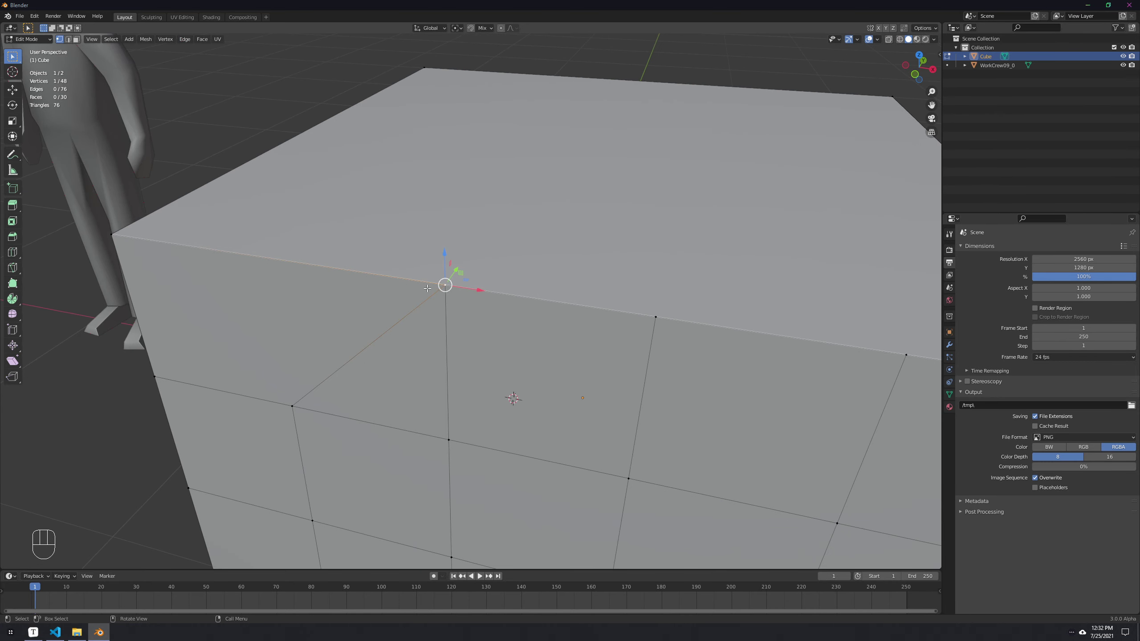
left_click_drag(478, 289, 447, 287, "ctrl")
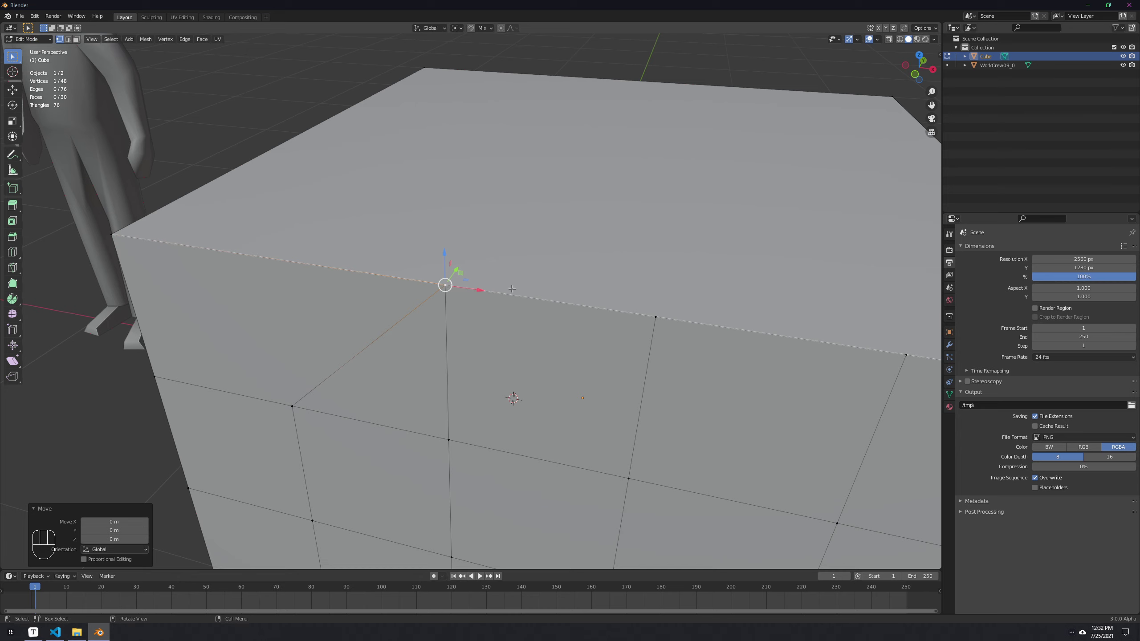
Step: Merge the two overlapping top-edge vertices at center, using X-ray temporarily to select both
left_click(889, 41)
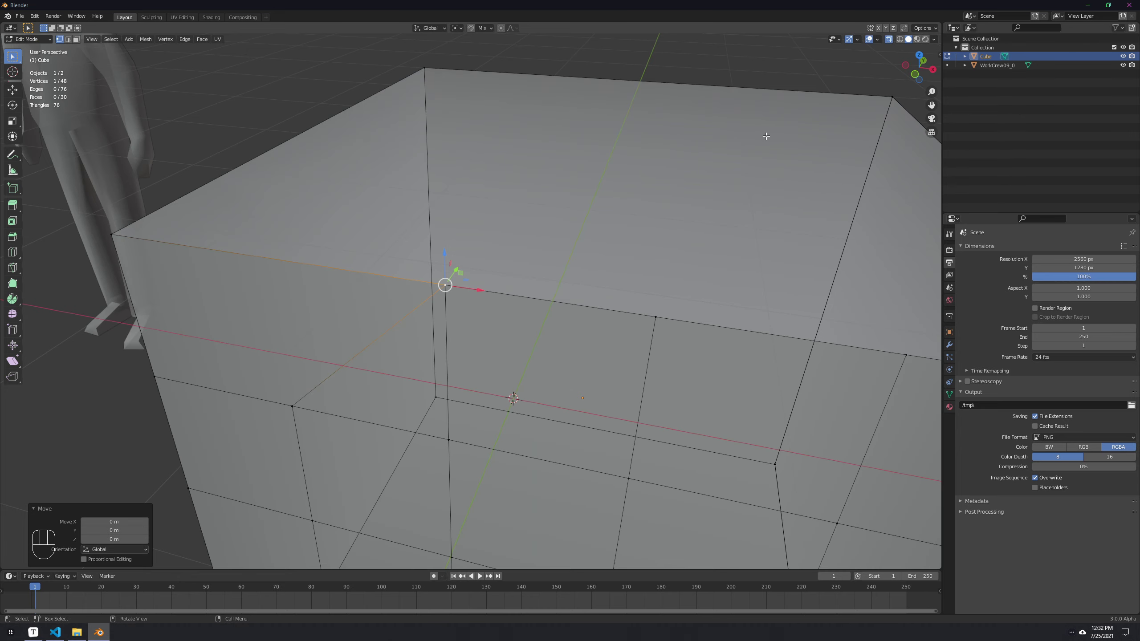
key("1")
left_click_drag(420, 265, 475, 295)
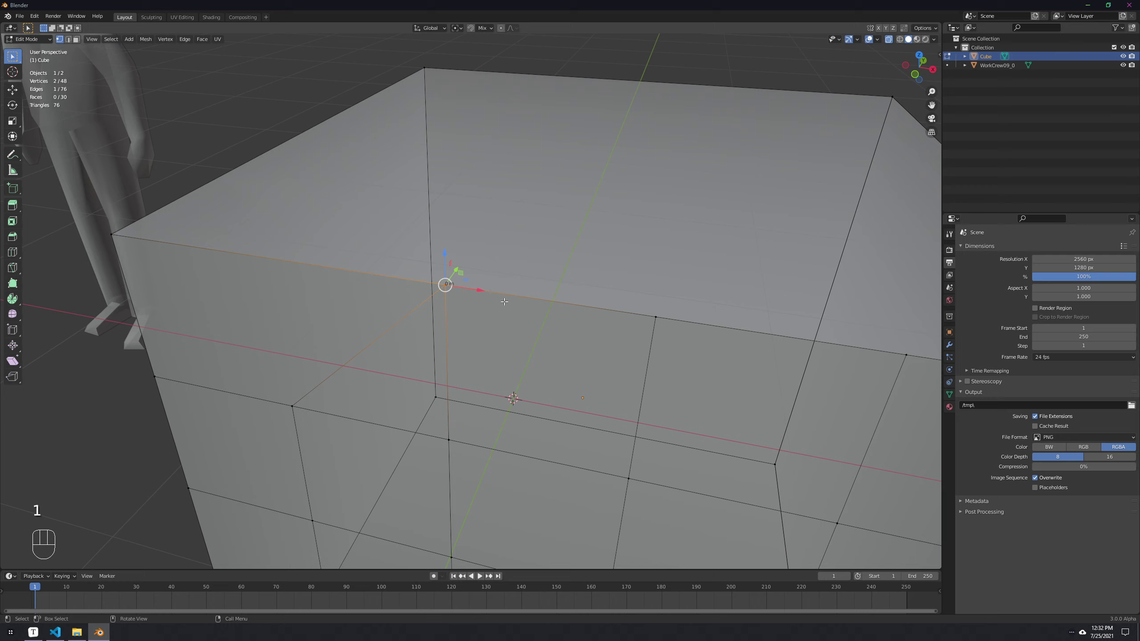
key("m")
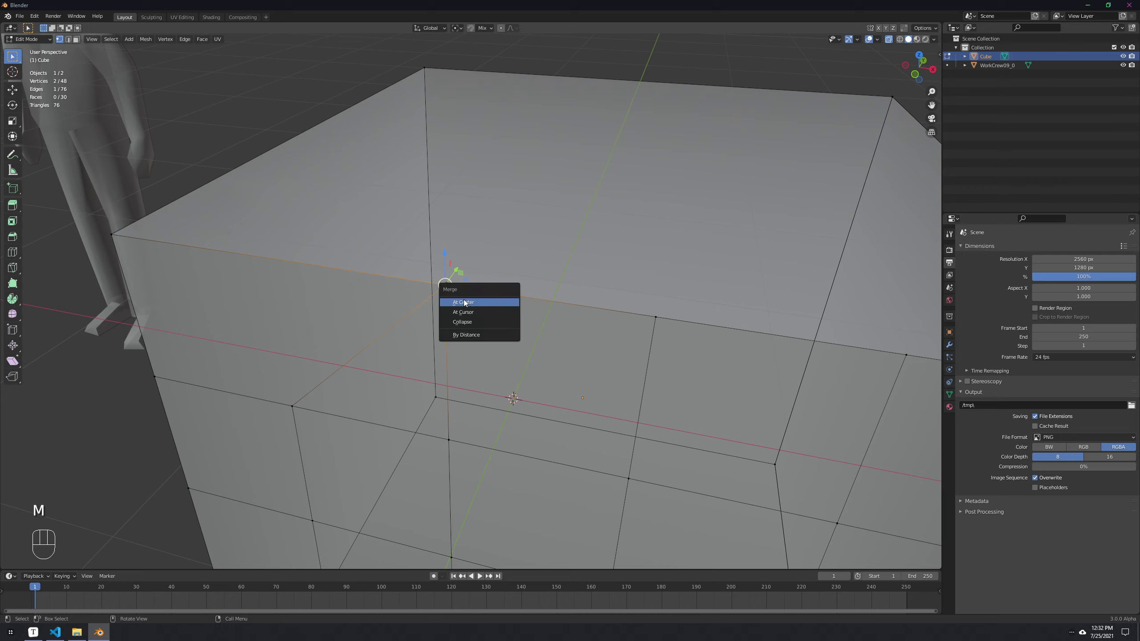
left_click(477, 301)
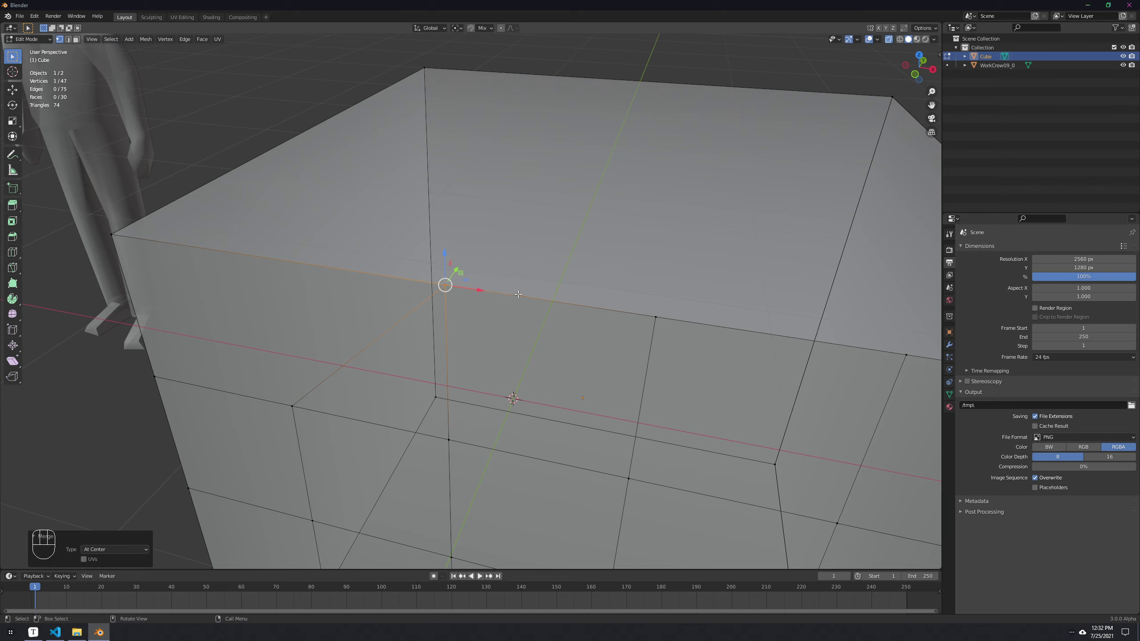
left_click(889, 40)
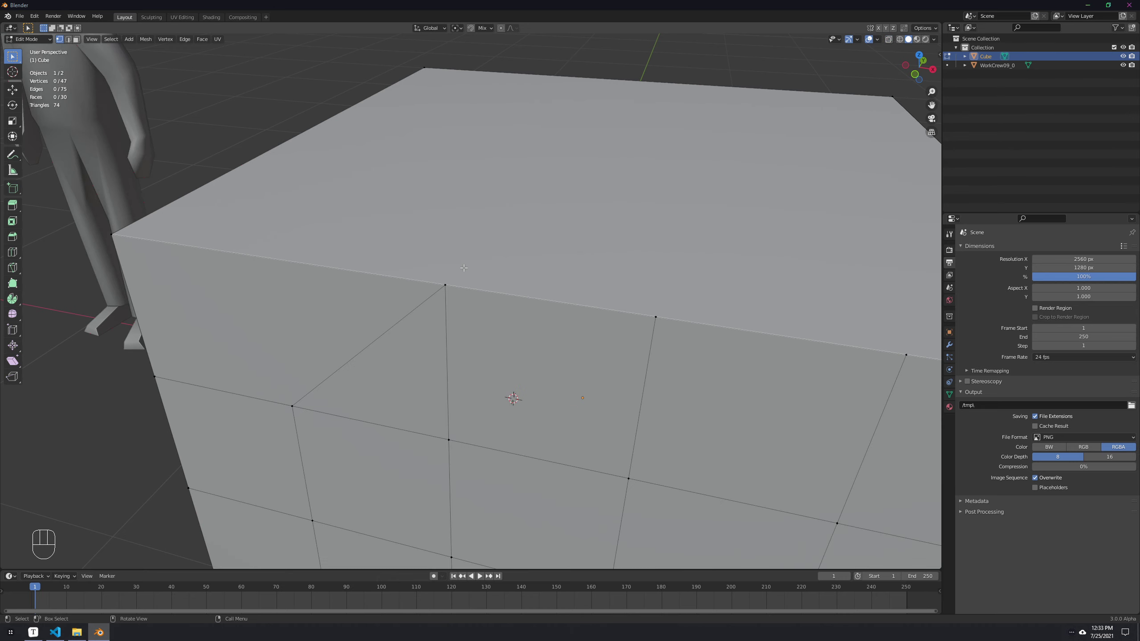
Step: Test the merged vertex by moving it along X, and undo the move
key("1")
left_click(447, 284)
left_click_drag(475, 289, 453, 287)
key("ctrl+z")
Step: Select the next two vertices along the top edge and merge them with the Intense Menu's Last option
left_click(657, 317)
middle_click_drag(665, 321, 483, 240, "shift")
scroll(485, 237, "down", 3)
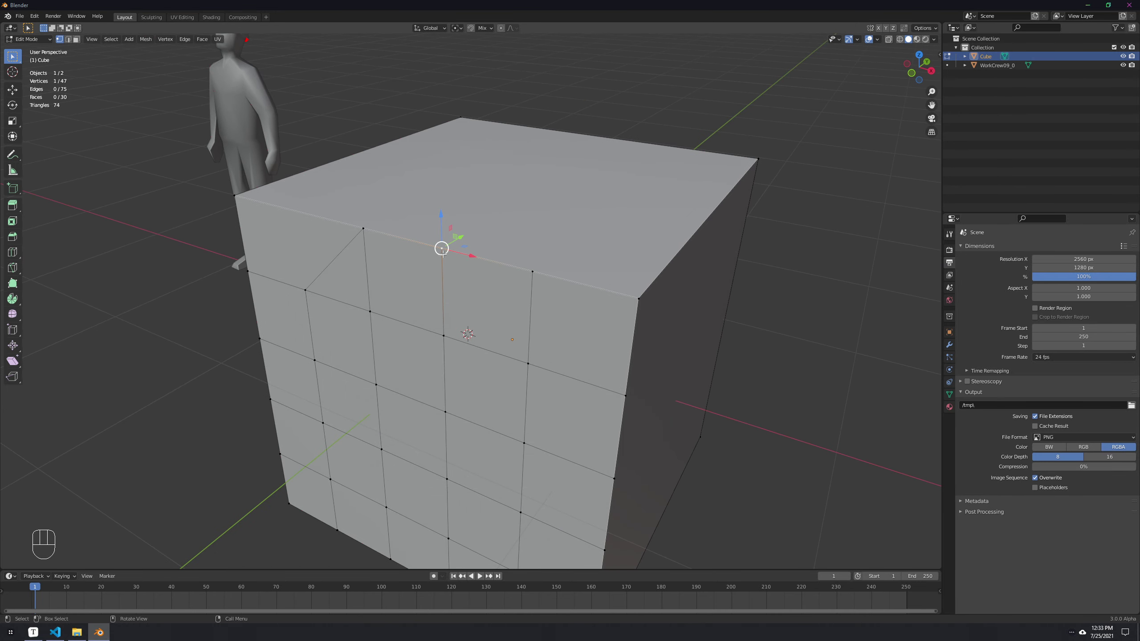
left_click(532, 267, "shift")
key("d")
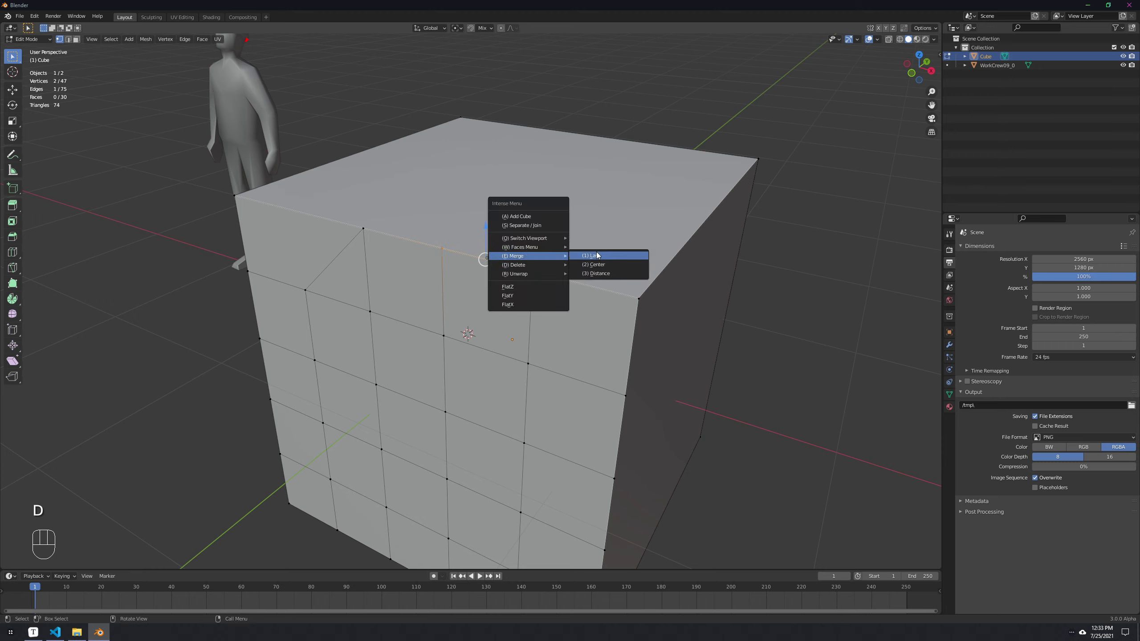
left_click(588, 264)
Step: Try sliding the newly merged vertex along the X axis on the top edge, and deselect it
key("g")
key("x")
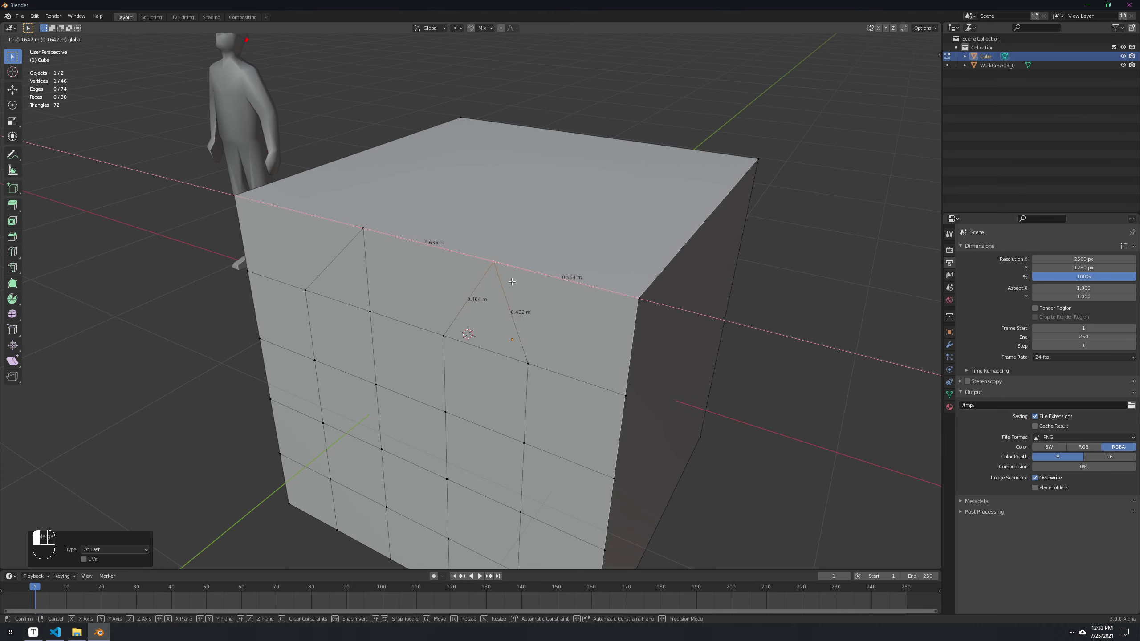
left_click(551, 272)
left_click(821, 297)
Step: Examine the Intense Menu's Delete options and its FlatZ, FlatY and FlatX commands
scroll(597, 324, "down", 4)
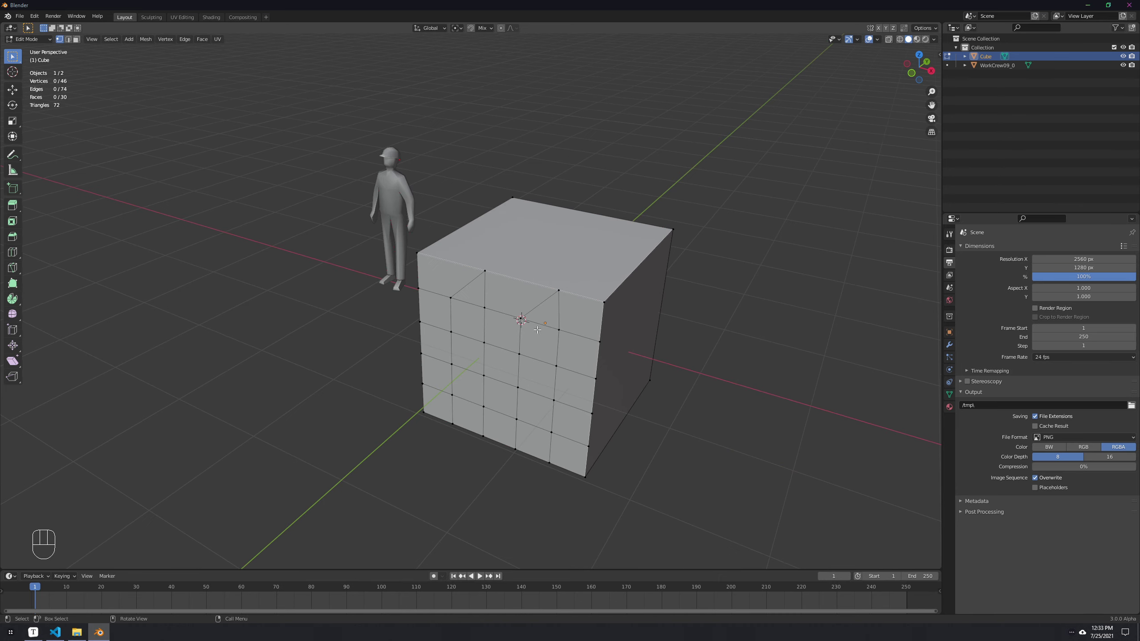
middle_click_drag(526, 345, 550, 321)
key("d")
mouse_move(545, 324)
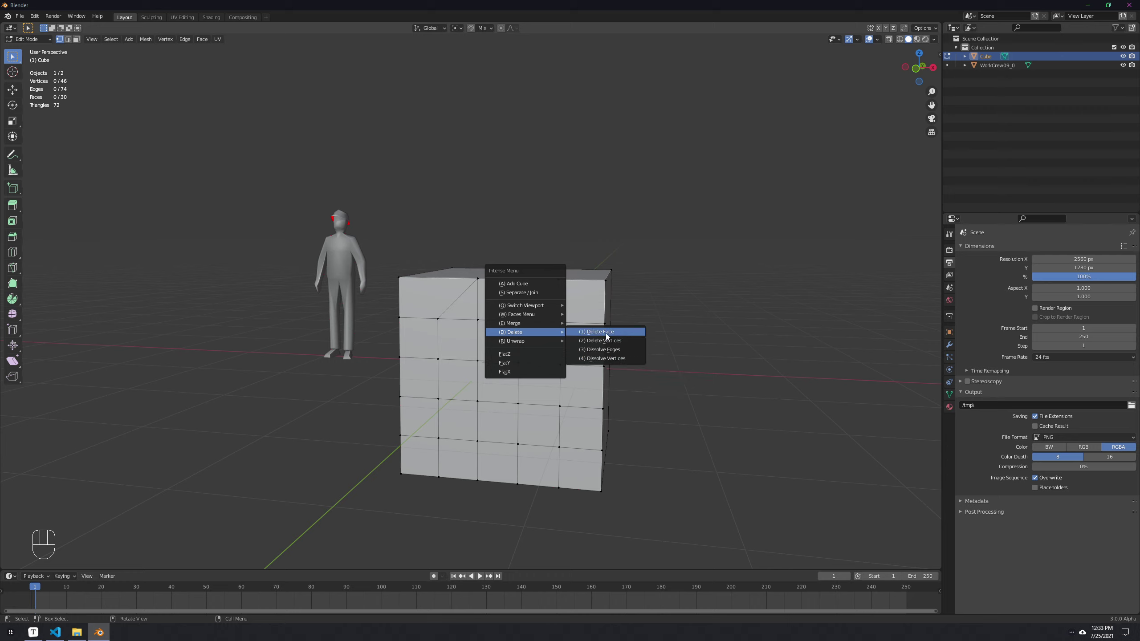
key("d")
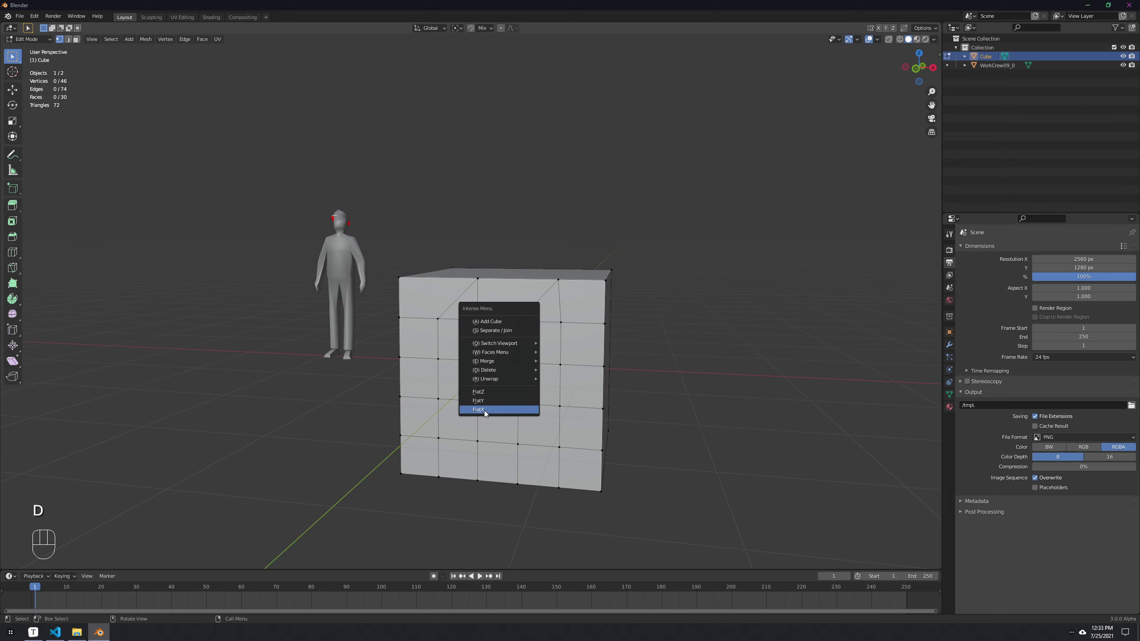
Step: Move an inner vertex in the lower part of the subdivided face up along Z by about 0.148 m
key("1")
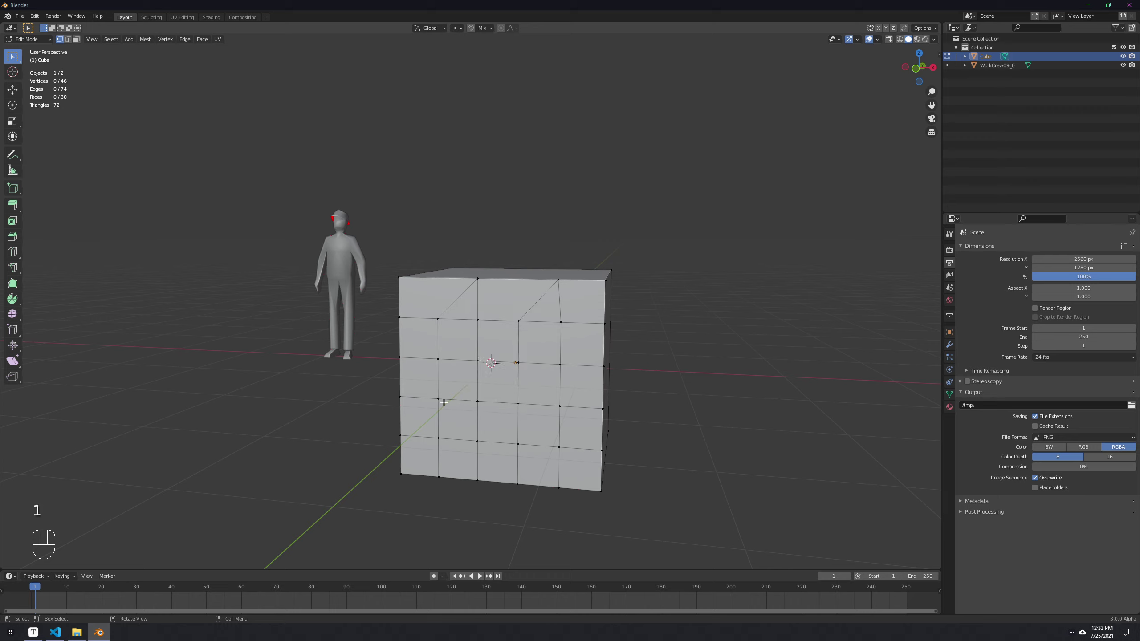
left_click(439, 399)
key("g")
key("z")
left_click(692, 411)
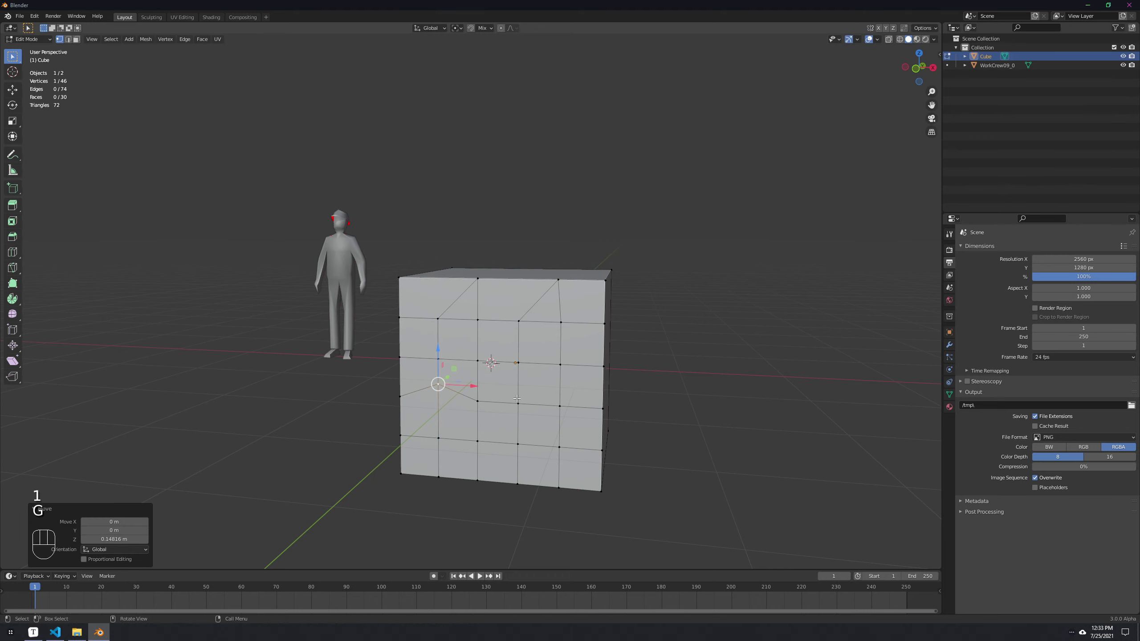
Step: Move the next two inner vertices of the same row along Z, one up about 0.061 m and one down about 0.039 m
left_click(518, 404)
key("g")
key("z")
left_click(535, 389)
left_click(559, 405)
key("g")
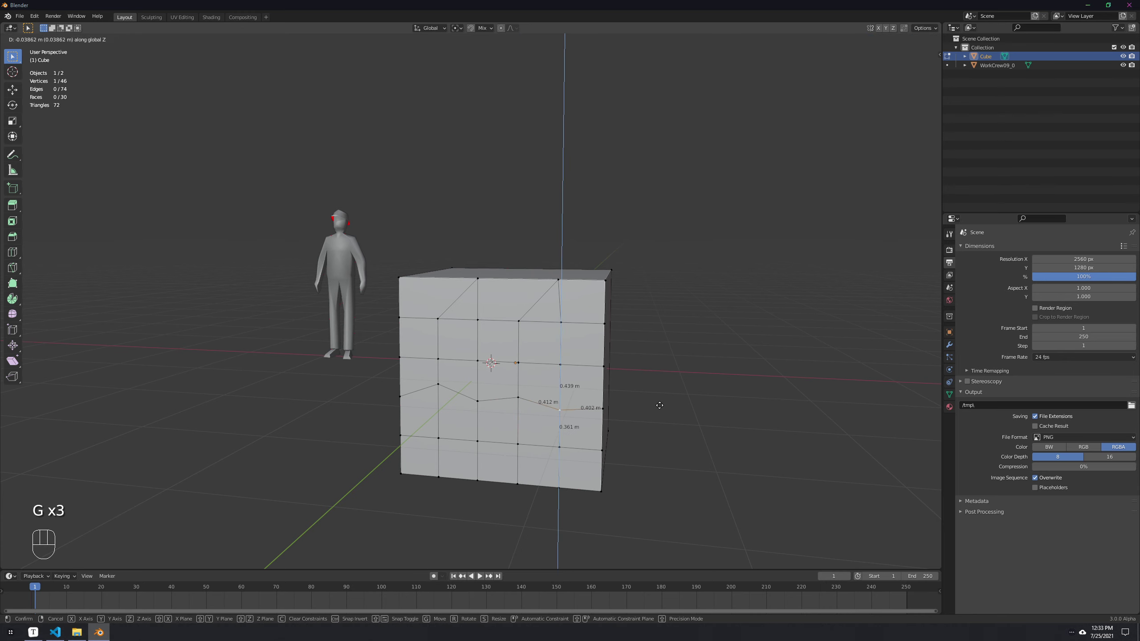
left_click(583, 405)
Step: Move the vertex at the row's end on the cube's vertical edge up along Z by about 0.16 m
left_click(603, 408)
middle_click_drag(627, 393, 646, 386)
key("g")
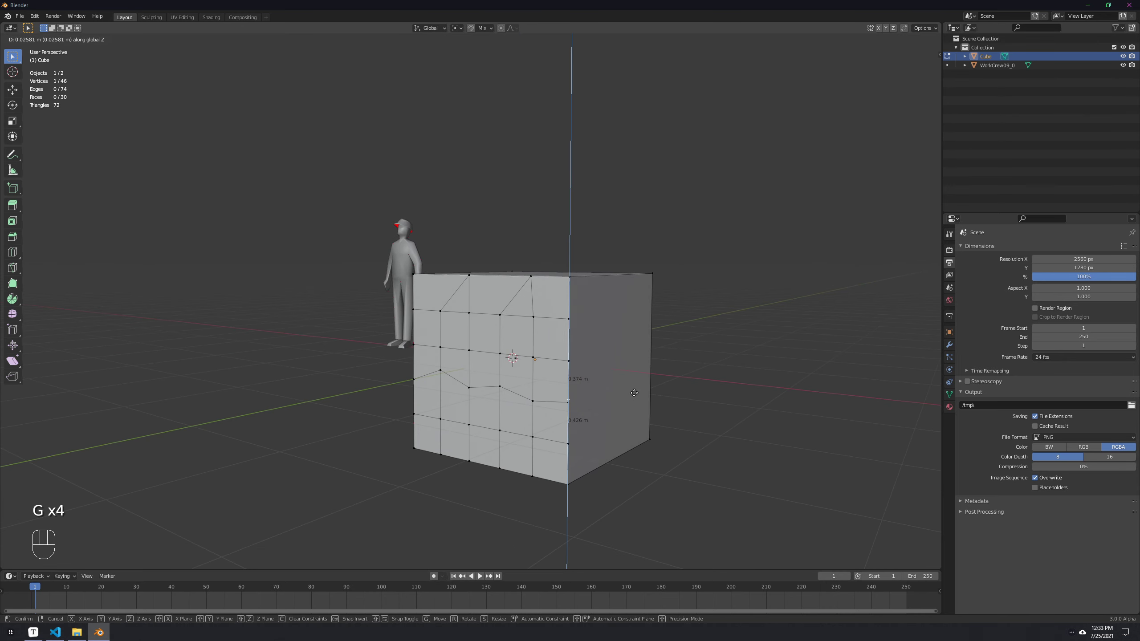
left_click(653, 382)
scroll(588, 397, "up", 4)
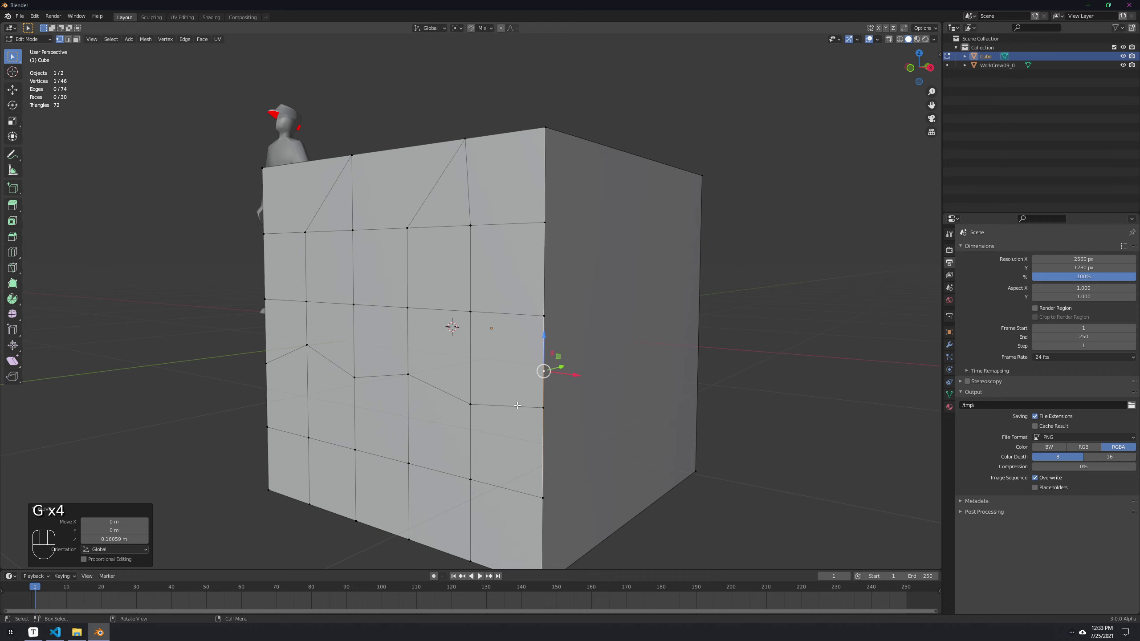
Step: Select the whole uneven horizontal edge loop across the subdivided face in edge mode
key("2")
scroll(395, 381, "down", 2)
middle_click_drag(393, 381, 463, 368)
key("2")
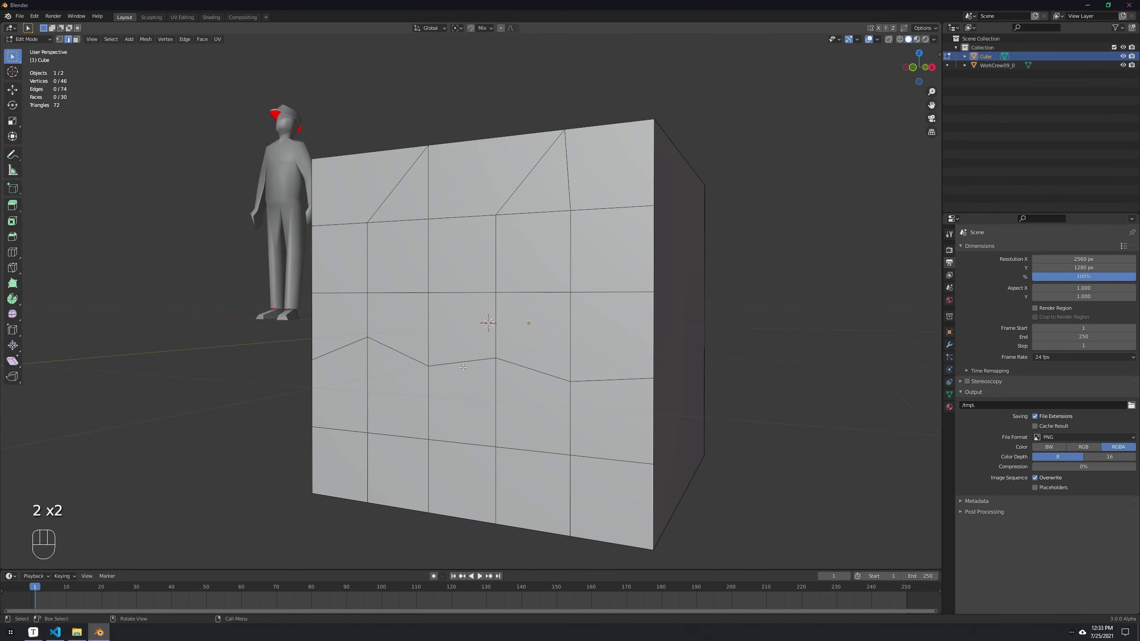
left_click(462, 365, "alt+shift")
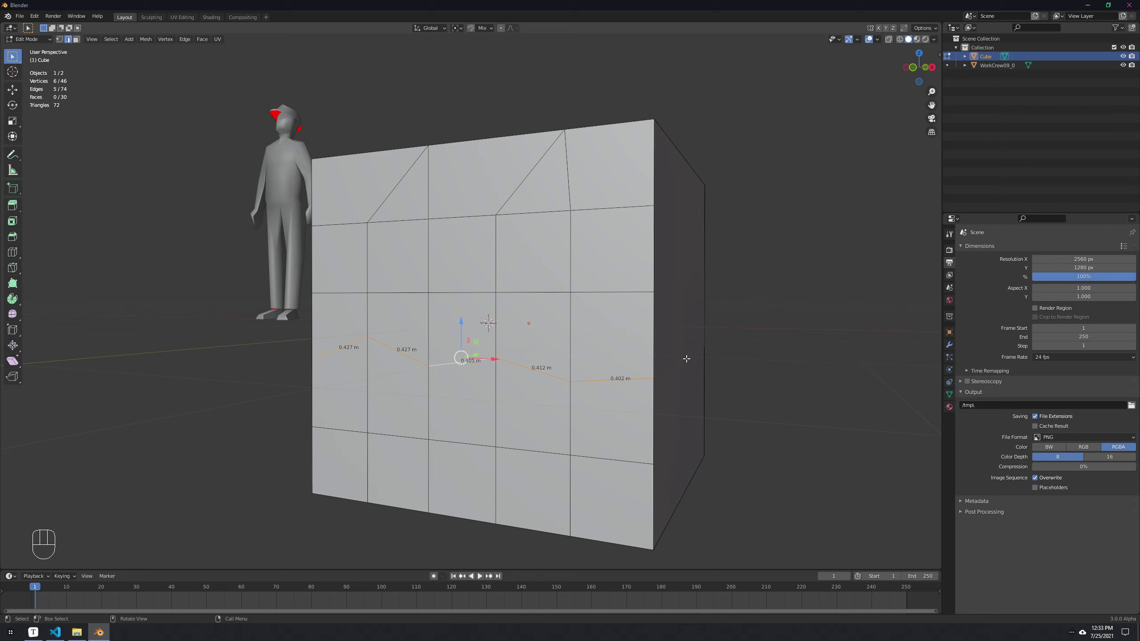
Step: Try flattening the selected edge loop by scaling it to 0 along Z, and undo the scaling
key("s")
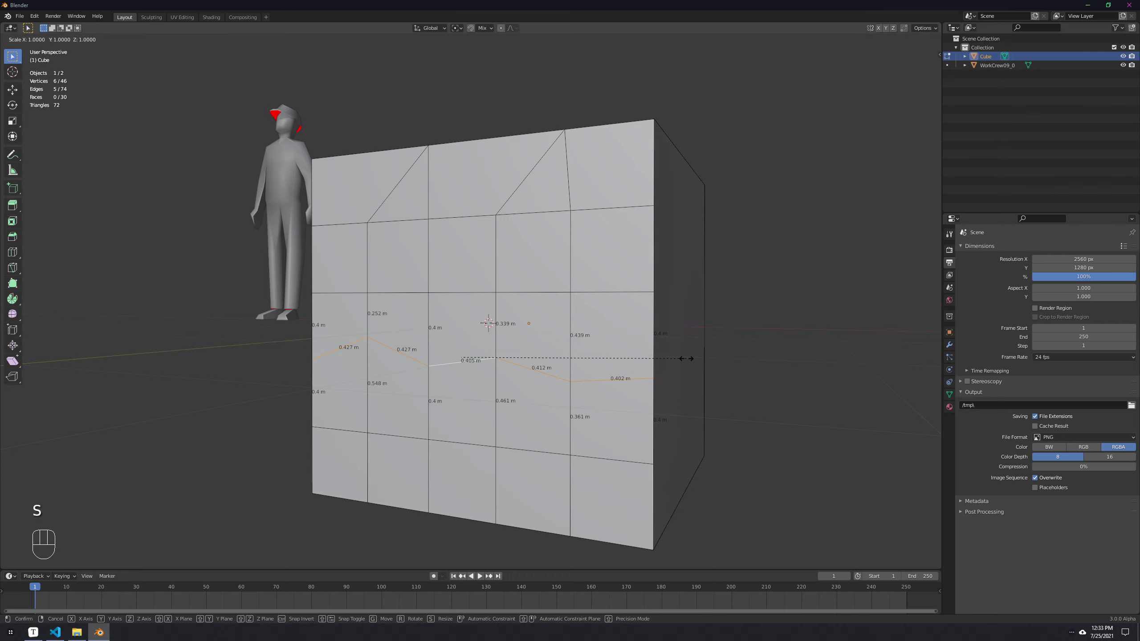
key("z")
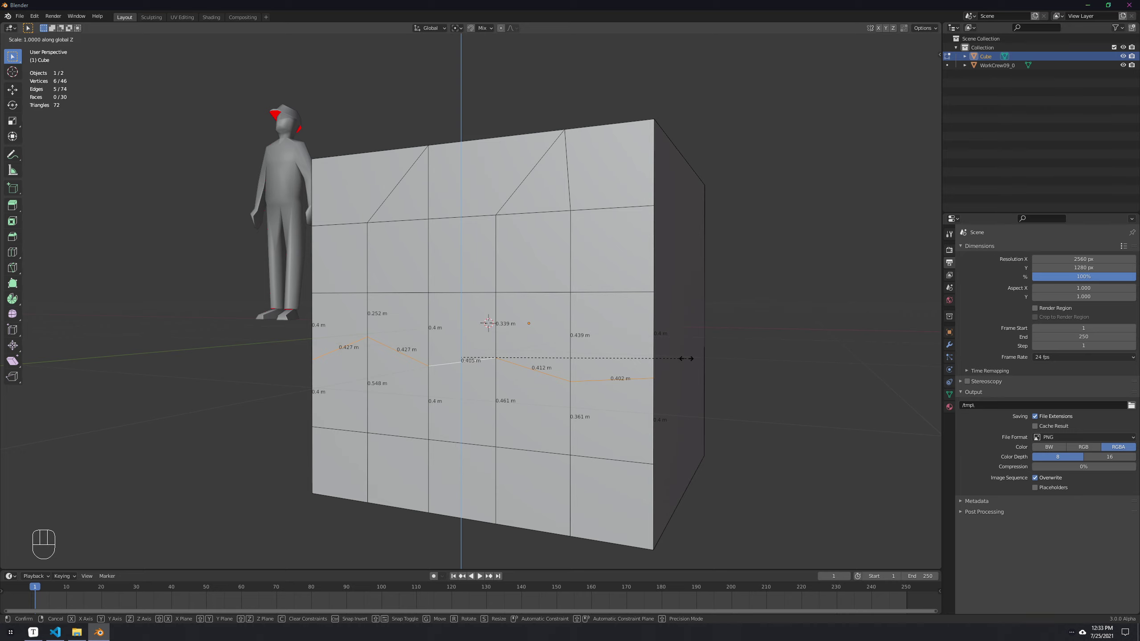
type("0")
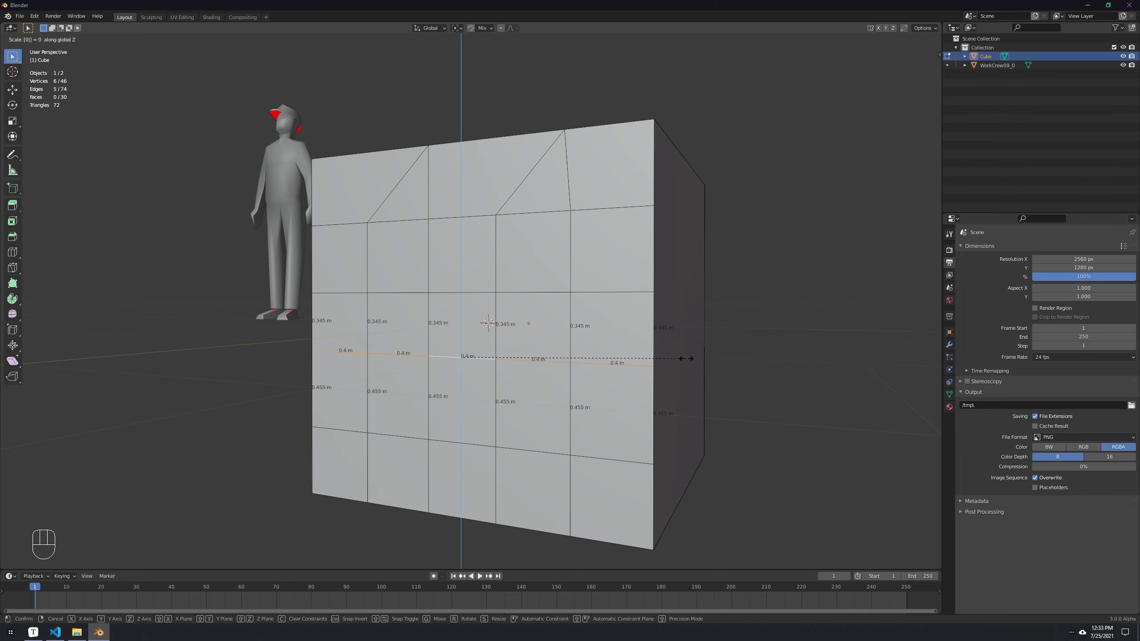
key("Return")
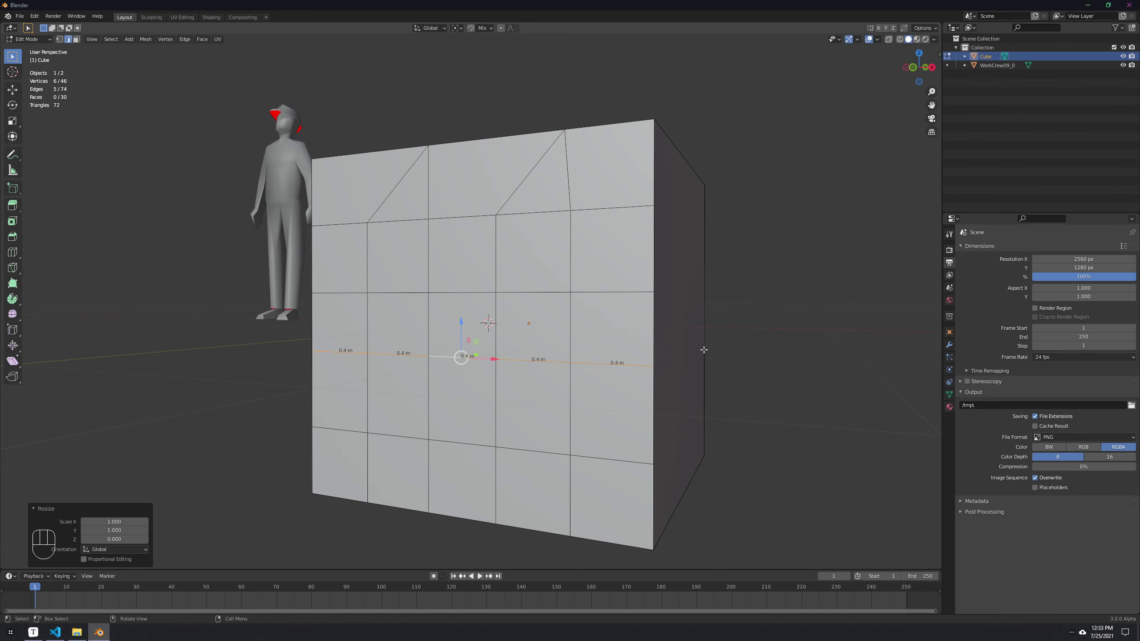
middle_click_drag(465, 346, 642, 375)
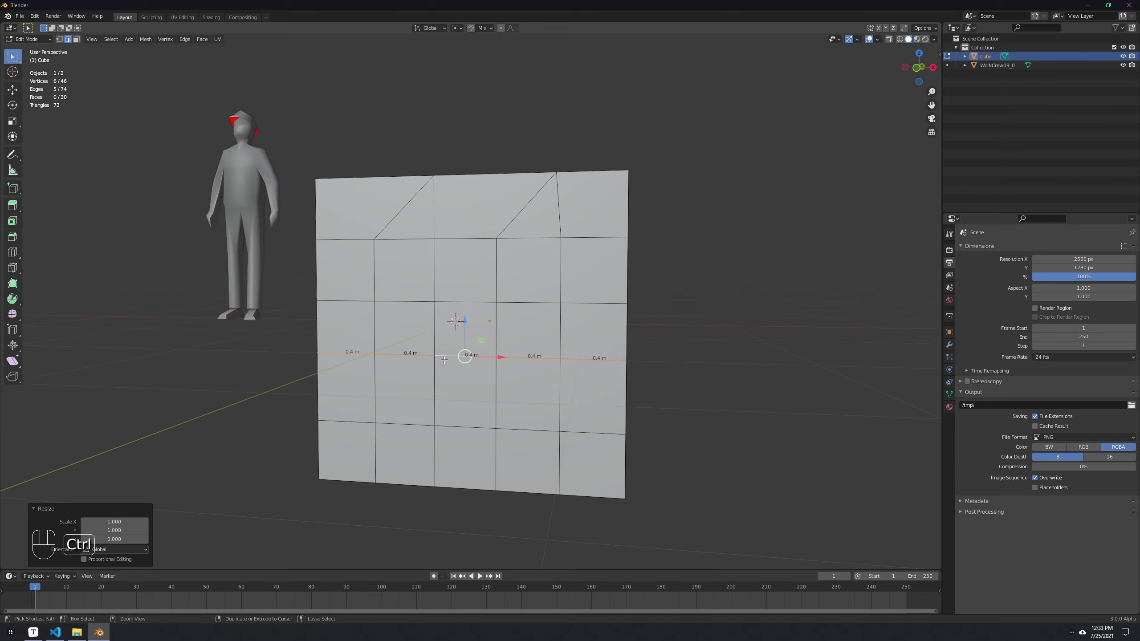
key("ctrl+z")
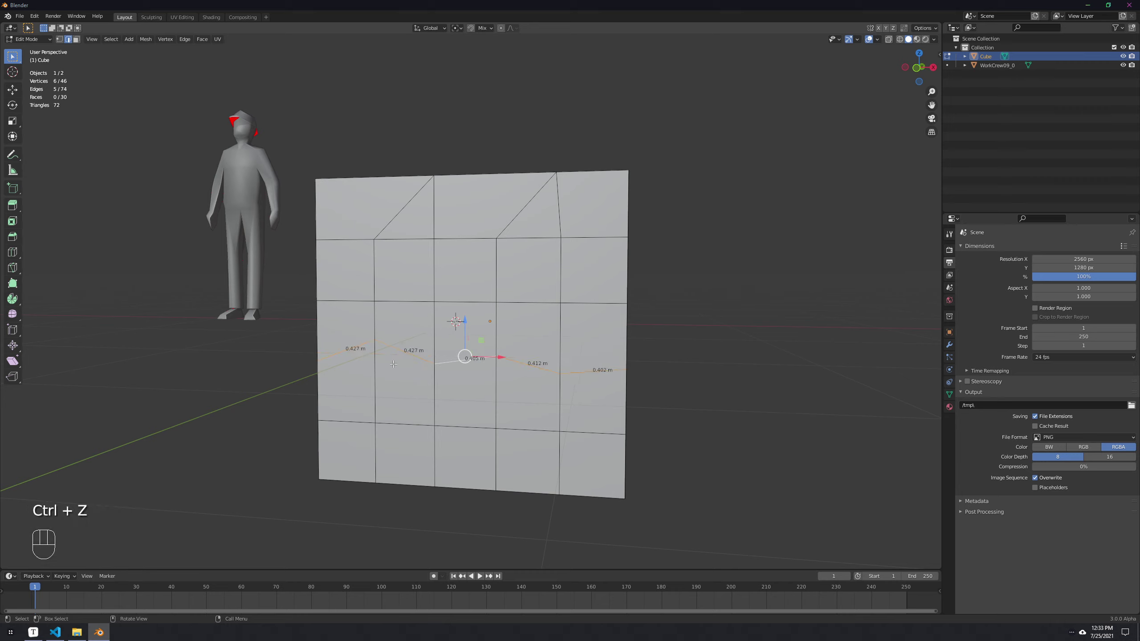
Step: Flatten the selected edge loop along Z with the Intense Menu's FlatZ command and deselect it
key("2")
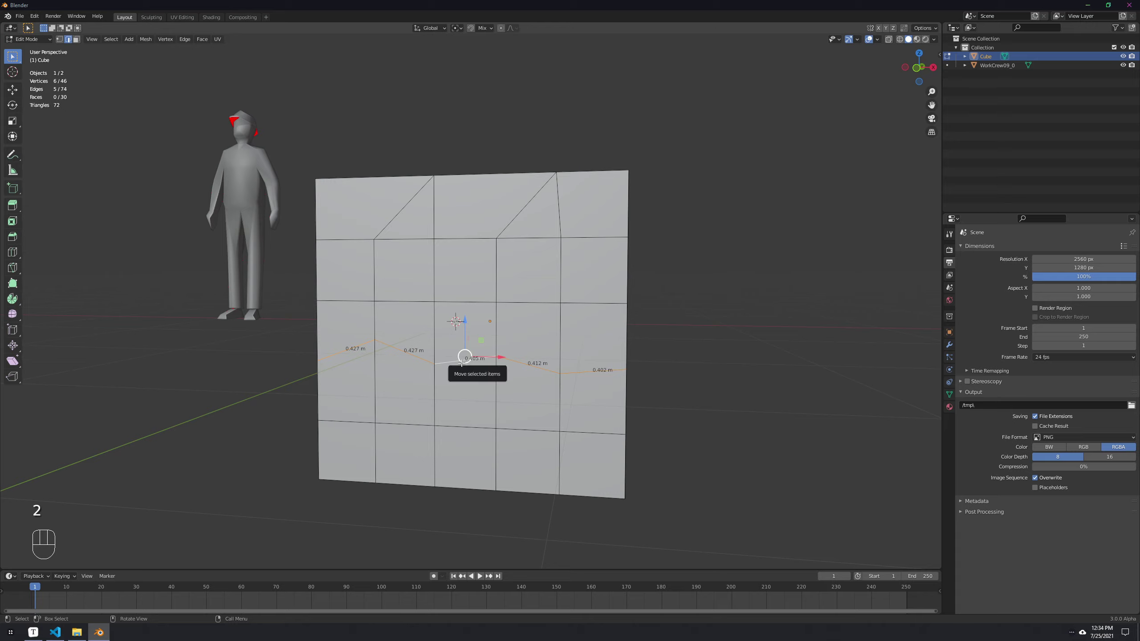
key("d")
left_click(583, 421)
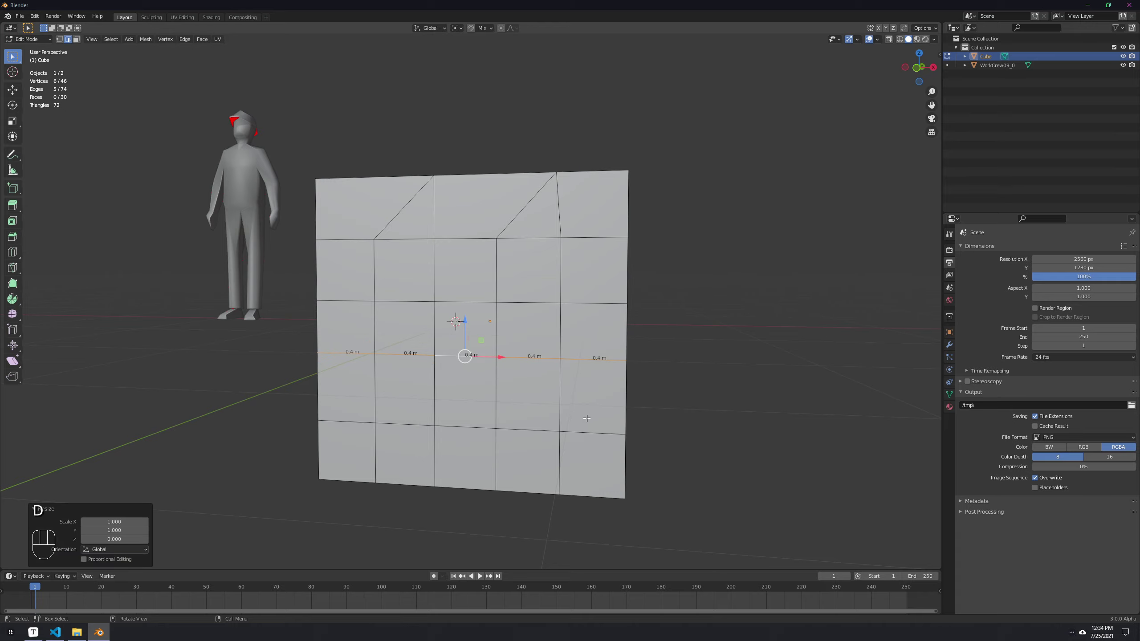
left_click(740, 362)
Step: Add another cube in face mode with the Intense Menu, move it about 3.96 m along negative X, and delete it
middle_click_drag(546, 371, 517, 361)
key("3")
key("d")
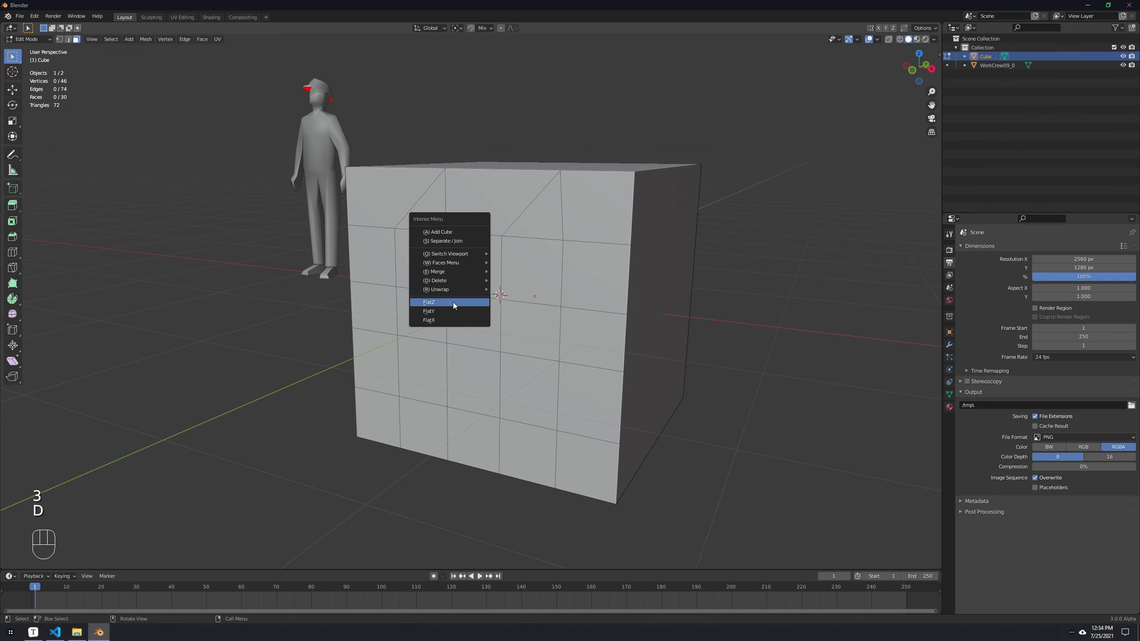
key("d")
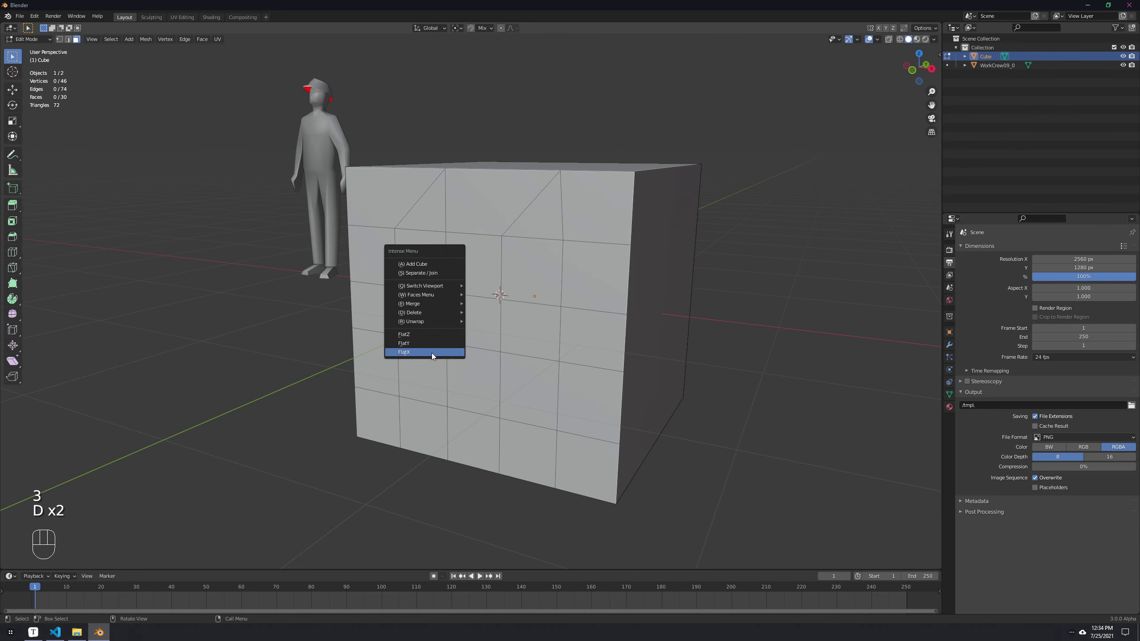
left_click(423, 267)
left_click_drag(505, 320, 117, 121)
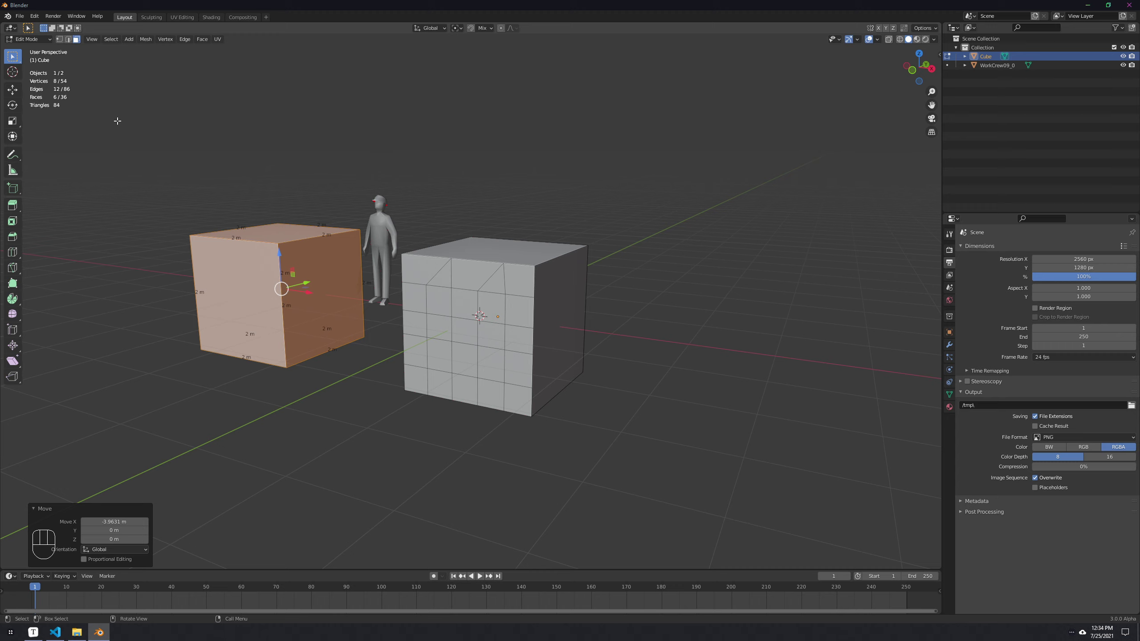
key("d")
key("x")
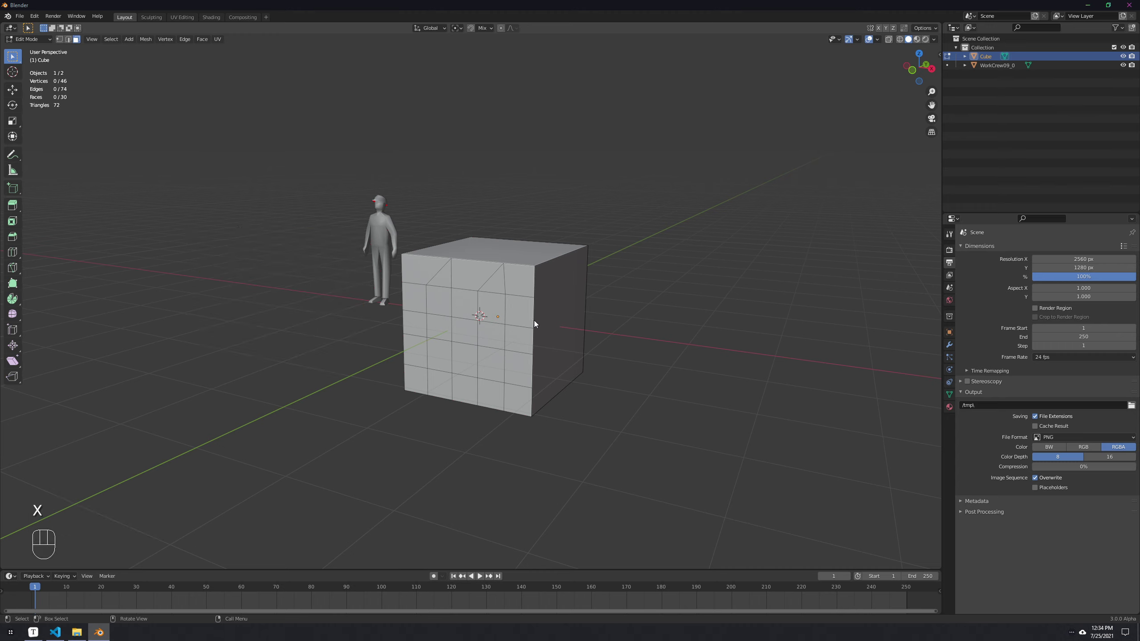
Step: Select one inner face on the cube's subdivided side and split it into its own object with the Intense Menu's Separate / Join
key("d")
key("d")
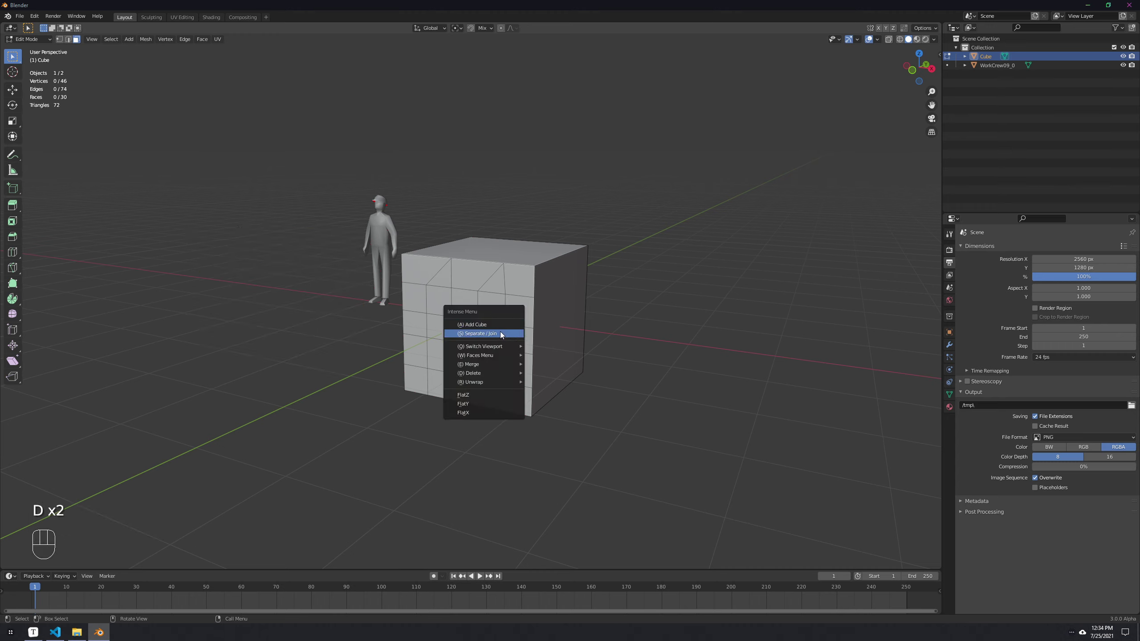
key("3")
key("3")
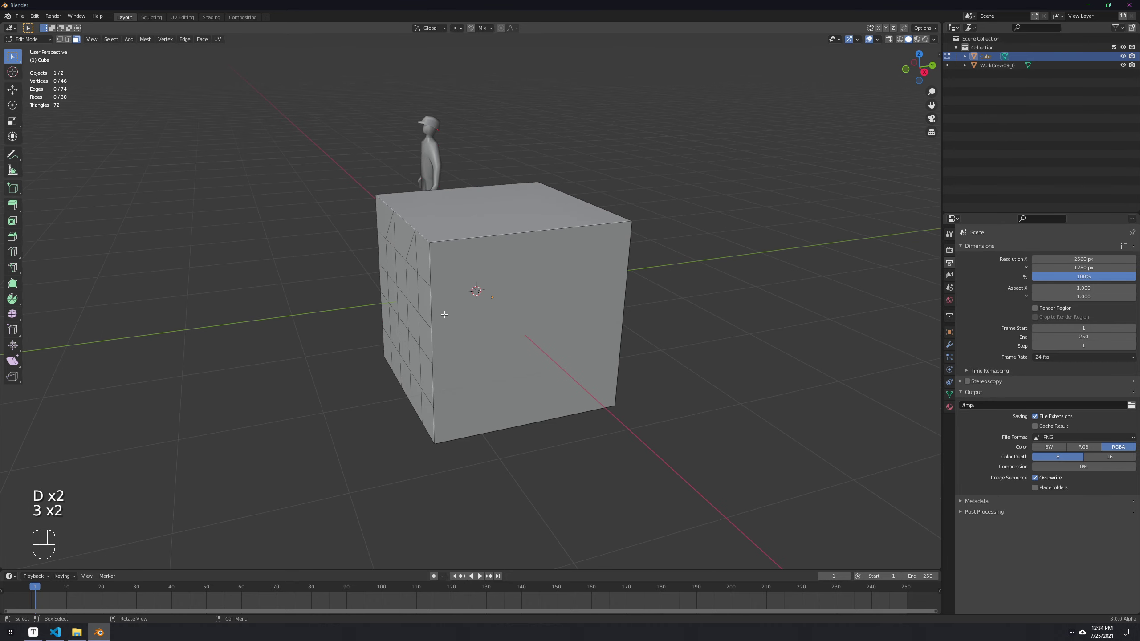
left_click(411, 309)
middle_click_drag(410, 309, 522, 309)
scroll(532, 298, "up", 3)
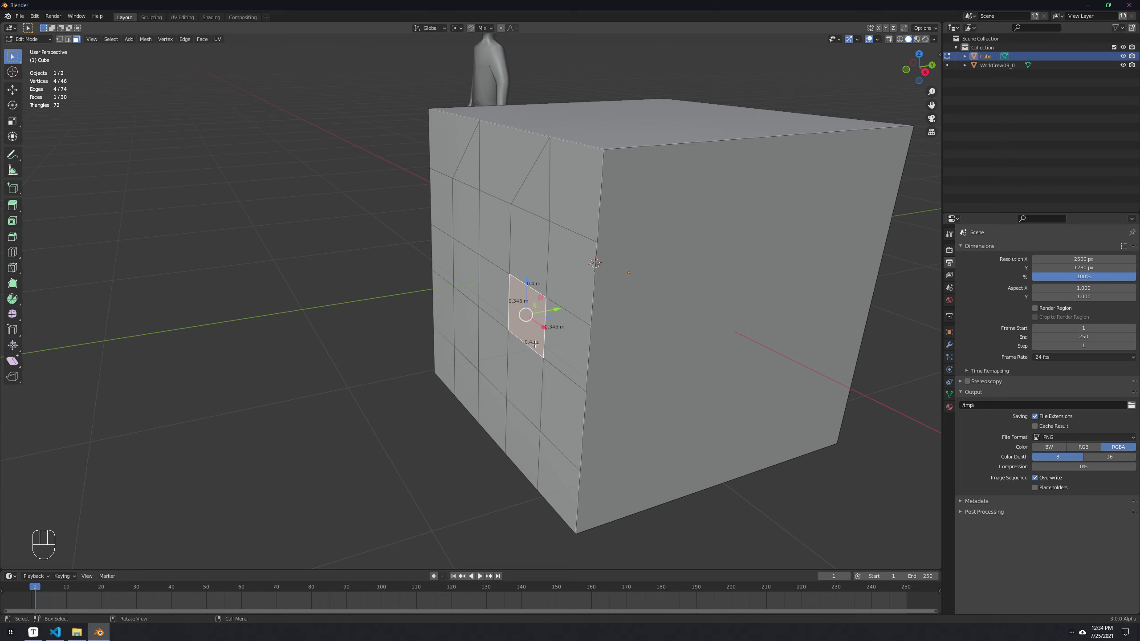
key("d")
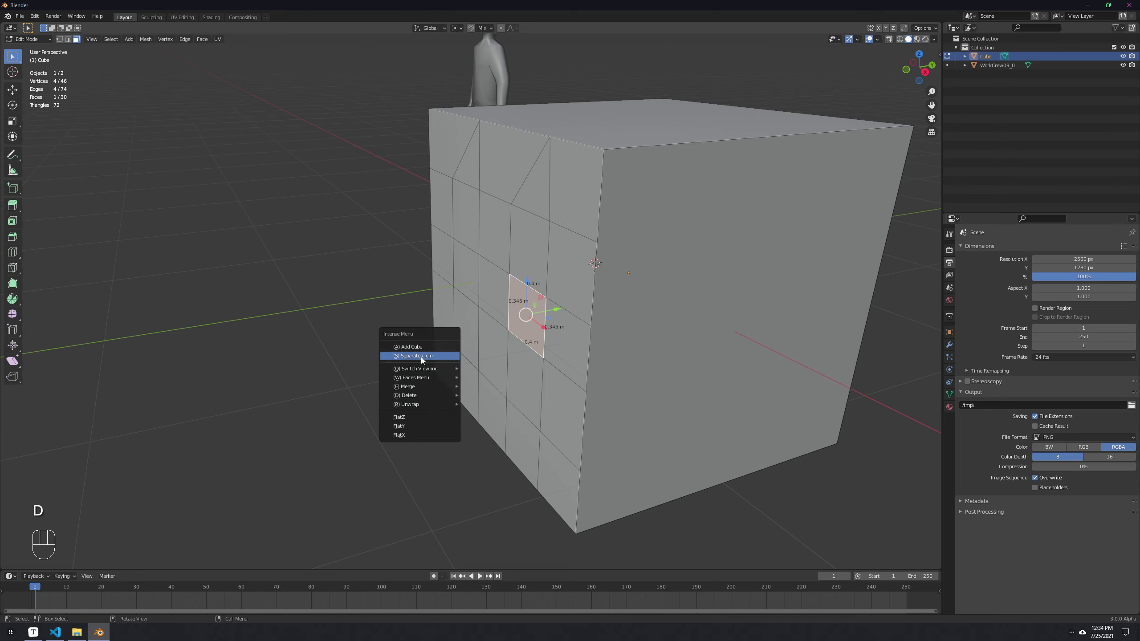
key("d")
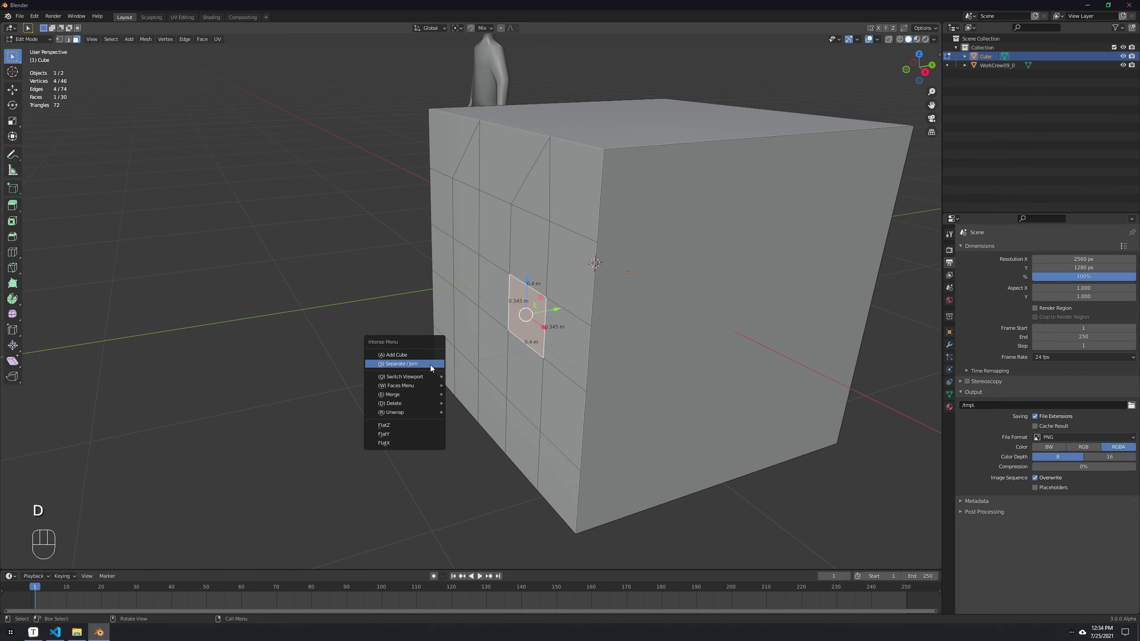
key("d")
left_click(433, 382)
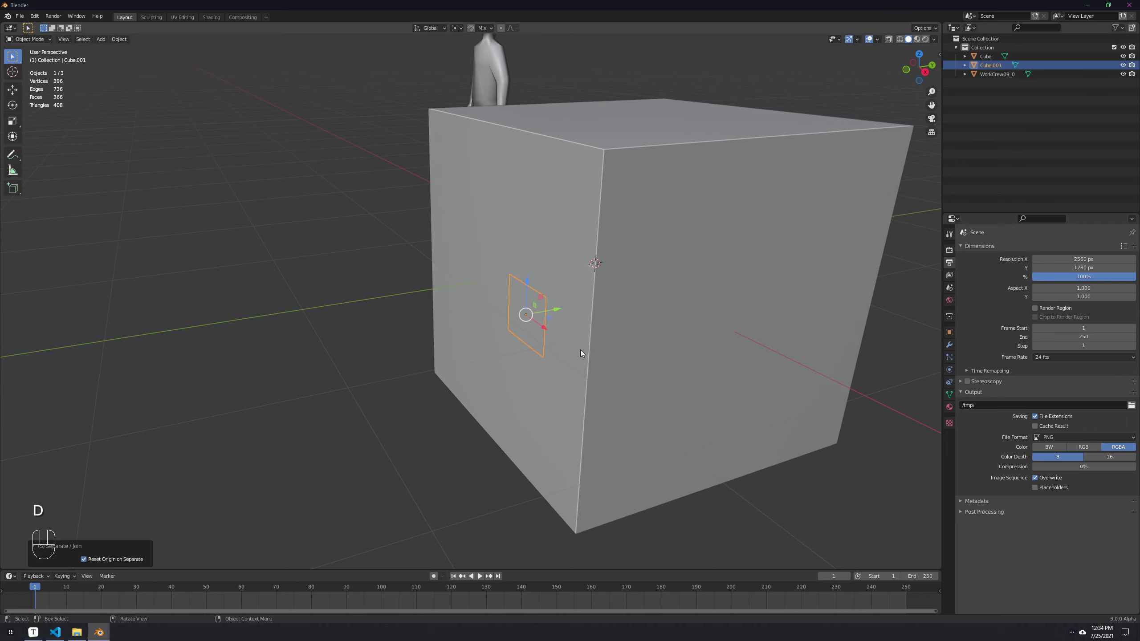
Step: Move the separated face out from the cube along negative Y, inspect the opening, and move the face back into place
left_click_drag(556, 314, 429, 336)
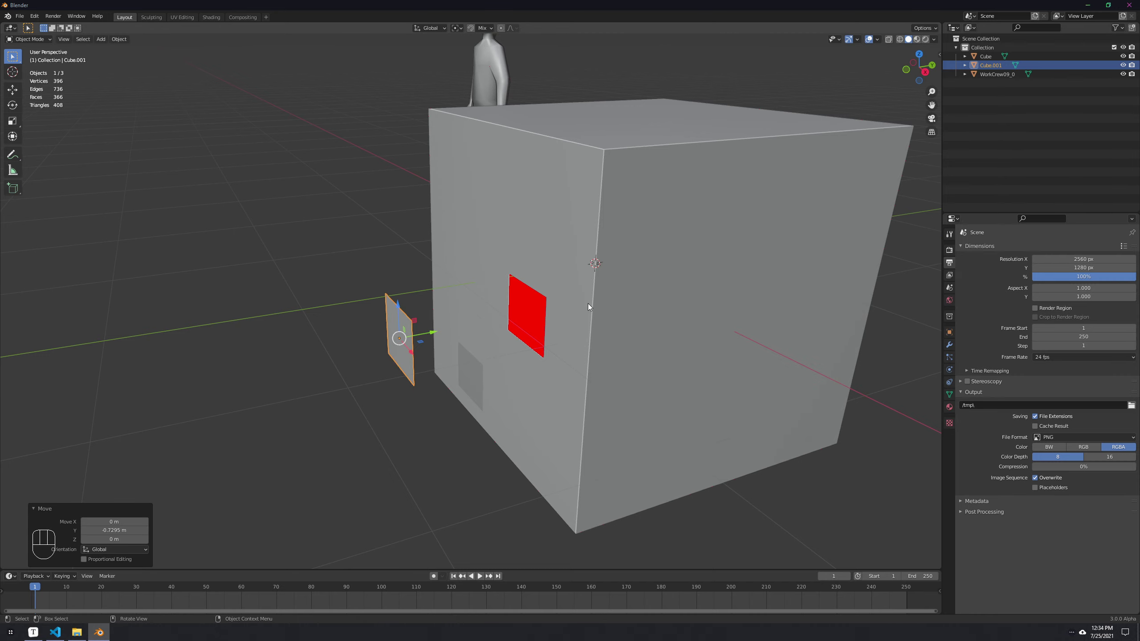
left_click(634, 311)
middle_click_drag(622, 282, 522, 292)
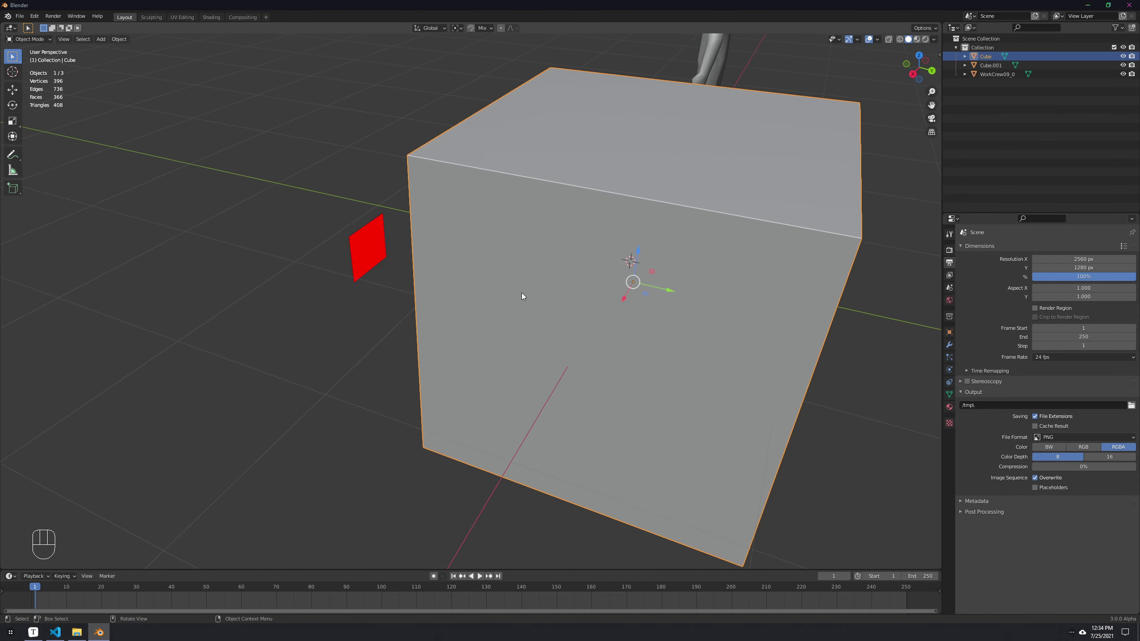
middle_click_drag(626, 270, 627, 307)
middle_click_drag(341, 379, 610, 224, "shift")
left_click(560, 265)
middle_click_drag(575, 286, 471, 314, "shift")
scroll(484, 294, "up", 3)
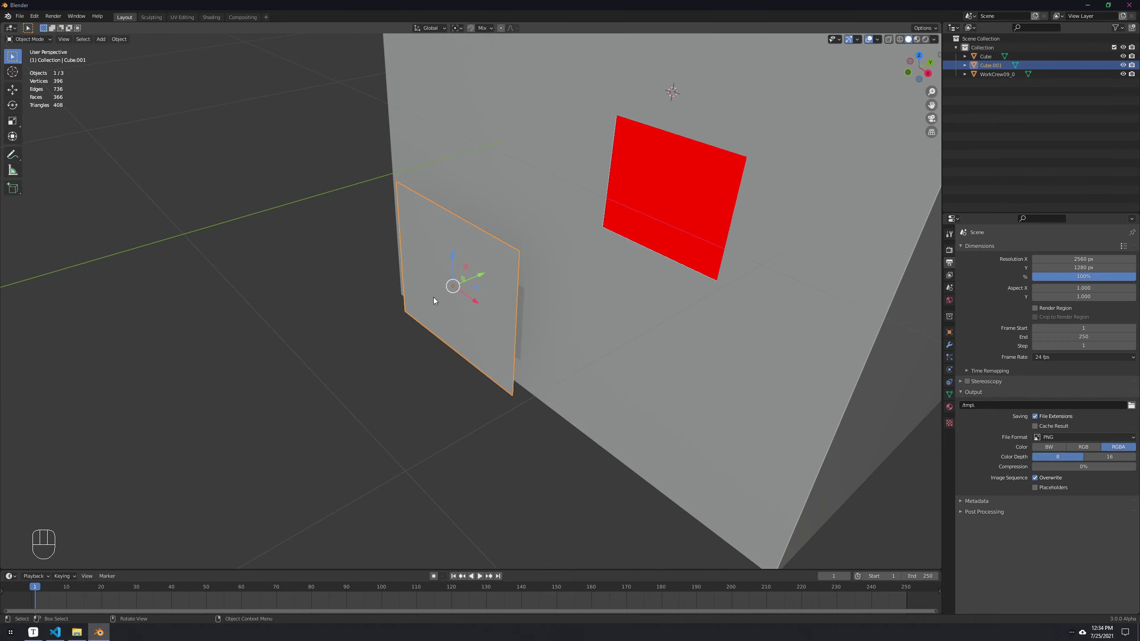
scroll(407, 278, "down", 5)
middle_click_drag(407, 278, 438, 301)
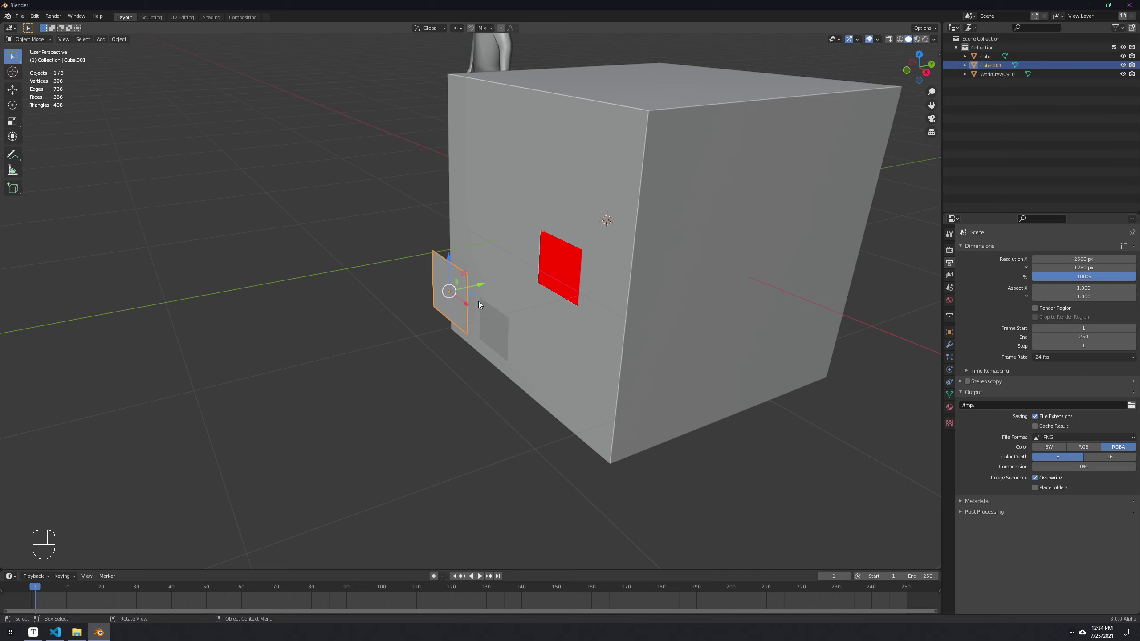
left_click_drag(479, 285, 589, 253)
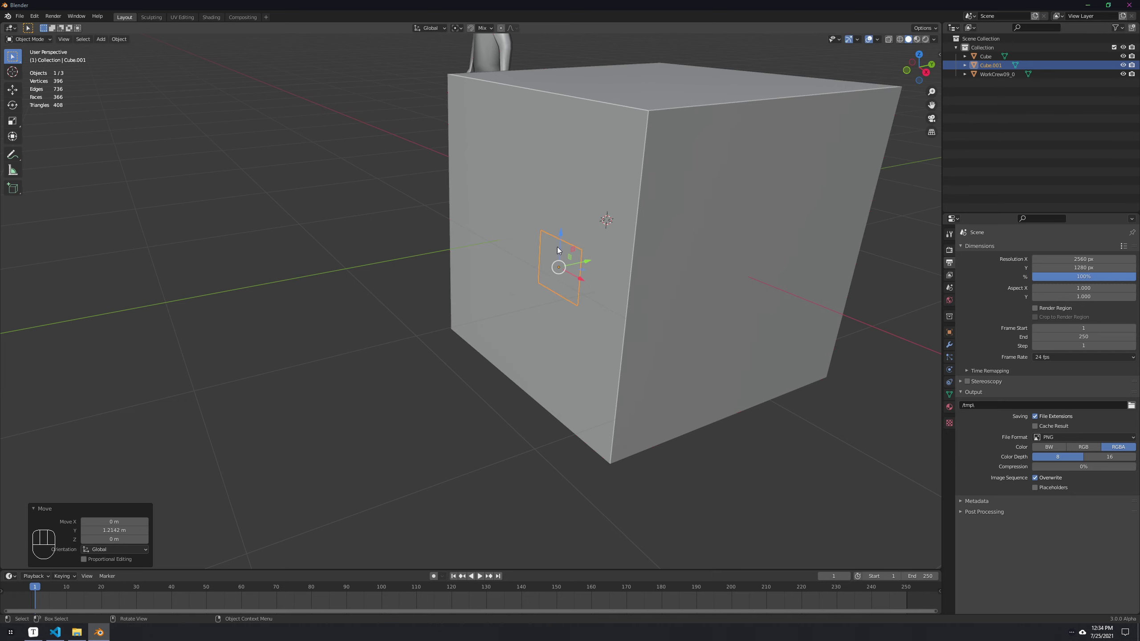
Step: Select the separated face together with the cube and join them with the Intense Menu's Separate / Join
left_click(567, 324)
left_click(544, 287)
left_click(609, 191, "shift")
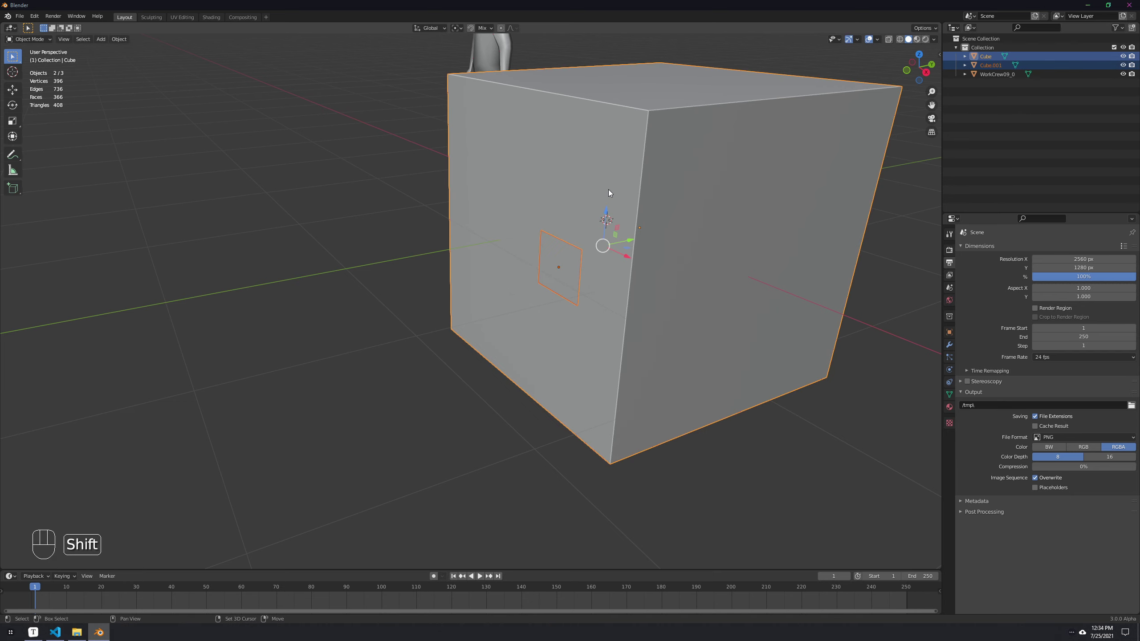
key("d")
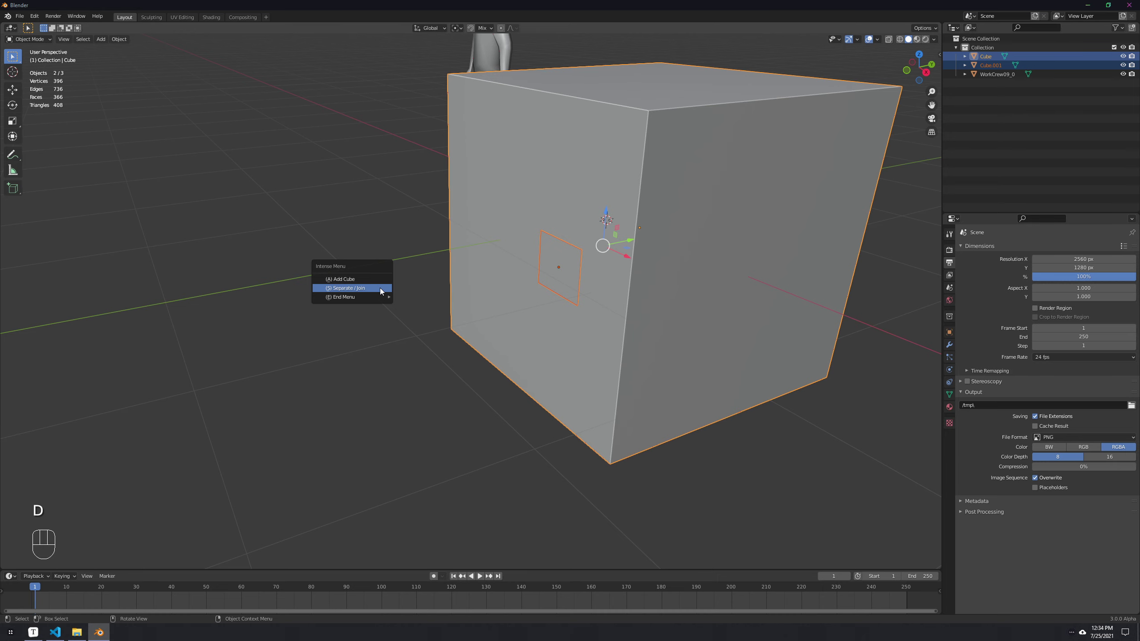
left_click(379, 288)
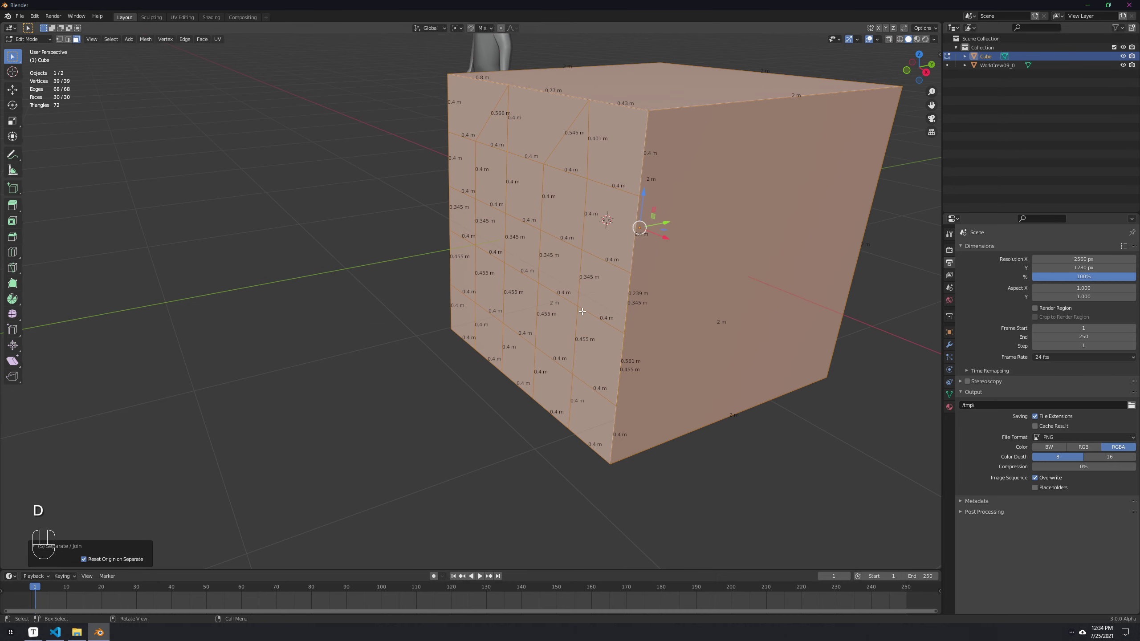
Step: Check the rejoined face's connection to the cube by selecting the face and its upper corner vertex
left_click(565, 259)
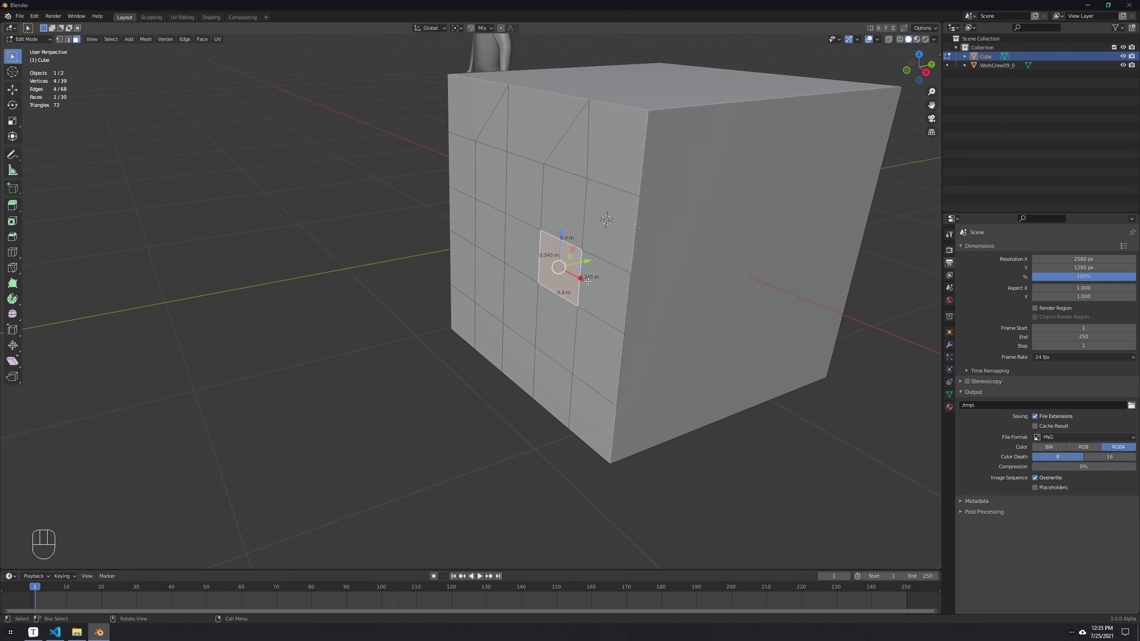
key("1")
left_click(583, 252)
scroll(601, 282, "up", 5)
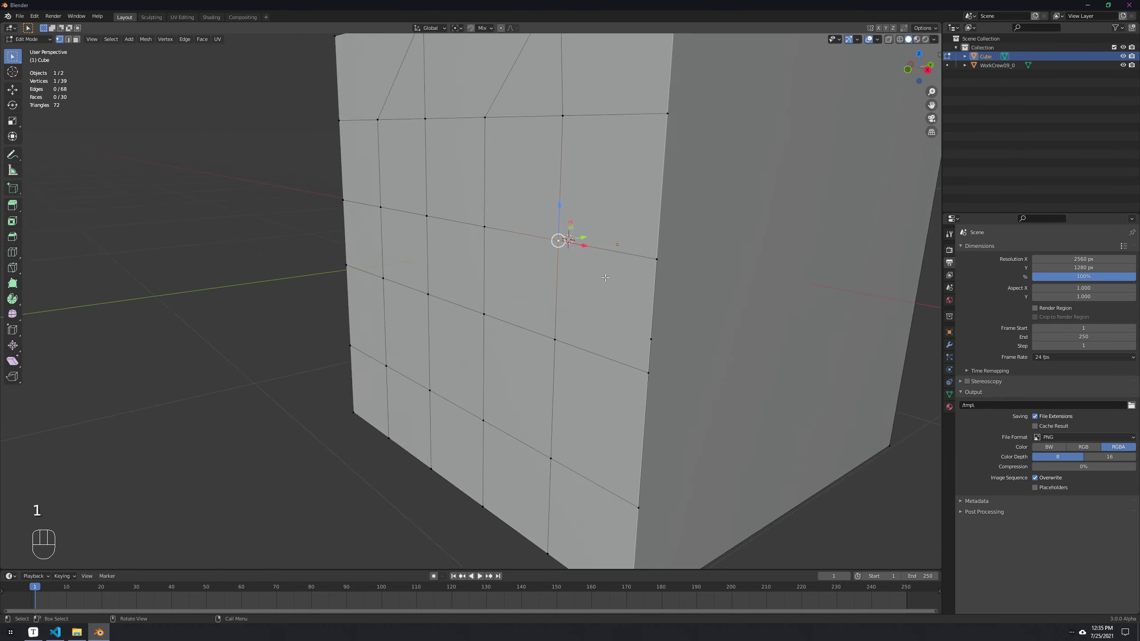
Step: Select seven of the faces surrounding the rejoined face and switch to vertex selection mode
key("3")
left_click(574, 265)
left_click(615, 157, "shift")
left_click(510, 148, "shift")
left_click(436, 281, "shift")
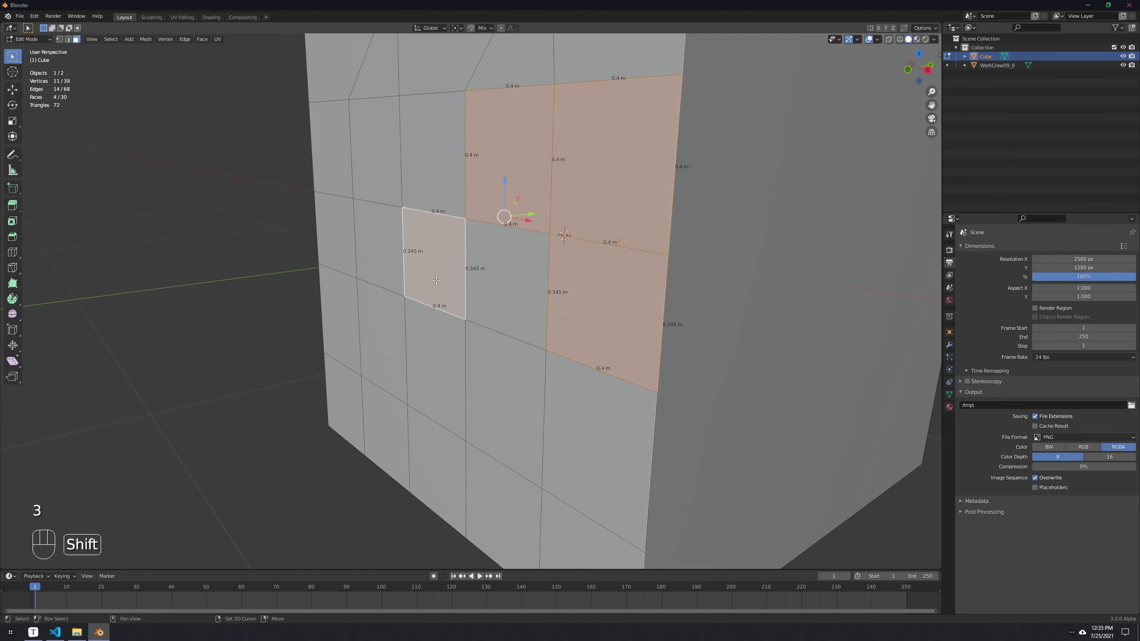
left_click(436, 366, "shift")
left_click(505, 399, "shift")
left_click(597, 449, "shift")
key("1")
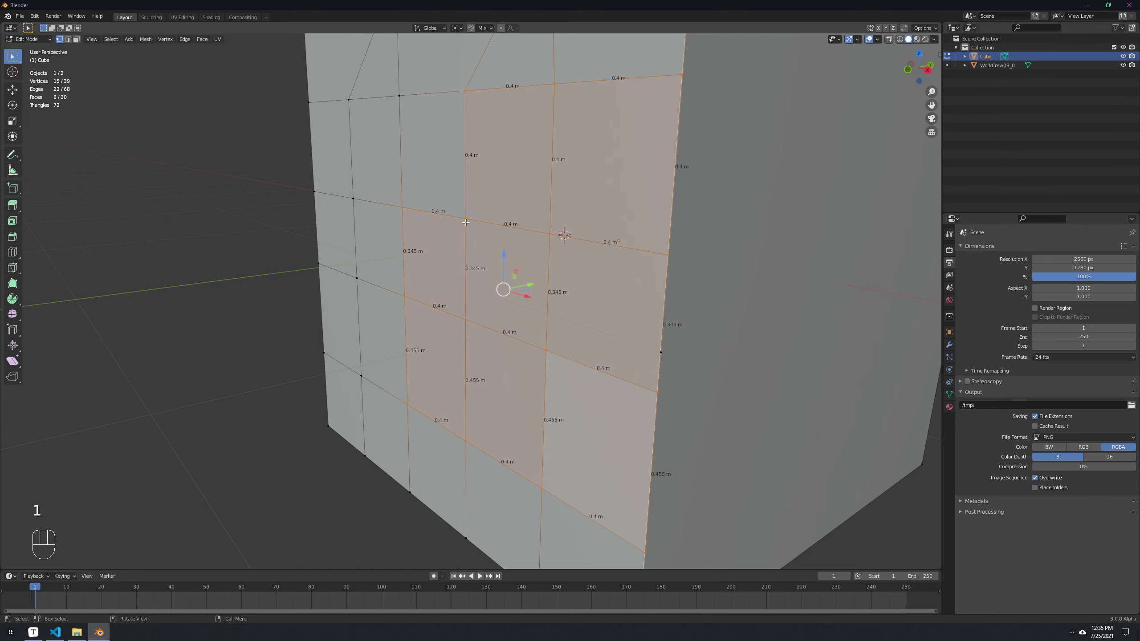
Step: Select the rejoined face on the cube's subdivided side by picking its four corner vertices
left_click(465, 220)
left_click(550, 233, "shift")
left_click(546, 350, "shift")
left_click(465, 320, "shift")
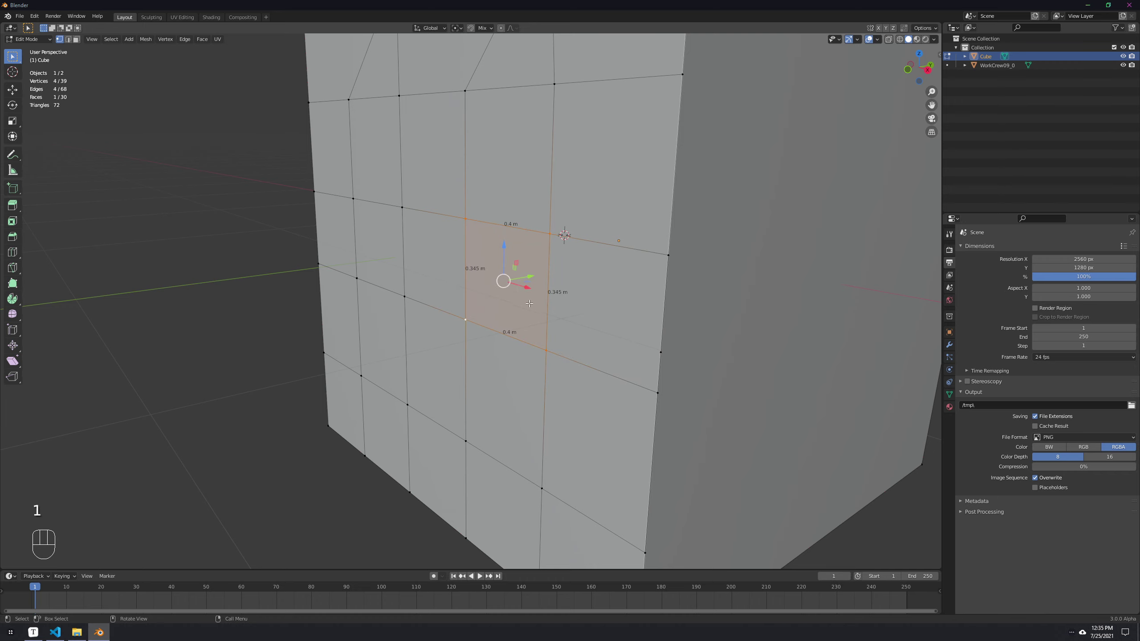
middle_click_drag(529, 304, 522, 274)
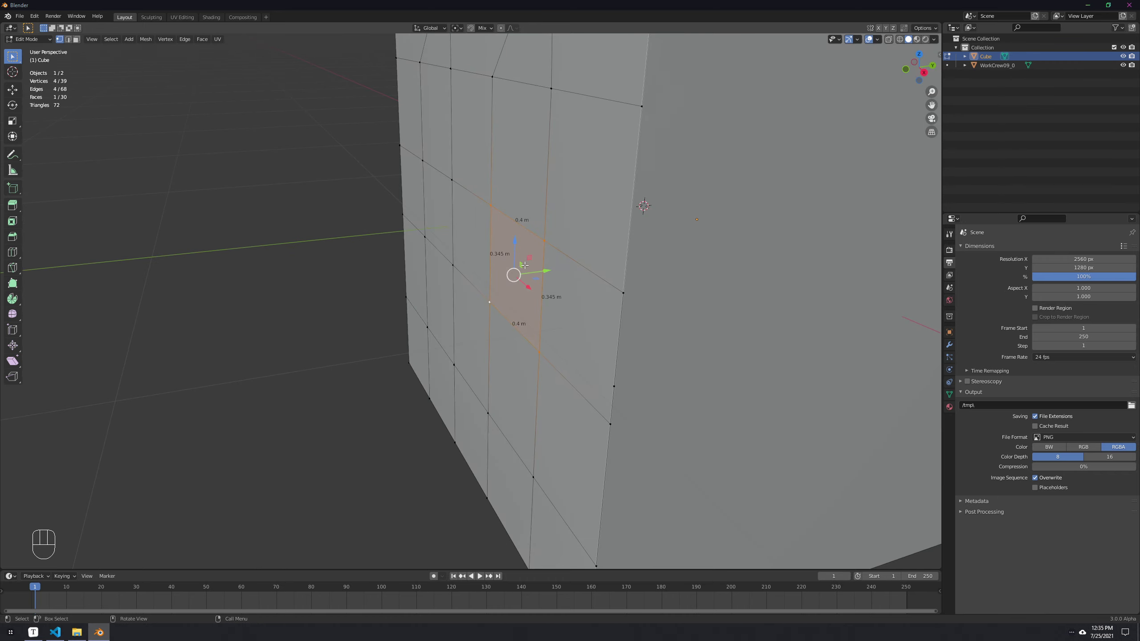
Step: Inspect the whole cube in Object Mode and return to Edit Mode
scroll(608, 304, "down", 3)
key("Tab")
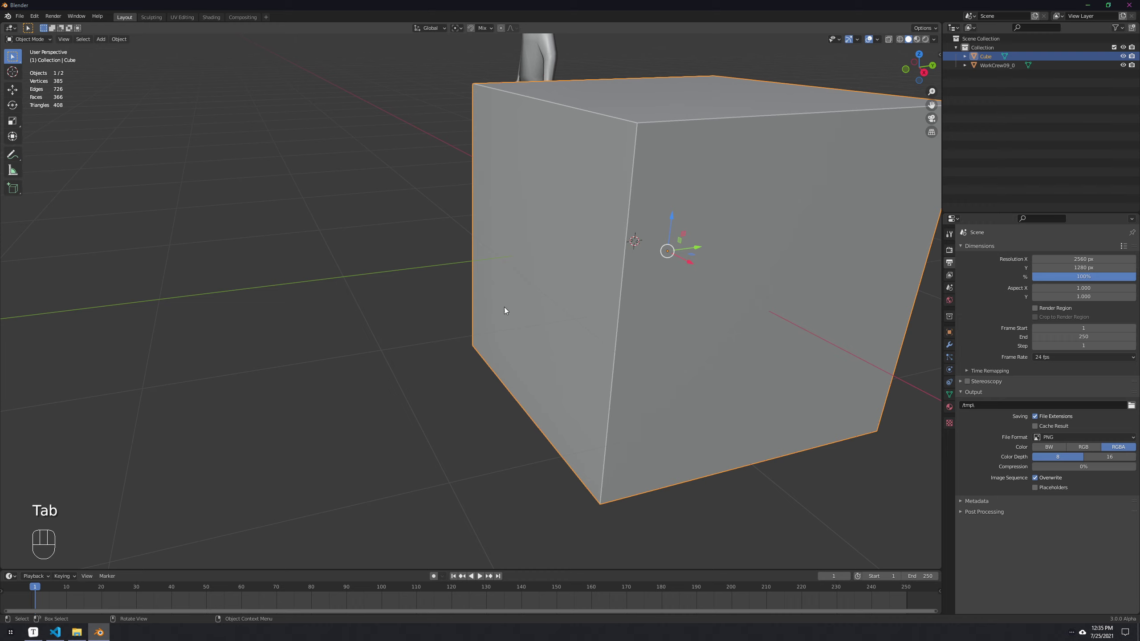
middle_click_drag(504, 307, 586, 300)
key("Tab")
key("Tab")
key("Tab")
Step: Examine the Intense Menu's Unwrap options: Unwrap, Project from View and SmartUV
key("d")
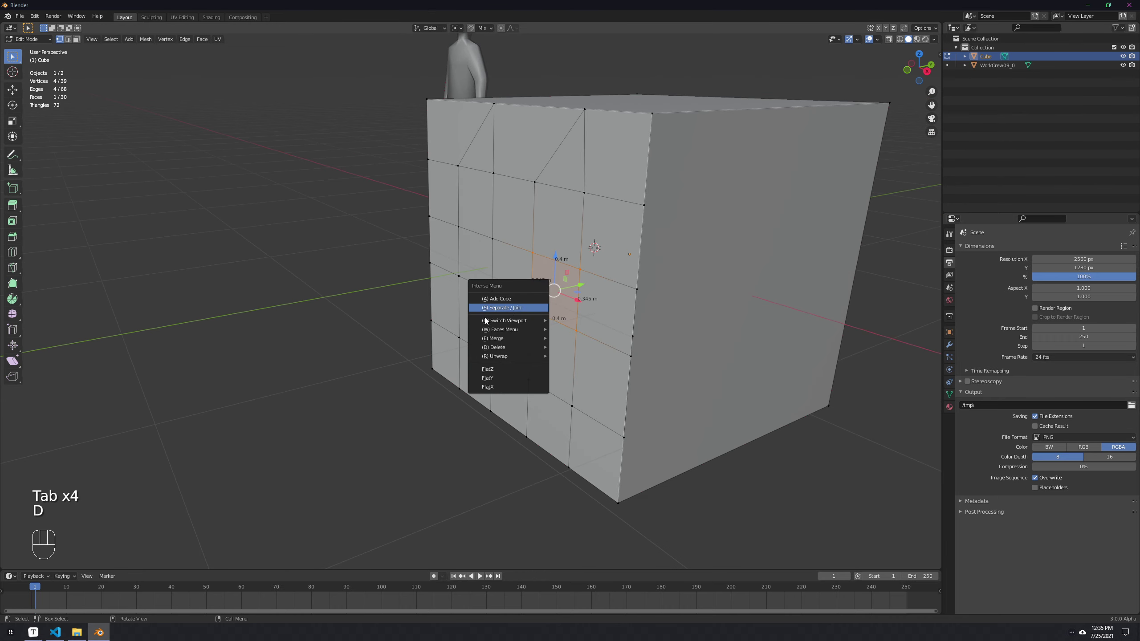
key("d")
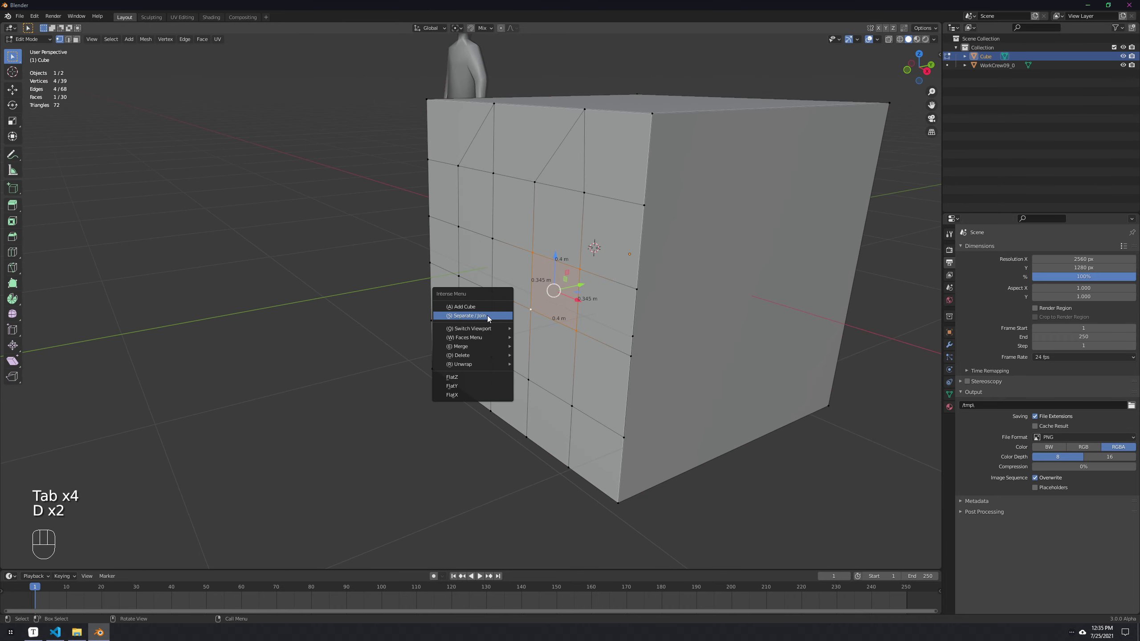
mouse_move(488, 364)
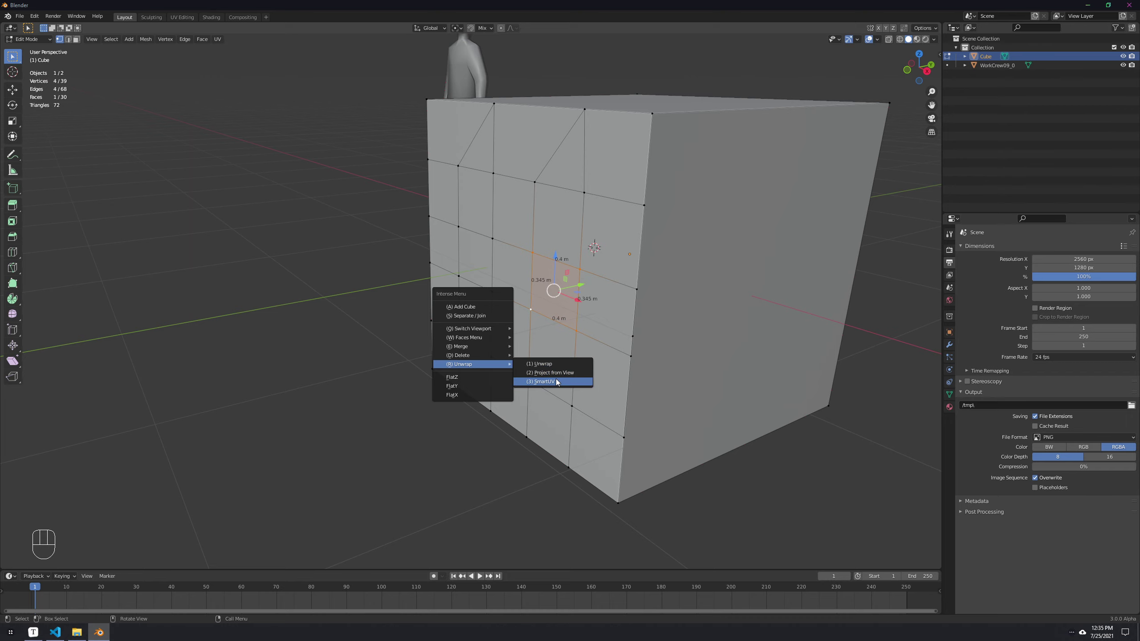
Step: Switch to the UV Editing workspace, select the whole cube mesh and unwrap it with the Intense Menu's SmartUV
left_click(182, 16)
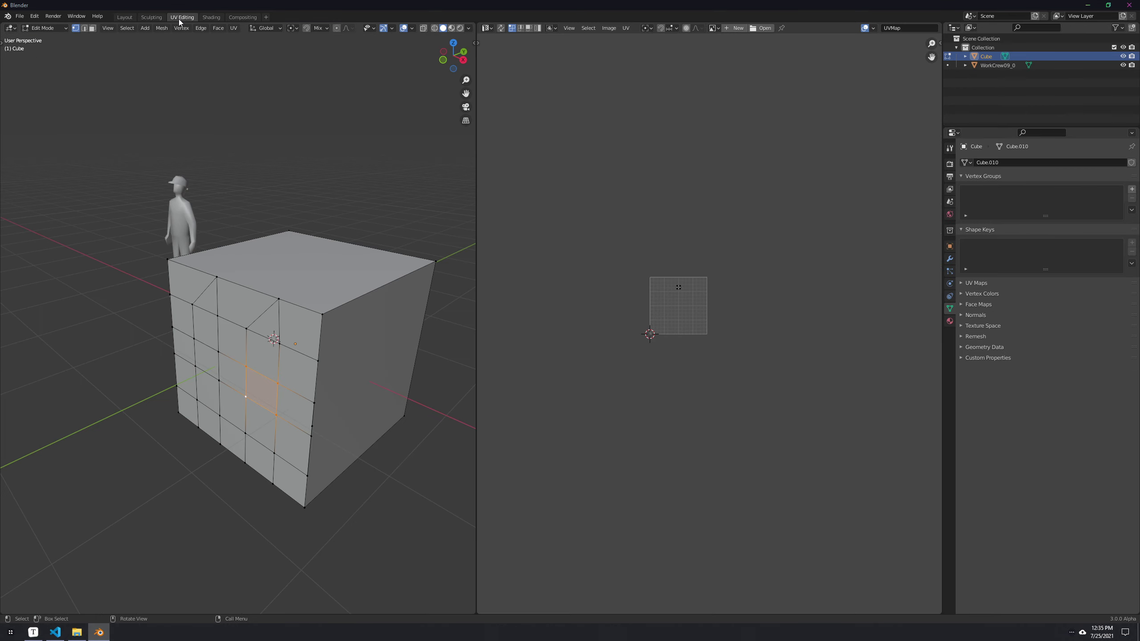
scroll(679, 308, "up", 4)
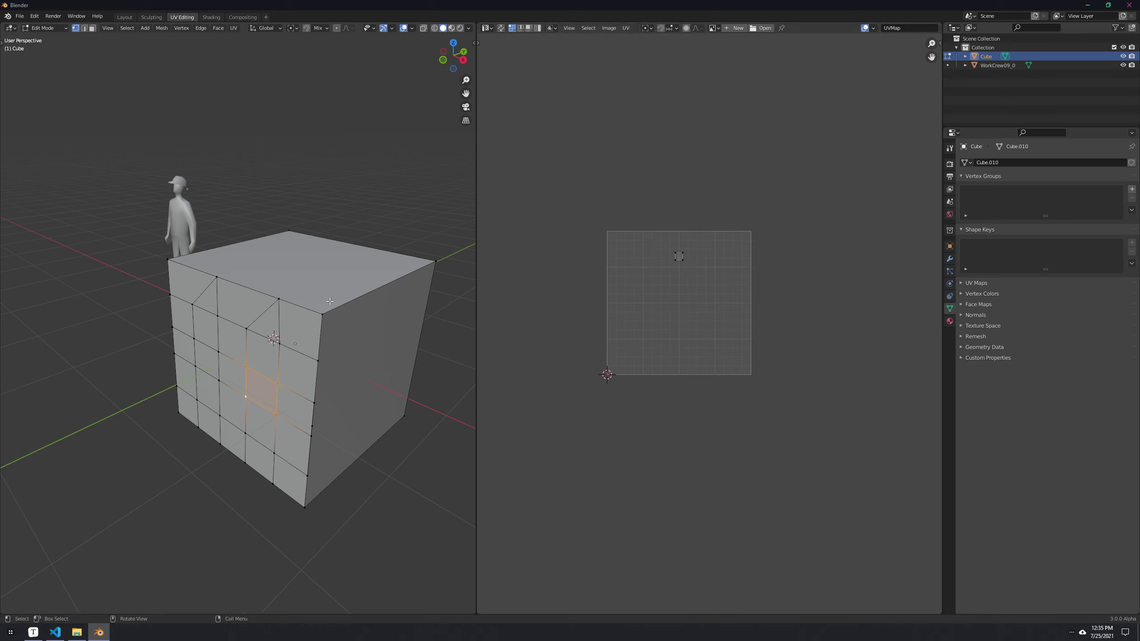
key("a")
right_click(341, 358)
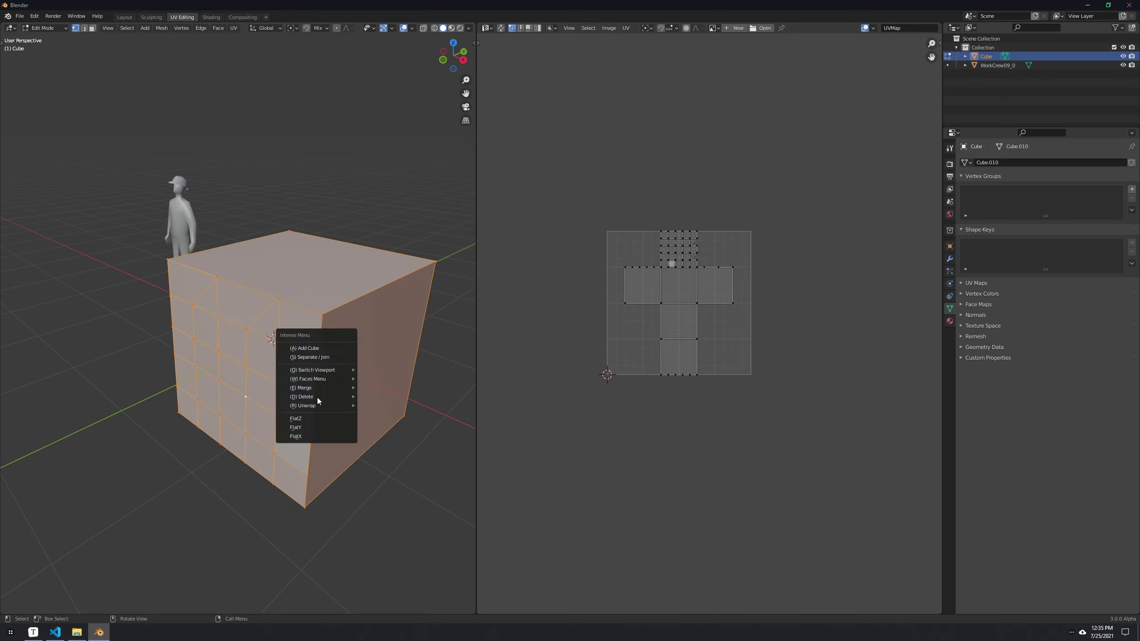
mouse_move(316, 407)
left_click(411, 423)
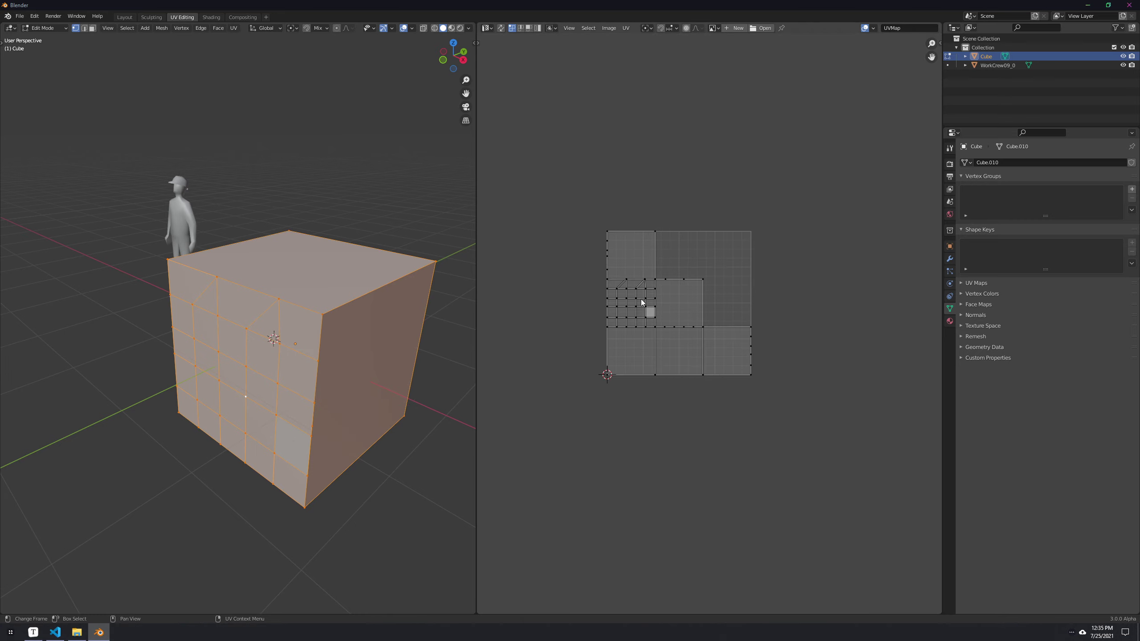
Step: Compare the Intense Menu's commands in the UV editor with those in the 3D viewport
scroll(641, 299, "up", 5)
scroll(664, 285, "down", 4)
right_click(655, 301)
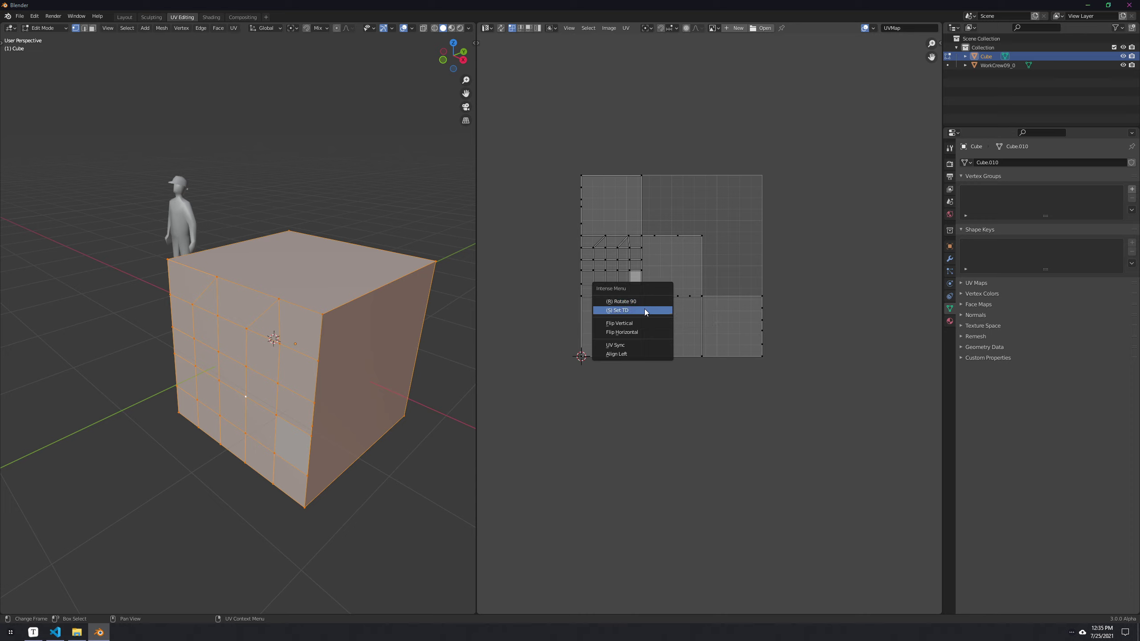
left_click(621, 301)
right_click(265, 276)
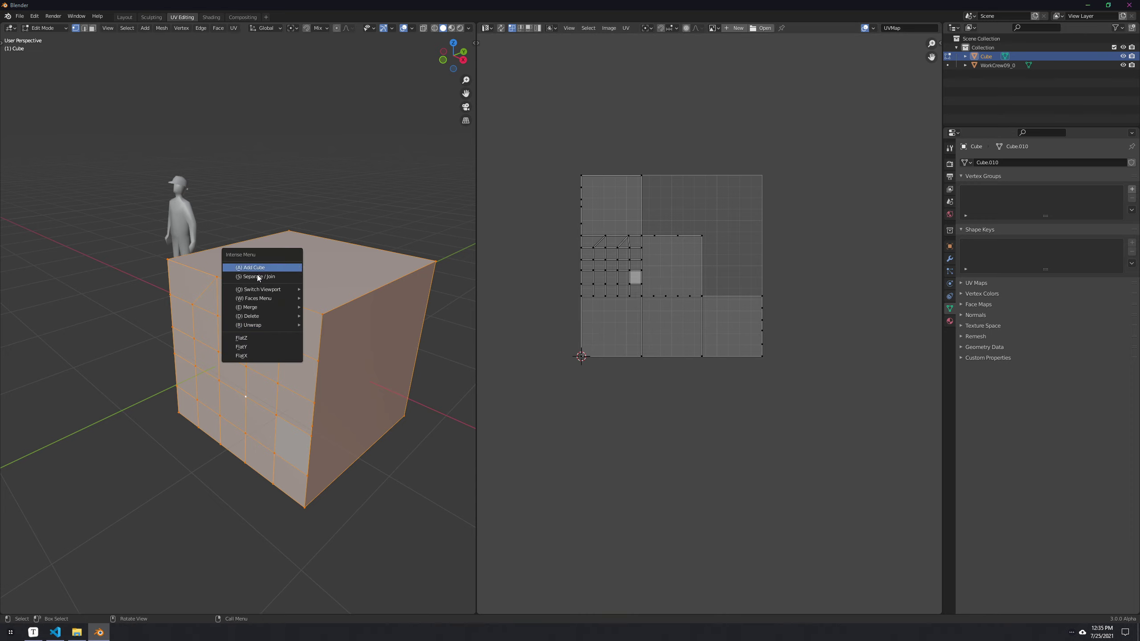
key("q")
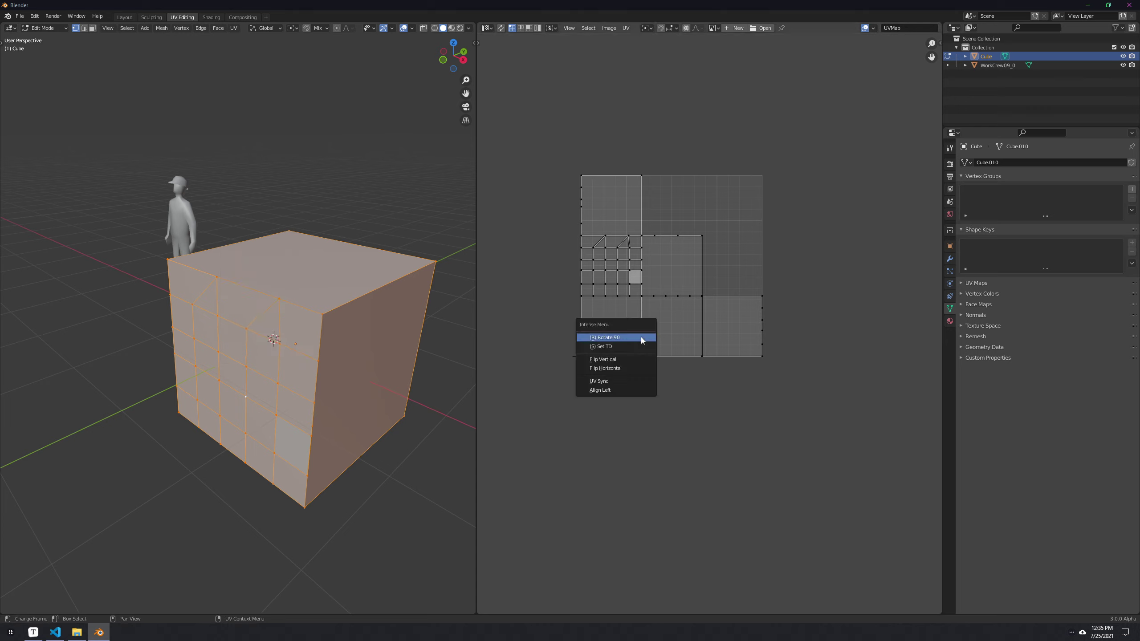
Step: Turn on UV Sync and select a single face of the subdivided side in the UV editor
left_click(610, 389)
left_click(622, 255)
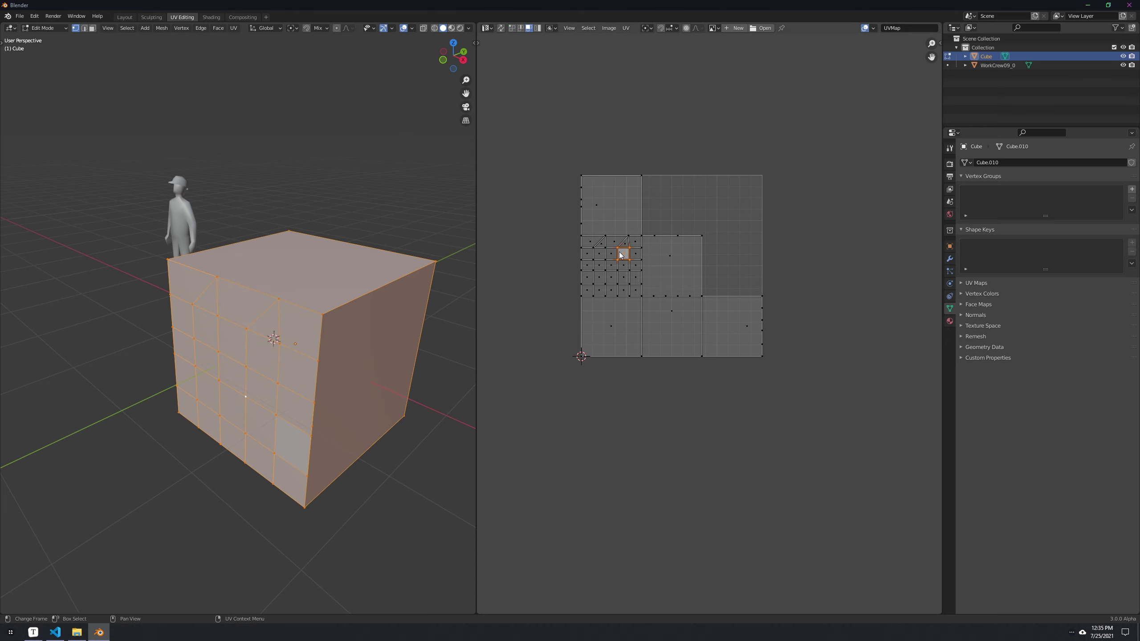
left_click(500, 28)
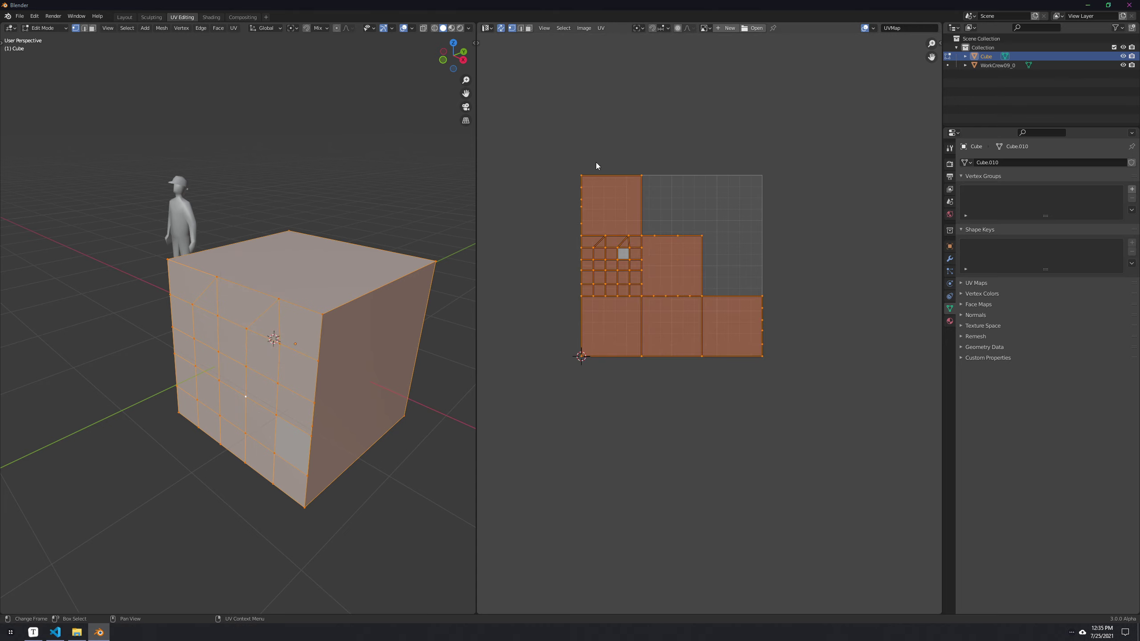
left_click(623, 289)
left_click(265, 358)
middle_click_drag(268, 358, 316, 335)
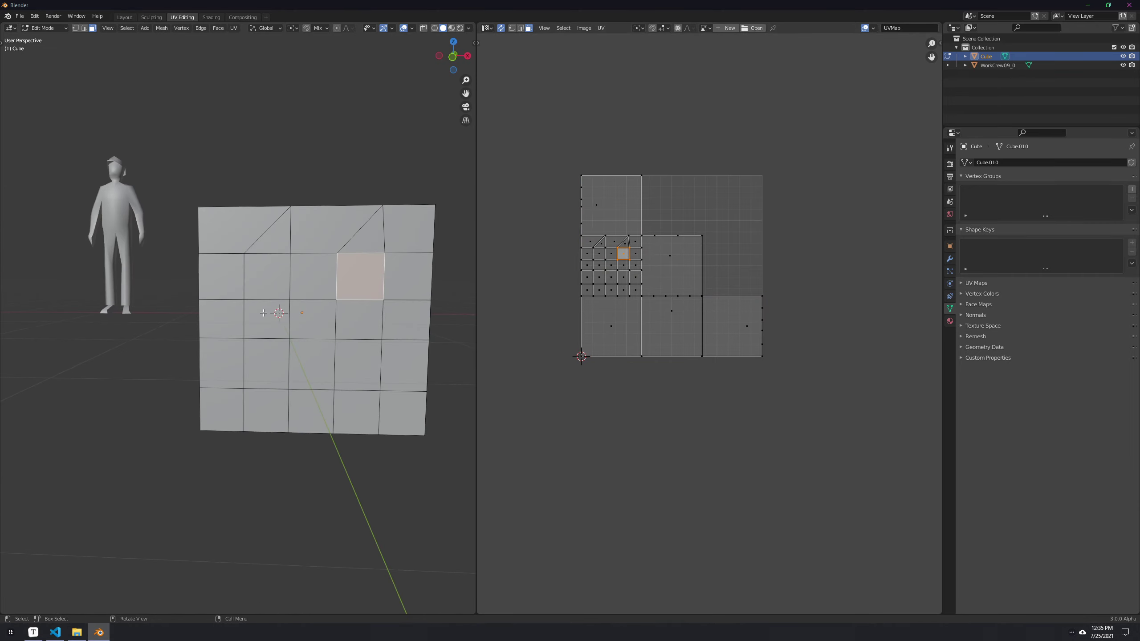
Step: Select several faces on the cube's subdivided side in the 3D viewport to check the matching UV selection, then clear it
left_click(270, 319)
left_click(313, 318, "shift")
left_click(312, 364, "shift")
left_click(267, 364, "shift")
left_click(356, 411, "shift")
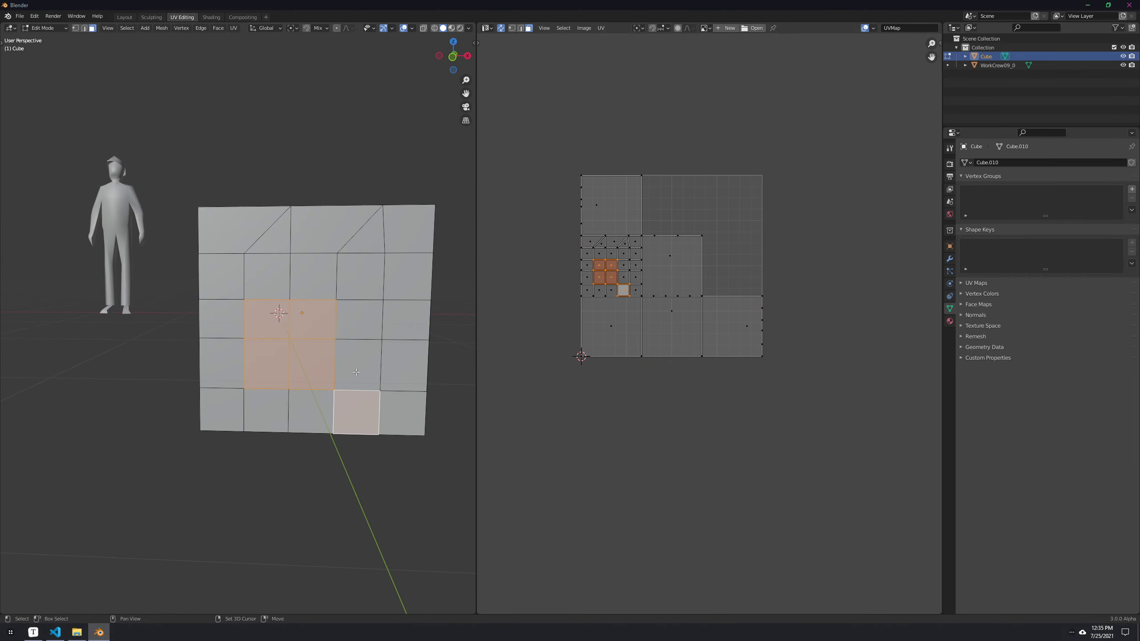
left_click(357, 364, "shift")
left_click(404, 366, "shift")
left_click(339, 185)
Step: Select the lower four rows of the subdivided side's UV faces and move the block above the UV square
left_click_drag(578, 246, 642, 298)
left_click(577, 252)
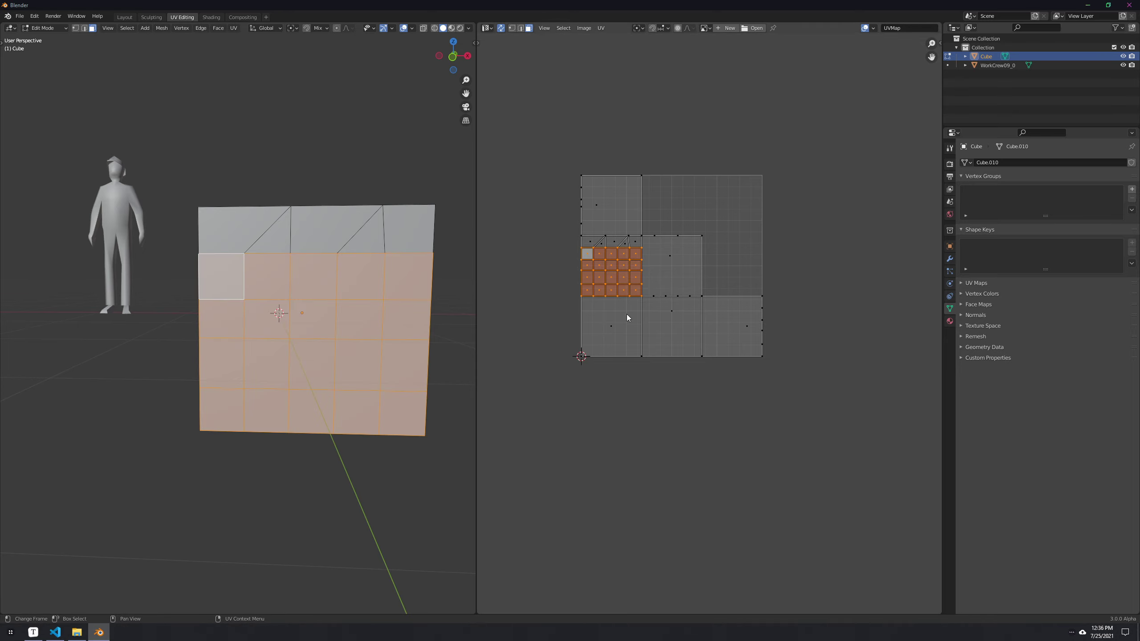
key("g")
left_click(732, 169)
middle_click_drag(732, 169, 641, 230)
Step: Scatter individual UV faces of the moved block around the space above the UV square
left_click(603, 172)
key("g")
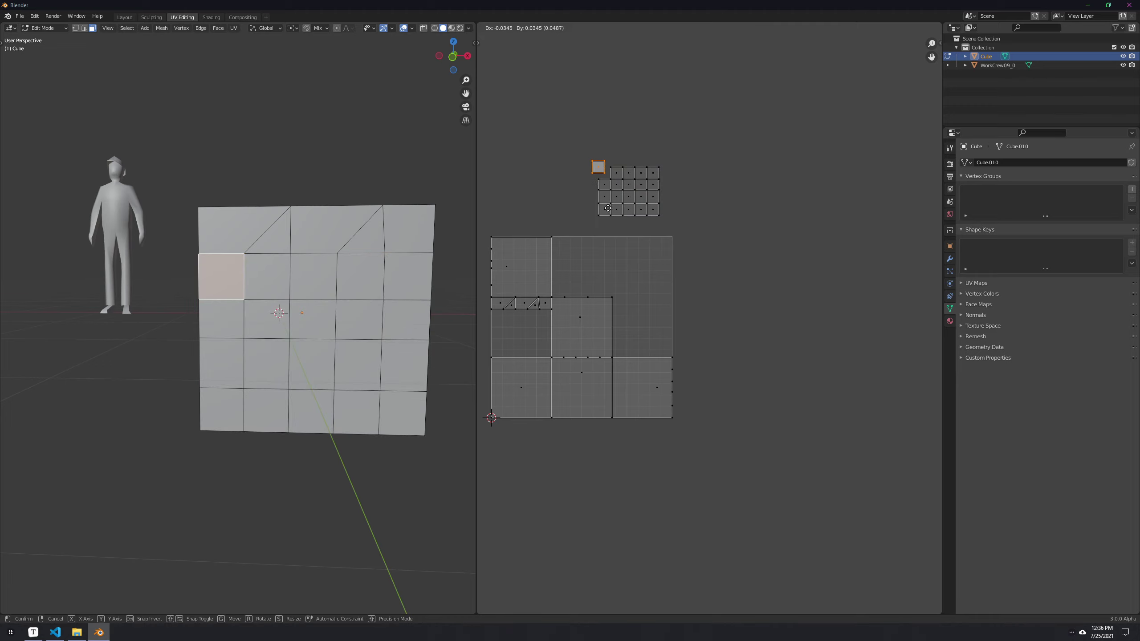
left_click(582, 143)
left_click(631, 182)
left_click_drag(636, 176, 585, 173)
left_click(642, 183)
left_click_drag(640, 209, 689, 225)
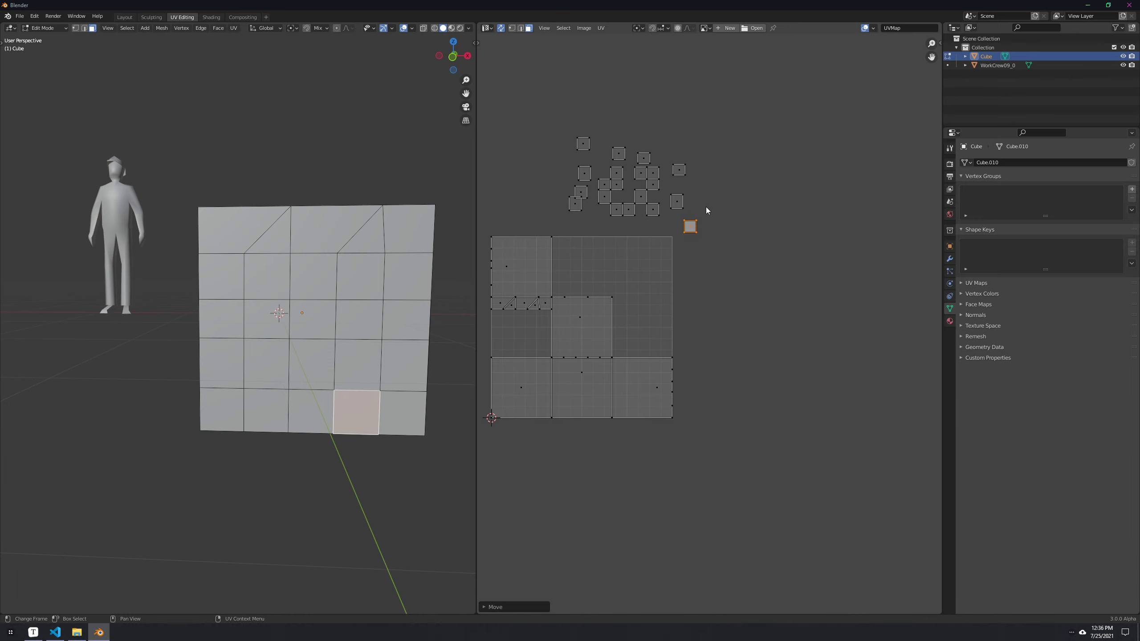
Step: Select all the scattered UV faces and try the Intense Menu's UV Sync on them
left_click_drag(504, 126, 785, 271)
left_click(544, 131)
left_click_drag(532, 119, 738, 229)
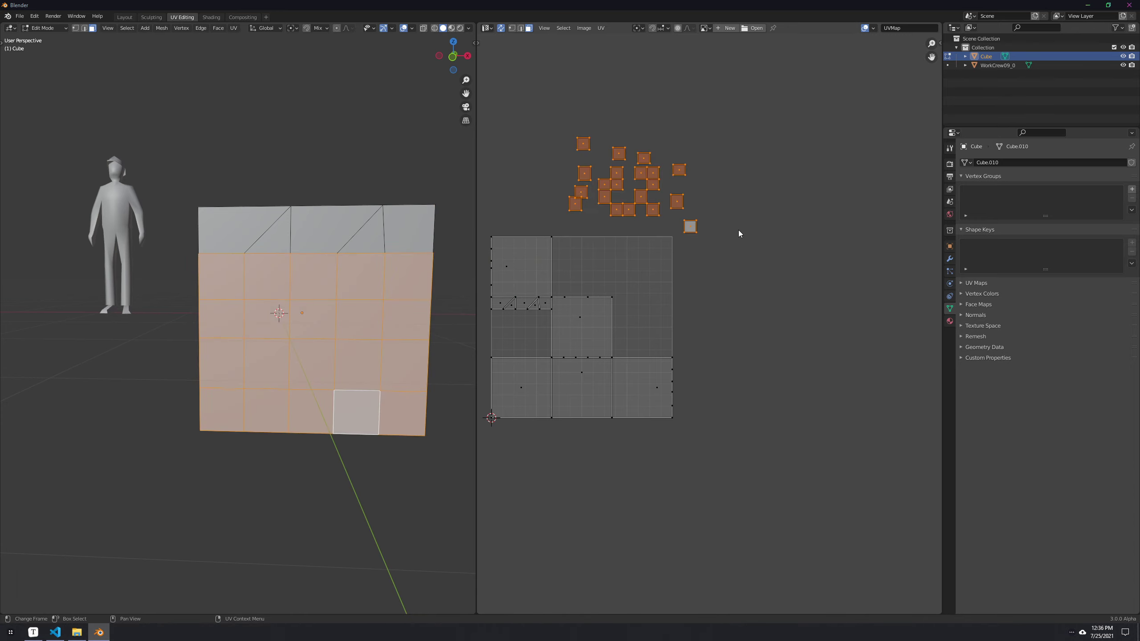
key("q")
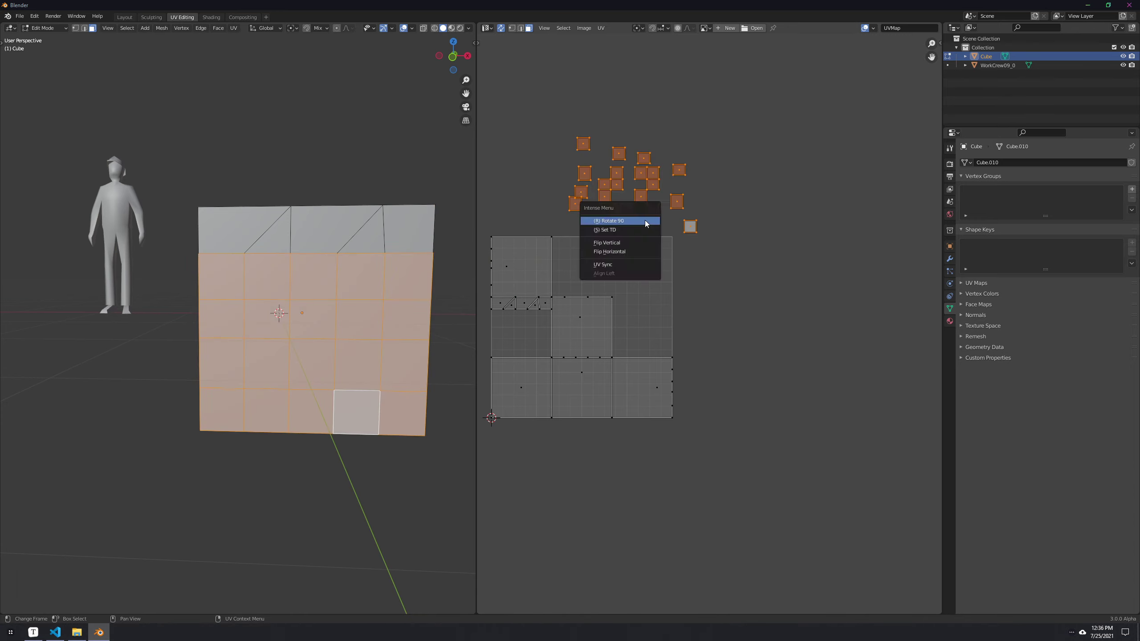
left_click(614, 265)
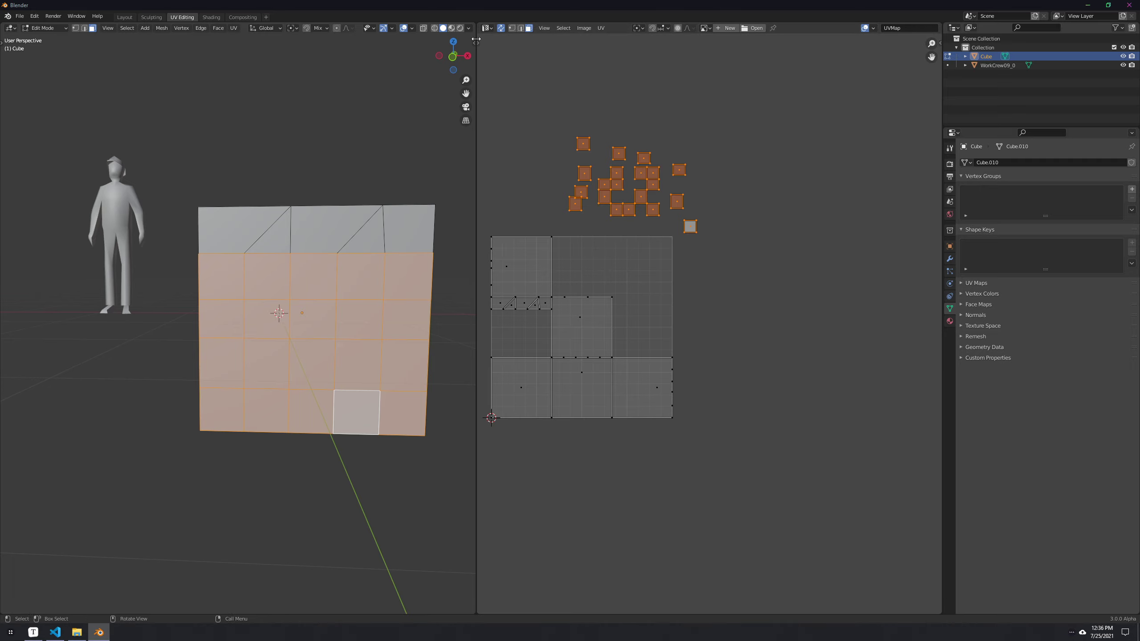
Step: Turn off UV Sync and align the scattered UV faces with the Intense Menu's Align Left
right_click(663, 239)
left_click(635, 279)
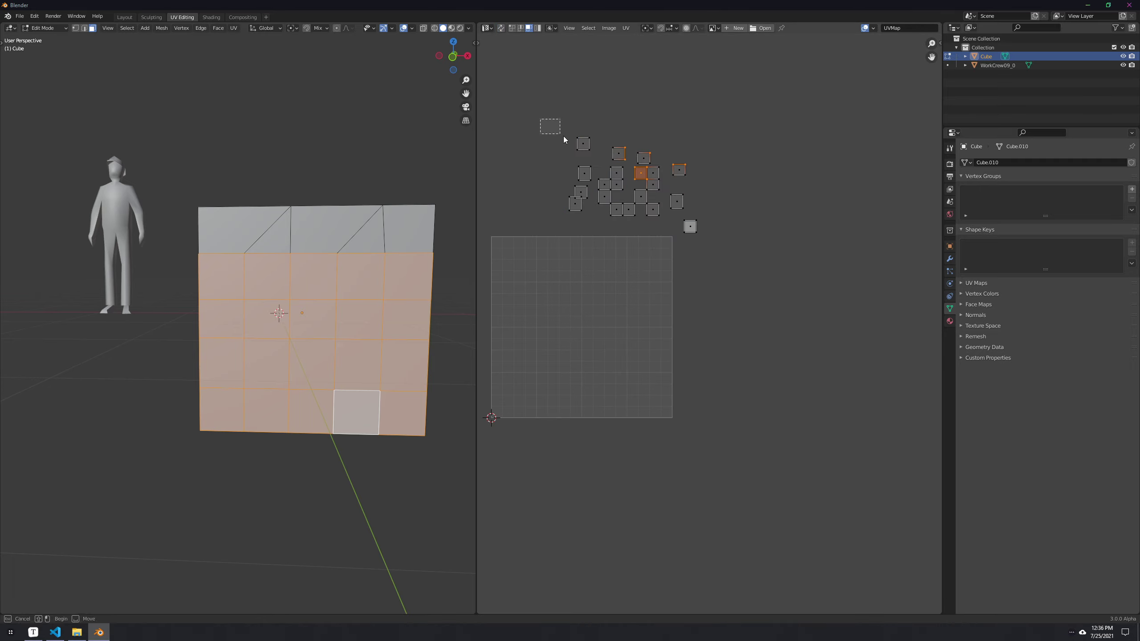
right_click(746, 273)
left_click(734, 280)
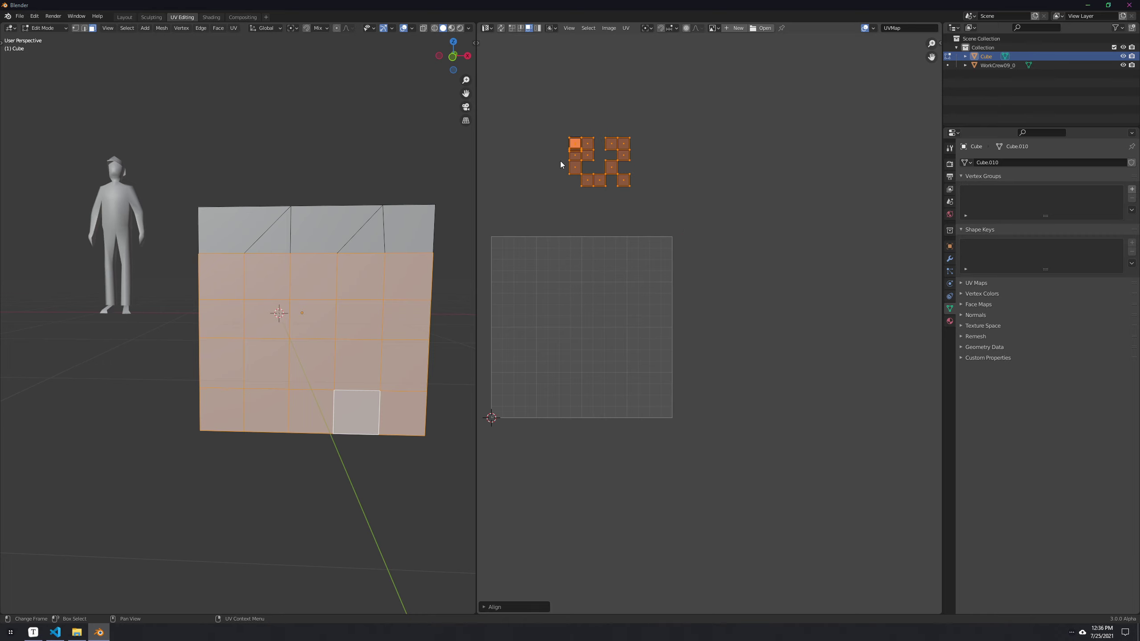
Step: Turn UV Sync back on and move the aligned UV faces into the empty upper-right area of the UV square
left_click(501, 29)
left_click_drag(556, 130, 639, 184)
key("g")
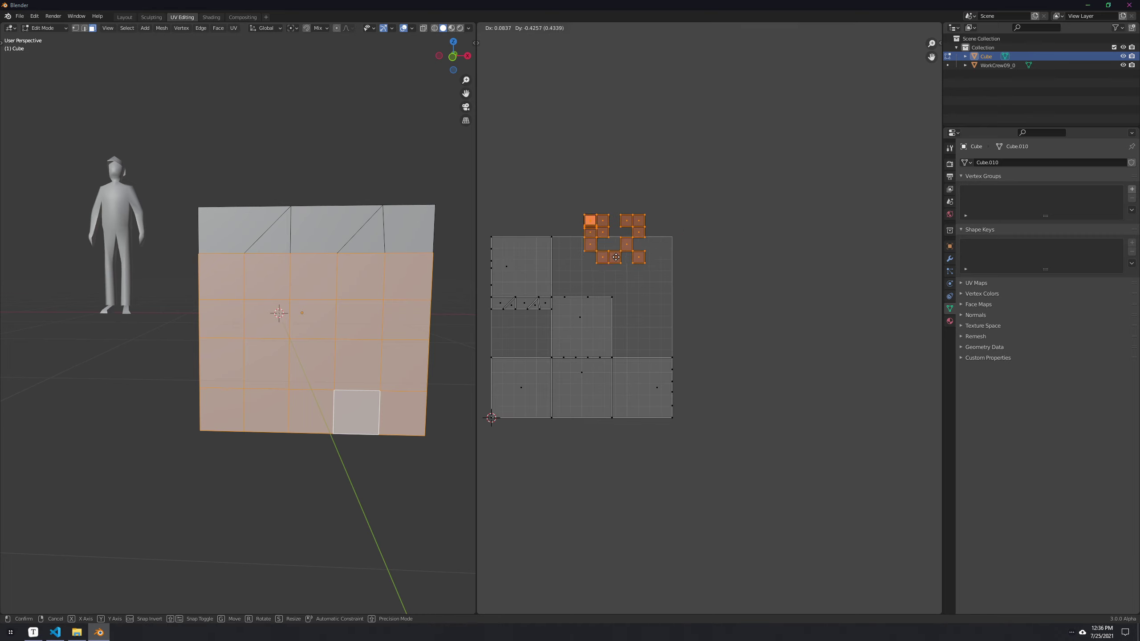
left_click(641, 282)
Step: Examine the overlapping UV faces stacked in the aligned group and reselect the whole group
scroll(617, 252, "up", 9)
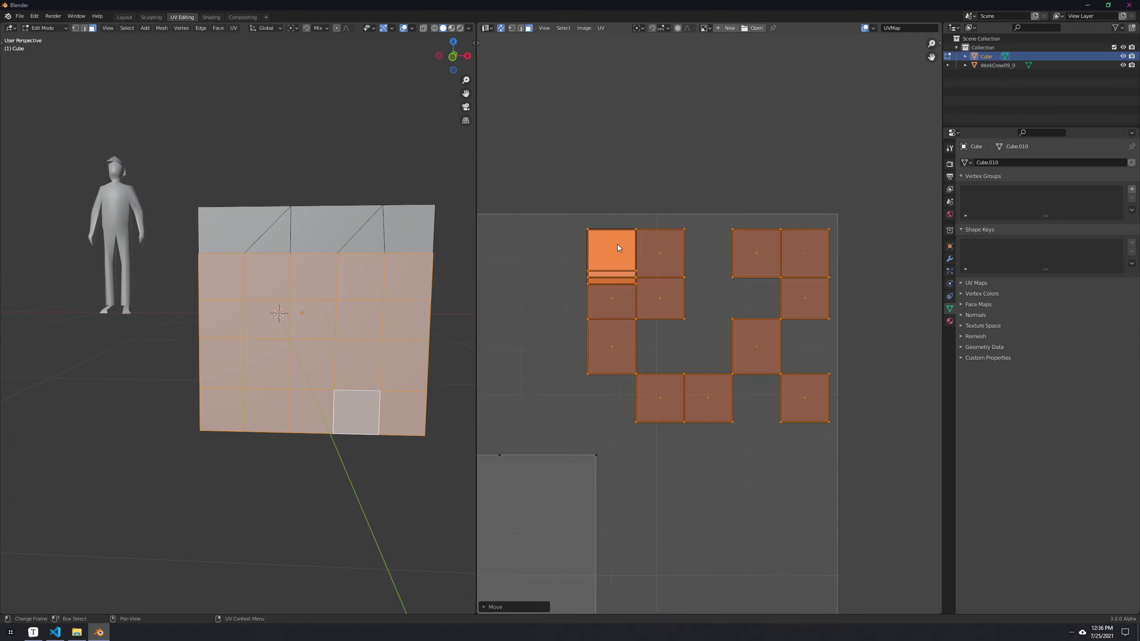
left_click(647, 298)
scroll(665, 315, "down", 7)
key("g")
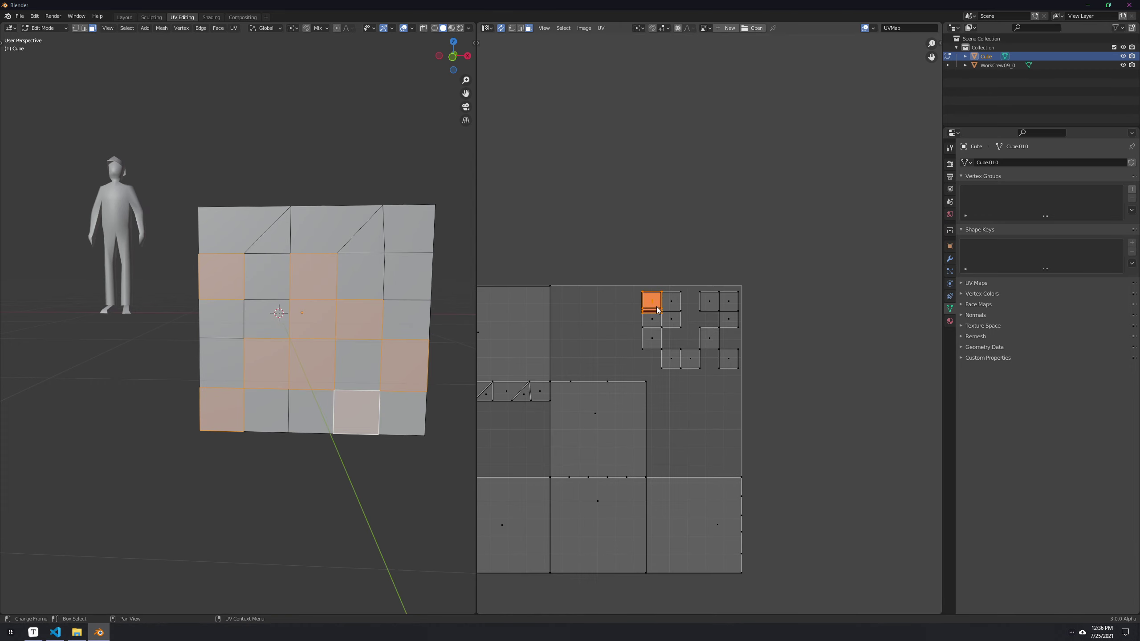
left_click(659, 291)
left_click_drag(615, 267, 780, 385)
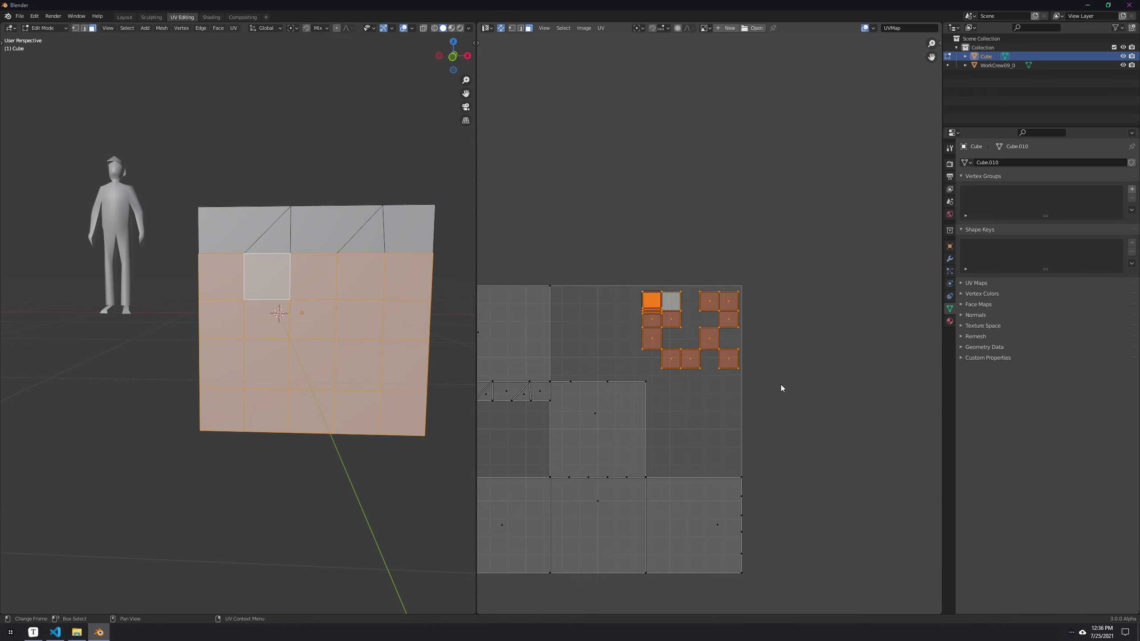
left_click(749, 318)
left_click_drag(604, 267, 799, 380)
Step: Open the Texel Density Checker in the UV editor and set its Set TD value to 1 px/cm
key("n")
left_click(935, 148)
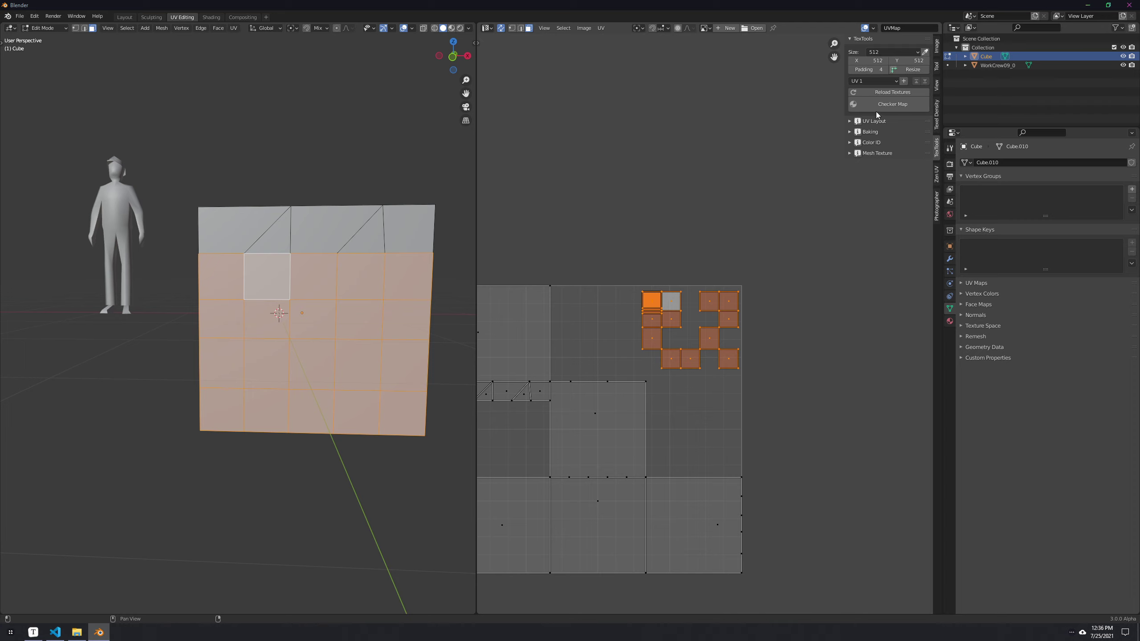
left_click(936, 129)
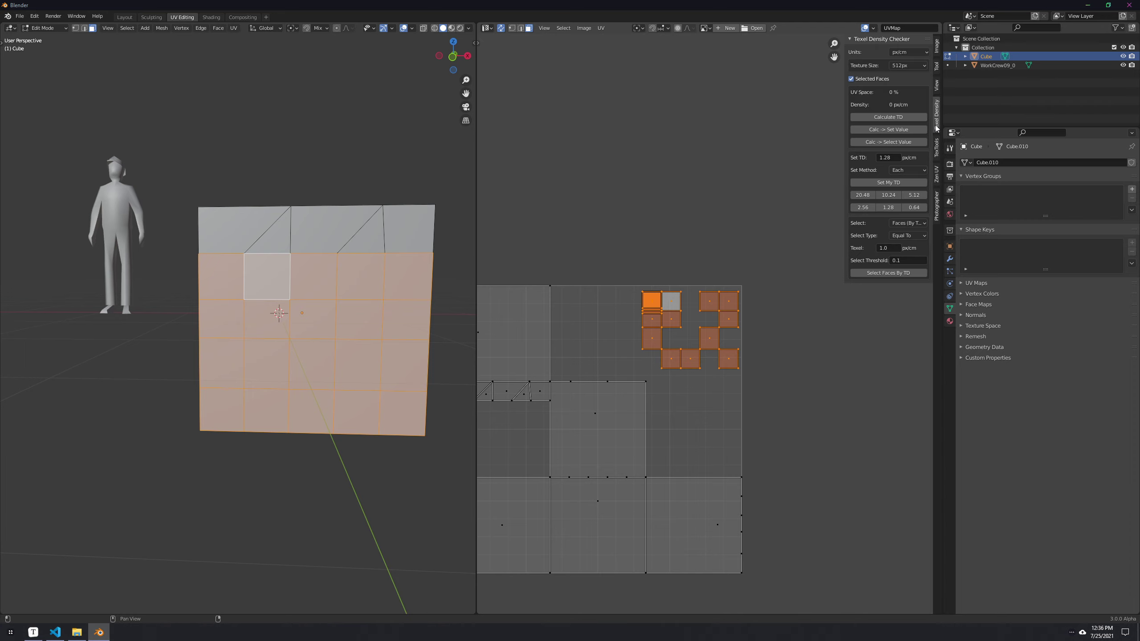
left_click(895, 158)
type("1")
key("Return")
Step: Select the large lower-right UV face and apply the Intense Menu's Set TD to it
left_click(667, 386)
left_click(705, 517)
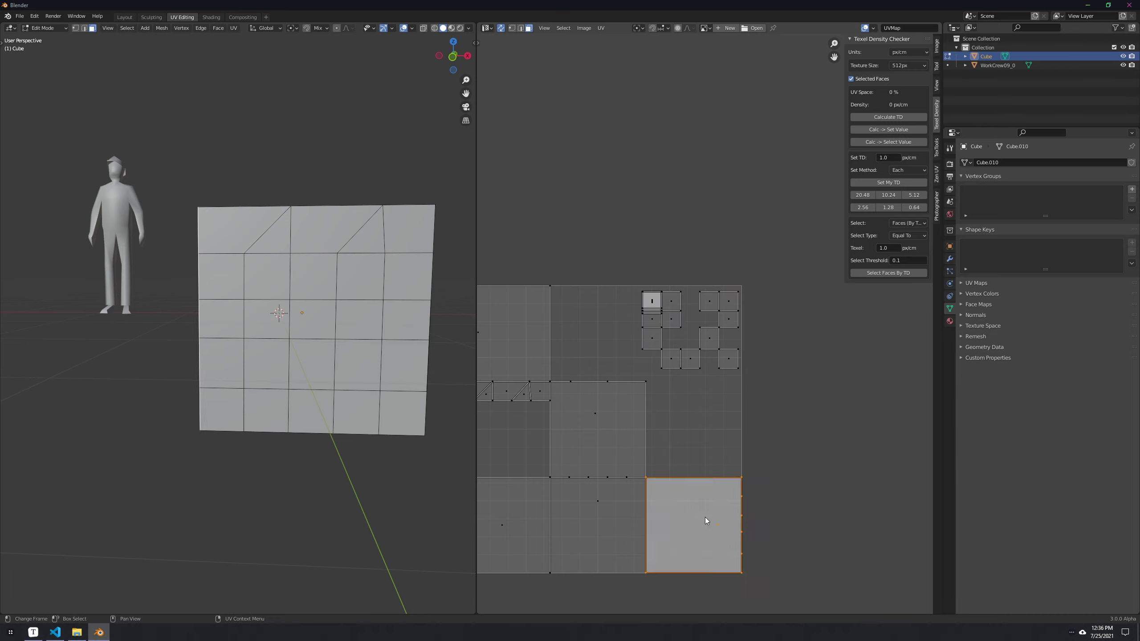
key("q")
left_click(710, 344)
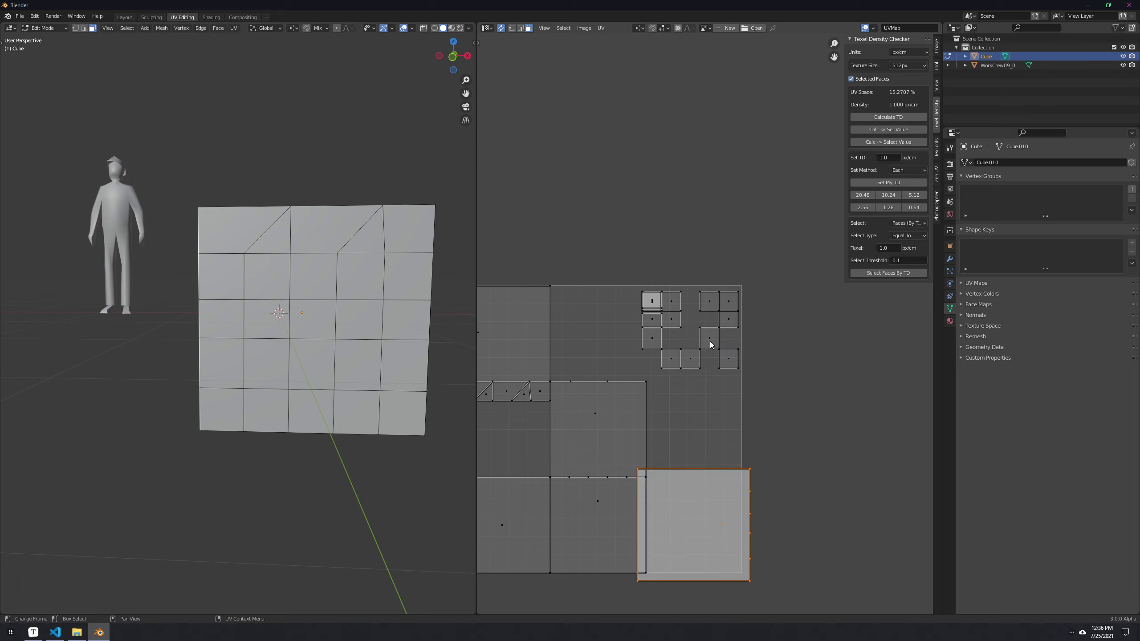
Step: Apply Set TD to one small UV face of the aligned group and move it into the empty space beside the group
left_click(709, 338)
key("w")
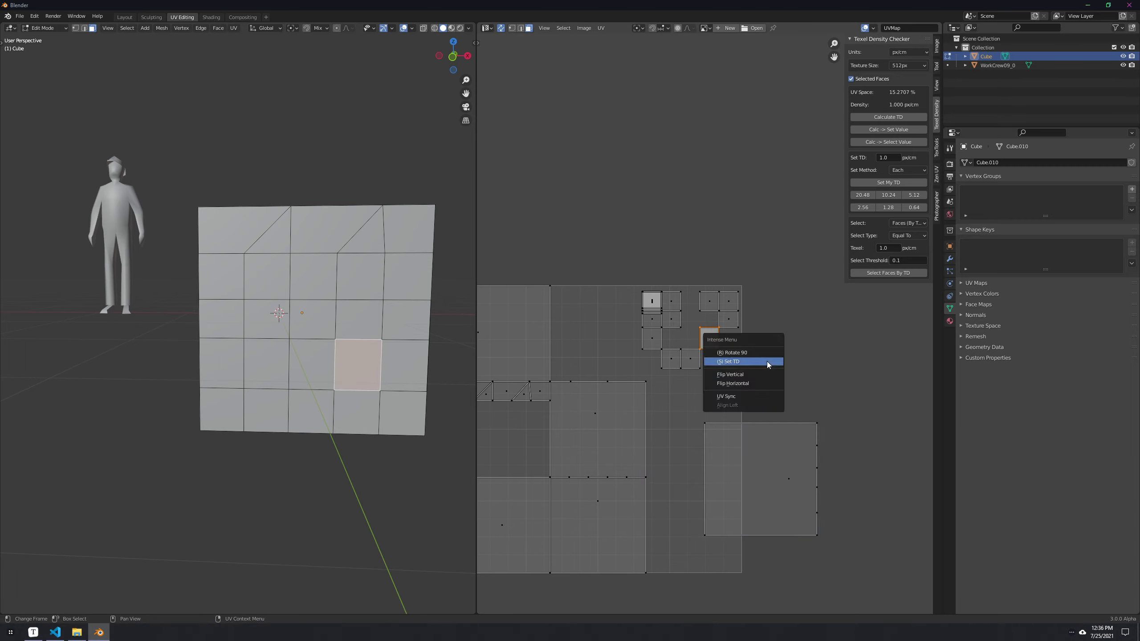
left_click(757, 364)
key("g")
left_click(621, 346)
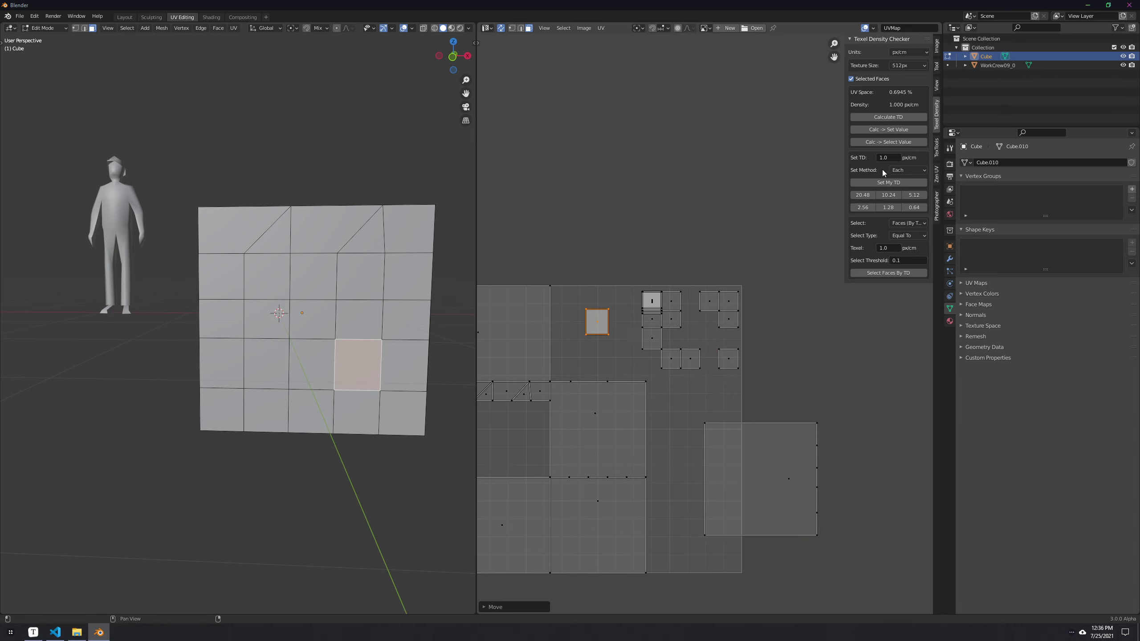
Step: Apply the Intense Menu's Set TD again to the small UV face moved beside the aligned group
key("w")
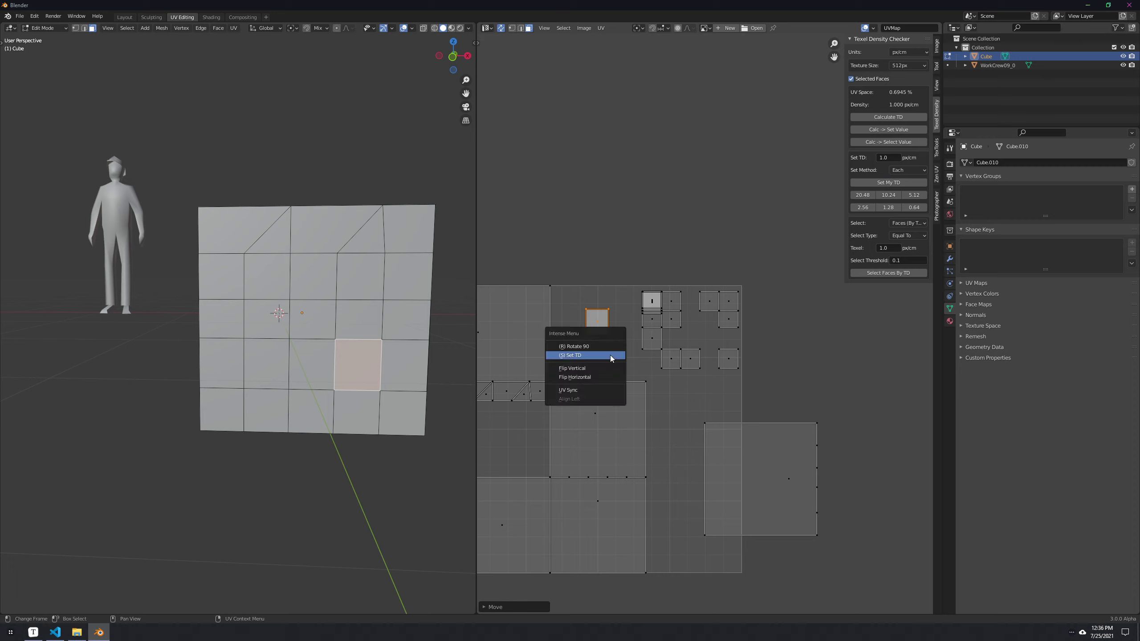
left_click(611, 356)
key("w")
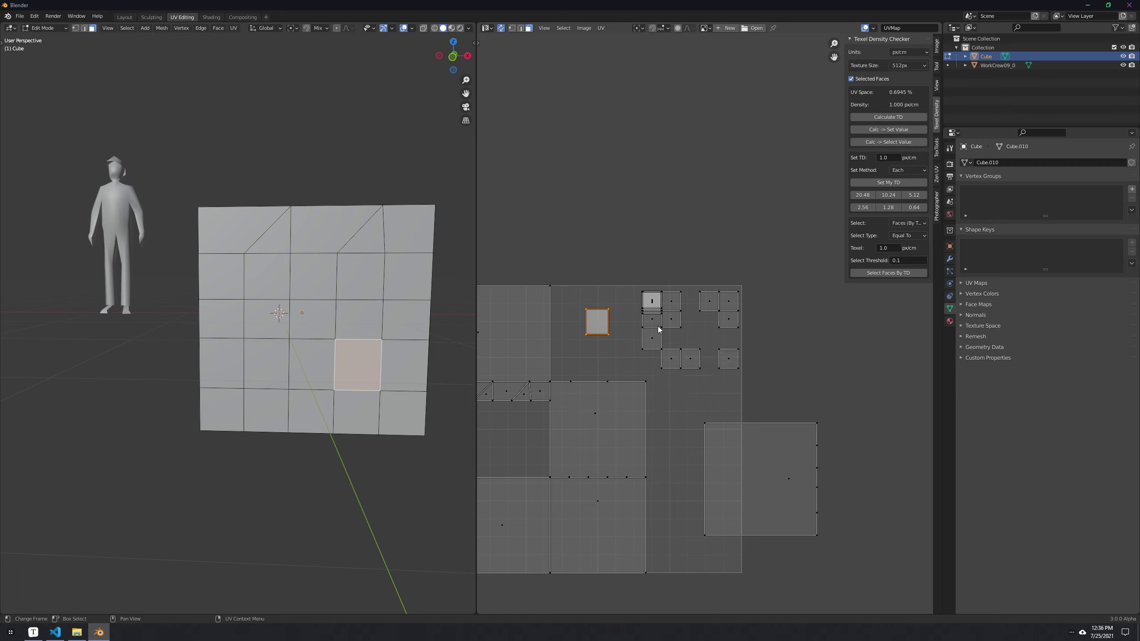
Step: Select the trapezoid UV face in the strip of small faces and move it into the empty space above the UV layout
scroll(595, 451, "down", 2)
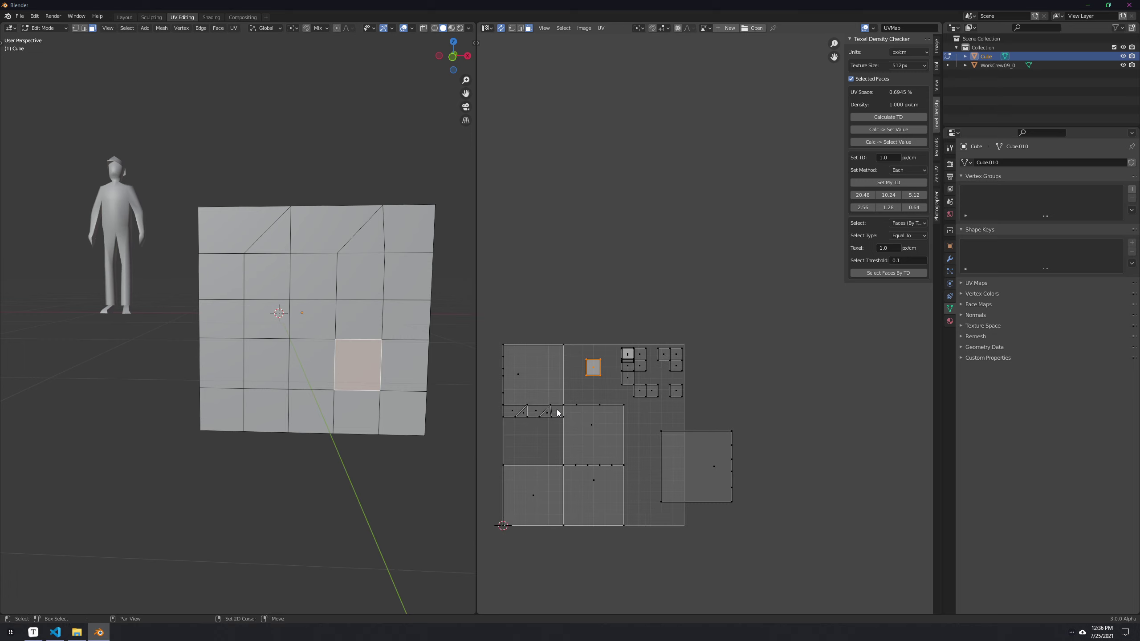
left_click(533, 416)
key("g")
left_click(657, 326)
Step: Rotate the trapezoid UV face with the Intense Menu's Rotate 90 and once more with the regular Rotate command at 90°
scroll(656, 328, "up", 5)
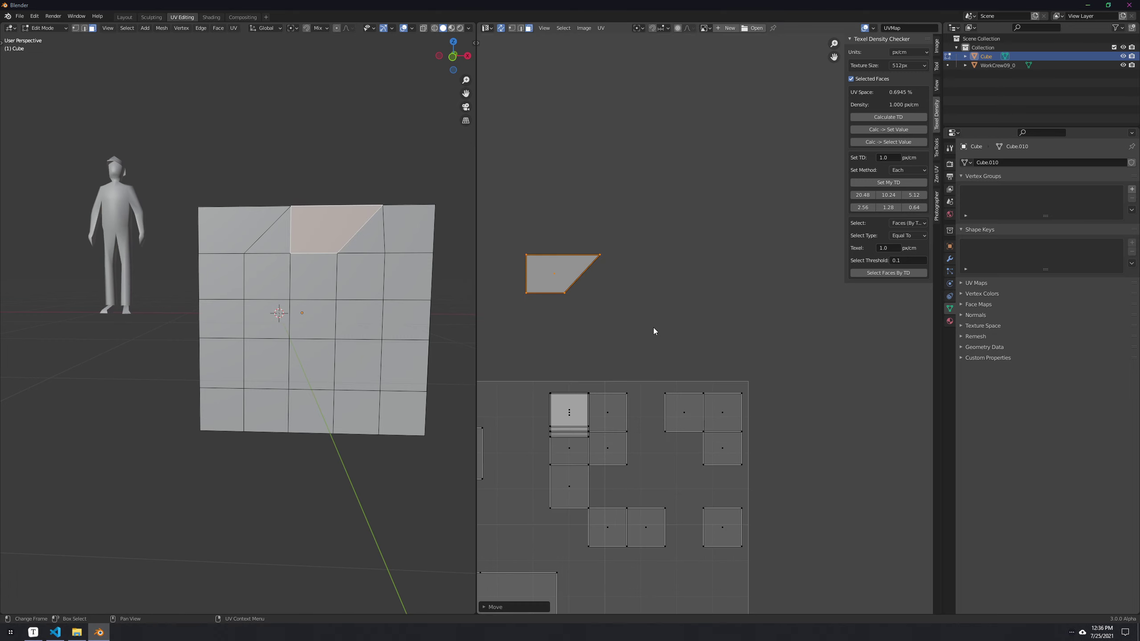
right_click(654, 328)
left_click(630, 318)
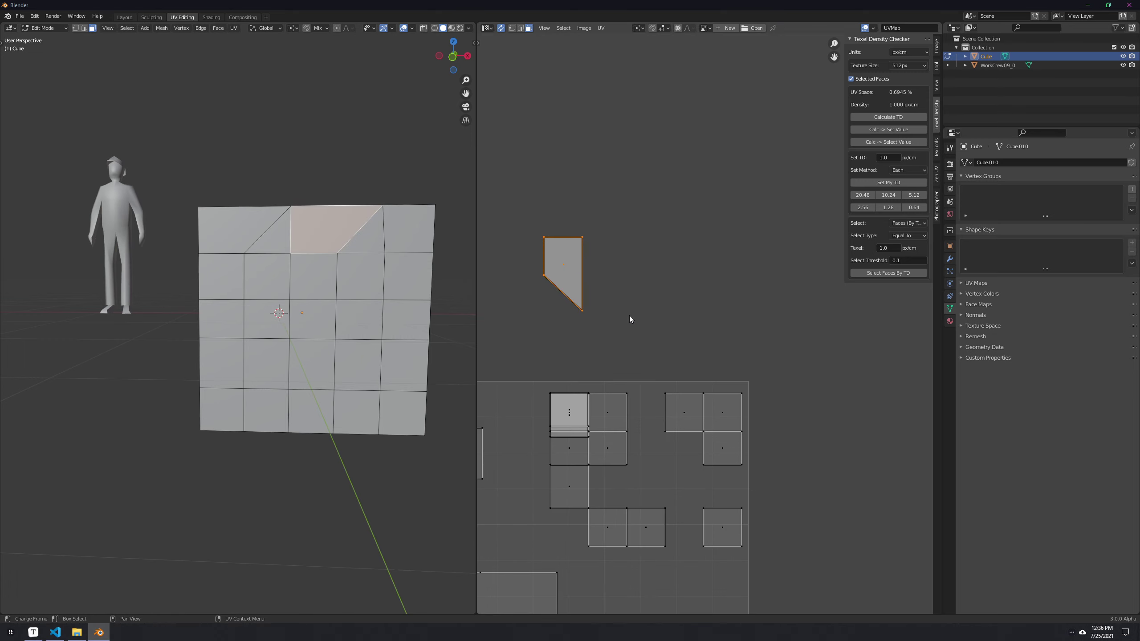
type("r90")
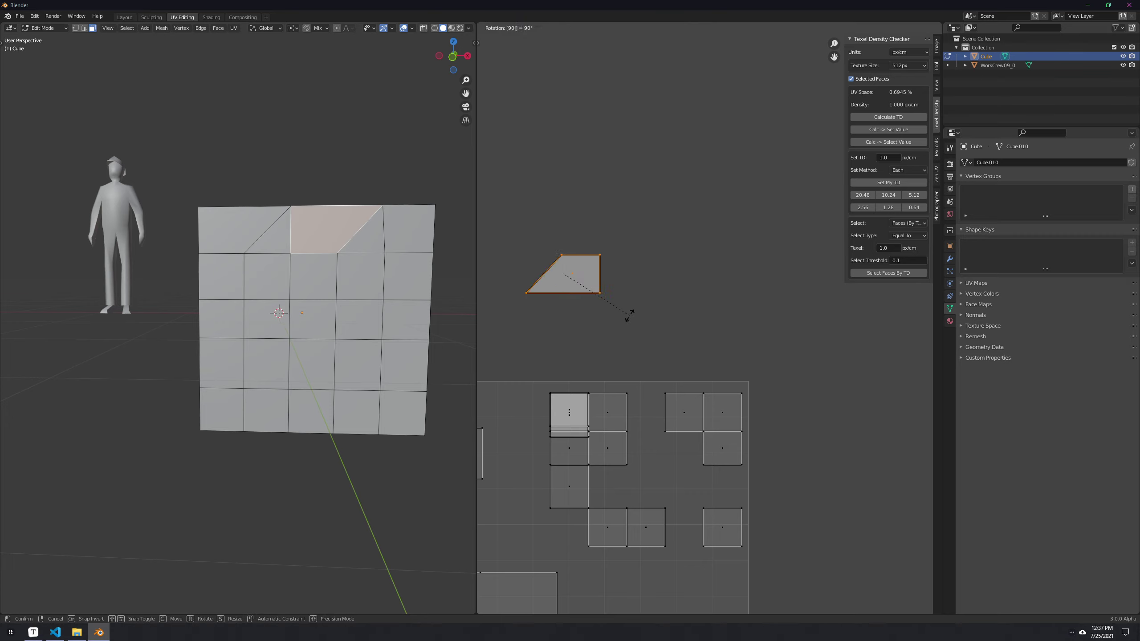
key("Return")
Step: Turn the trapezoid UV face repeatedly in 90° increments using the Intense Menu's Rotate 90
key("w")
key("r")
key("w")
key("r")
key("w")
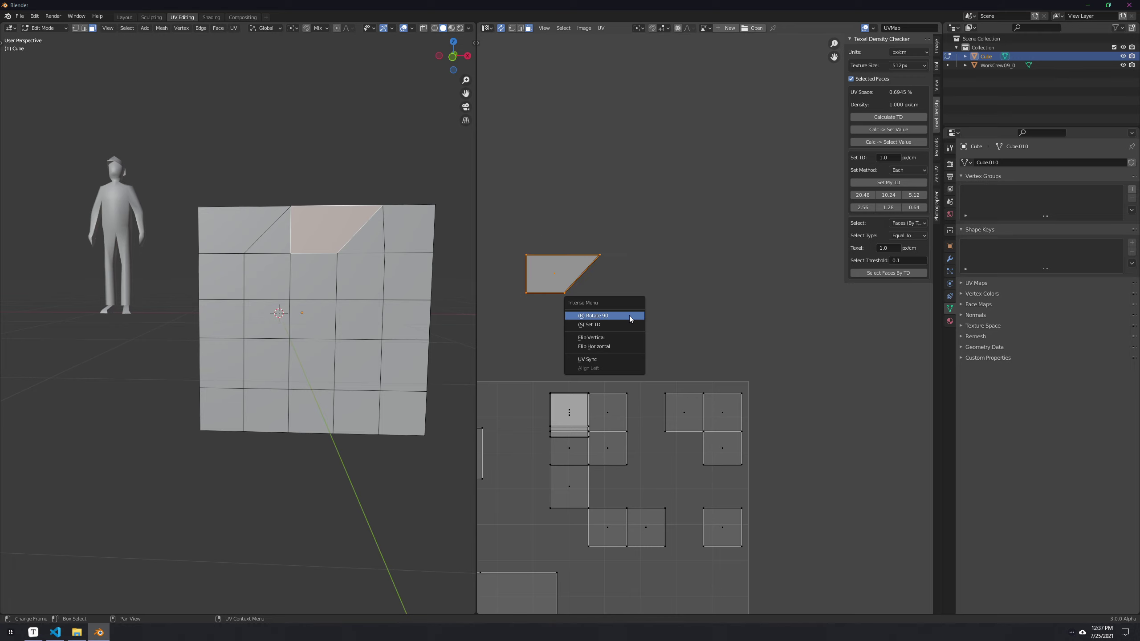
left_click(629, 315)
right_click(628, 315)
left_click(628, 315)
Step: Review the Intense Menu's UV commands and select the small UV face in the layout's upper-right corner
right_click(609, 345)
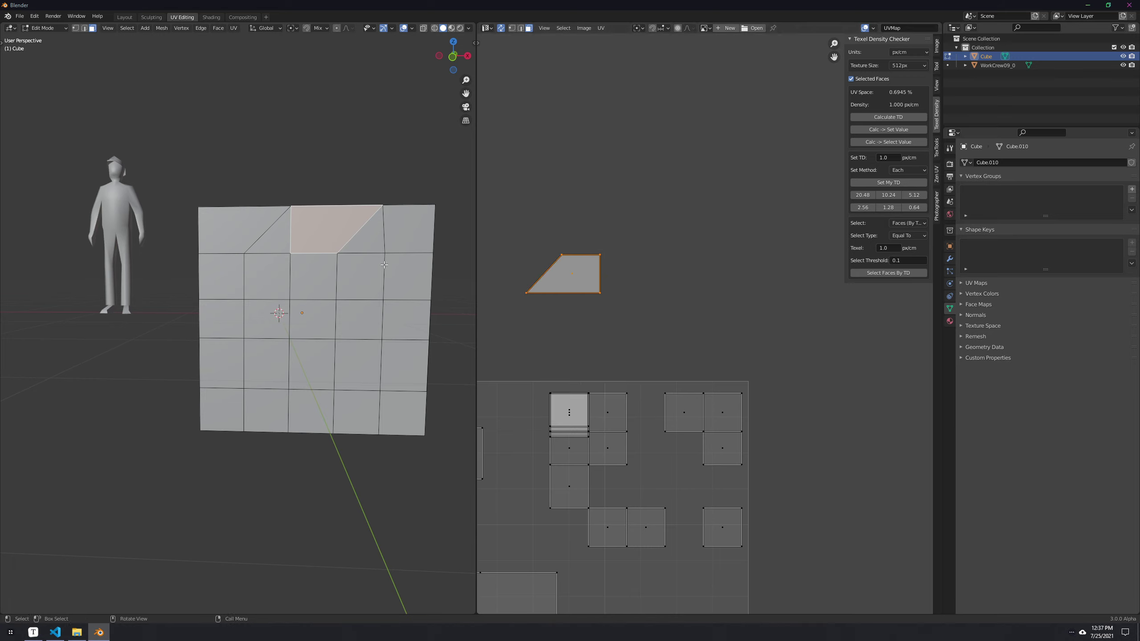
right_click(595, 362)
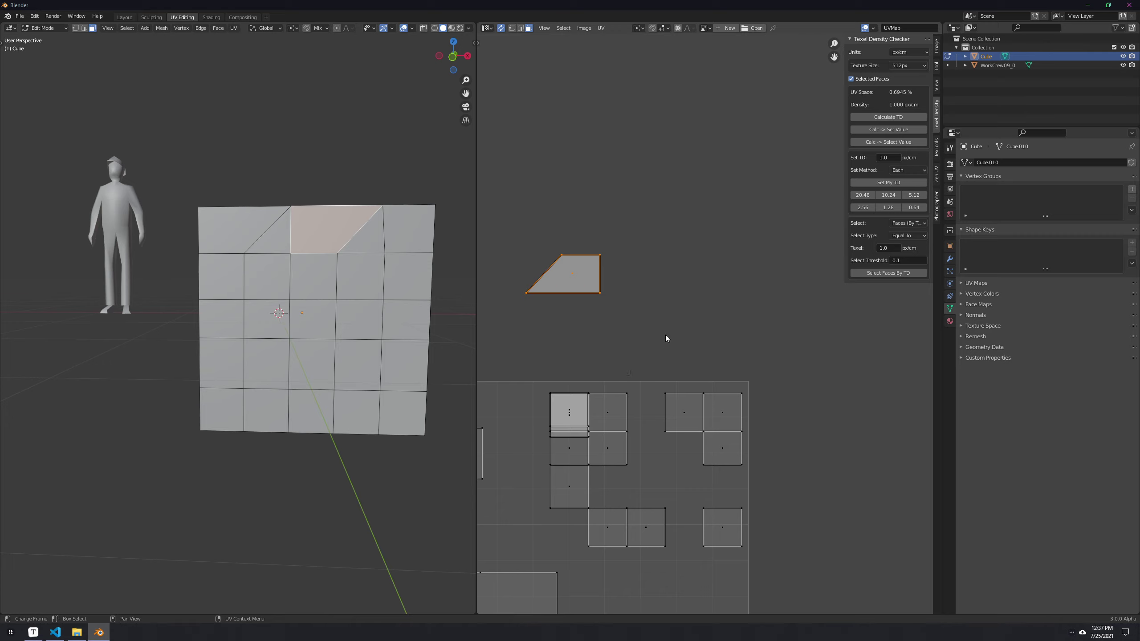
scroll(666, 335, "down", 8)
mouse_move(664, 335)
middle_mouse_down()
mouse_move(639, 338)
mouse_move(630, 360)
mouse_move(661, 331)
middle_mouse_up()
left_click(652, 358)
right_click(632, 361)
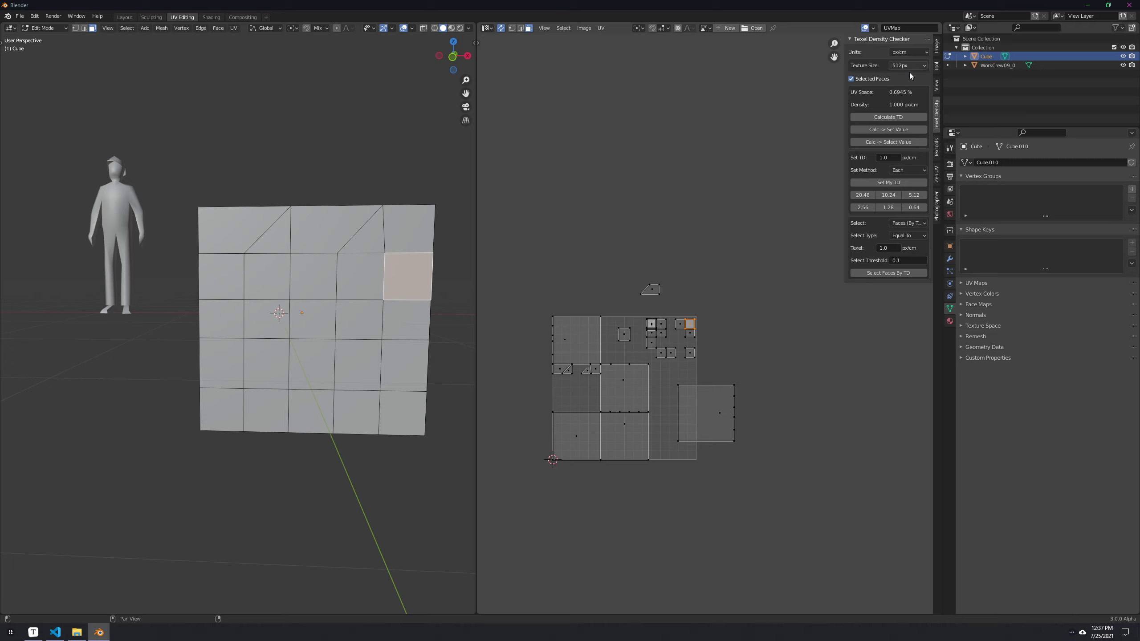
Step: Display the TexTools options in the UV editor with the main section collapsed and clear the face selection
left_click(935, 157)
left_click(852, 38)
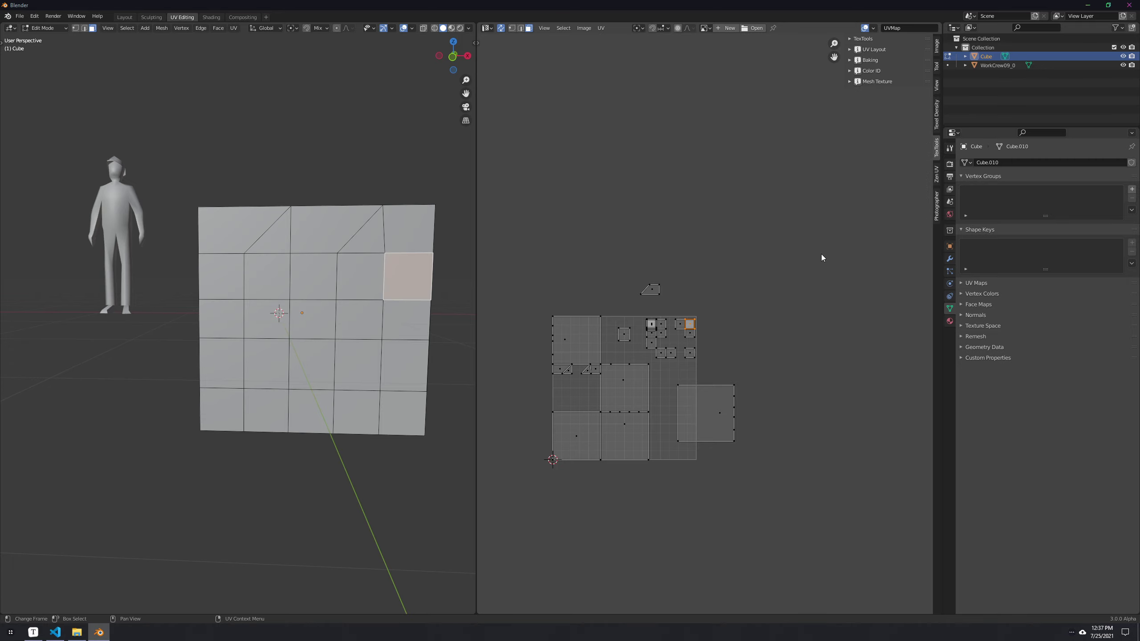
scroll(675, 317, "up", 3)
left_click(731, 320)
scroll(385, 326, "down", 4)
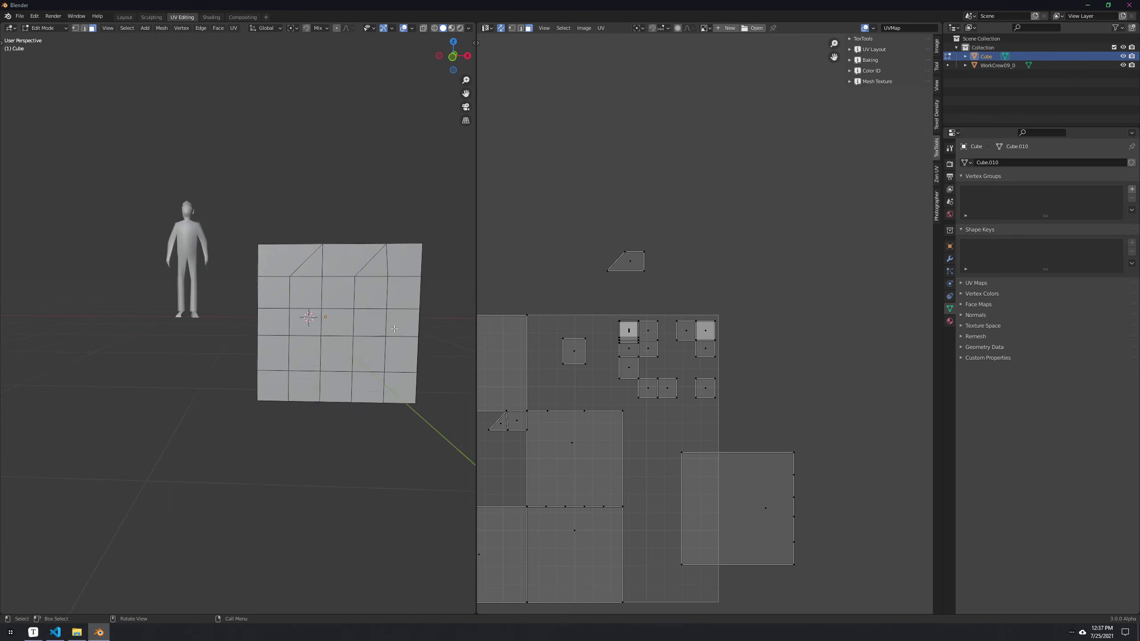
Step: Examine the Intense Menu's mesh editing commands in the 3D viewport and view the cube from an angle
middle_click_drag(383, 329, 339, 337)
right_click(339, 336)
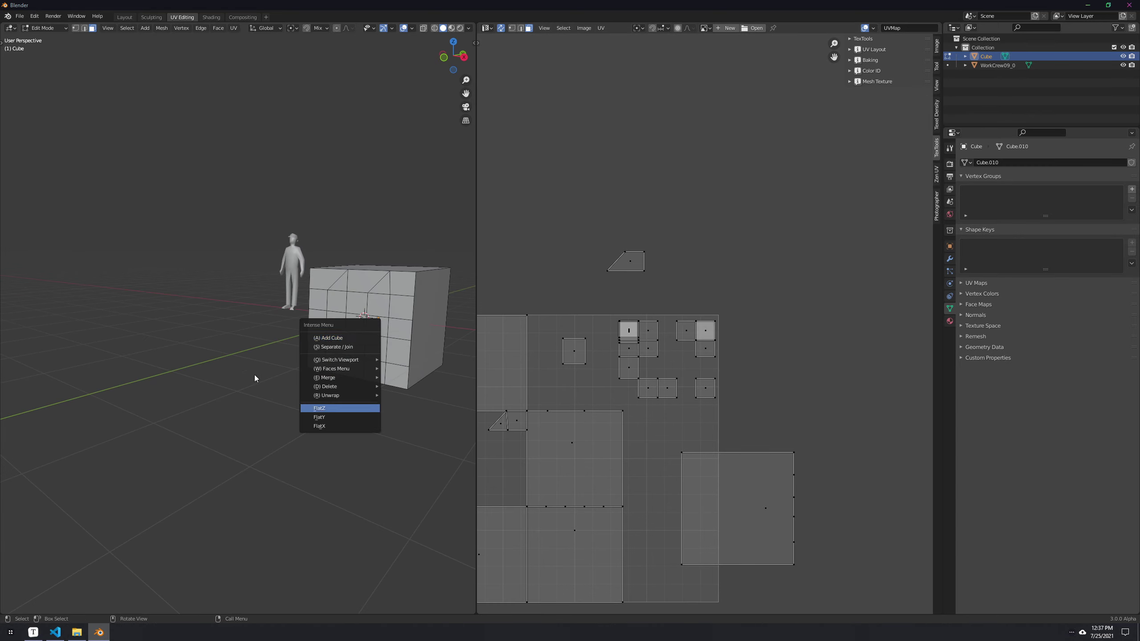
right_click(384, 349)
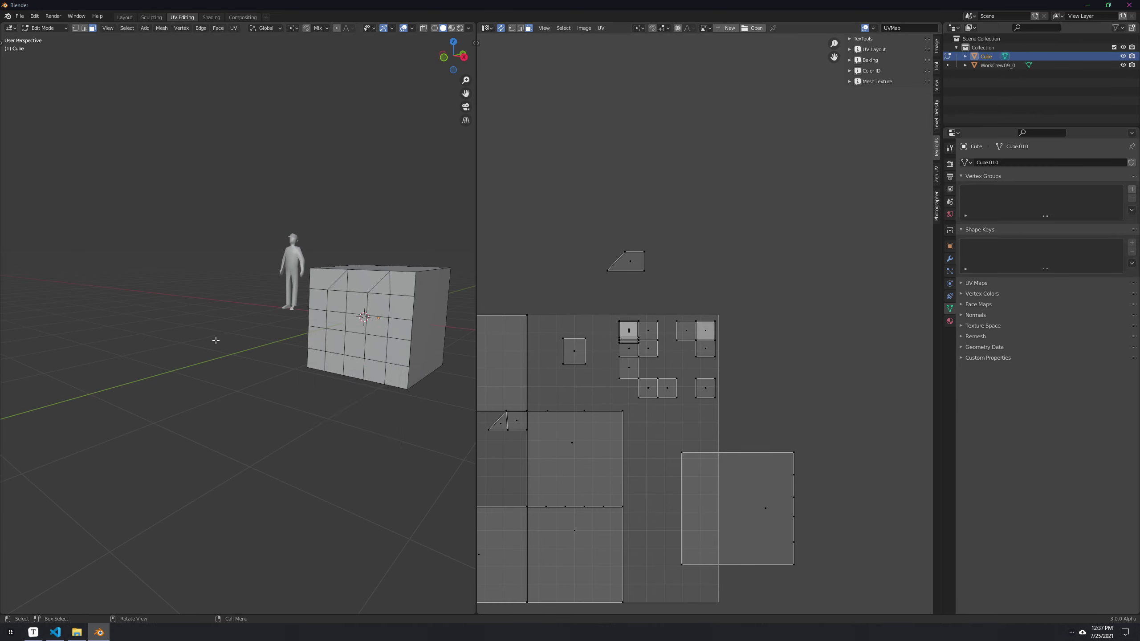
middle_click_drag(361, 324, 338, 342, "shift")
scroll(319, 335, "up", 2)
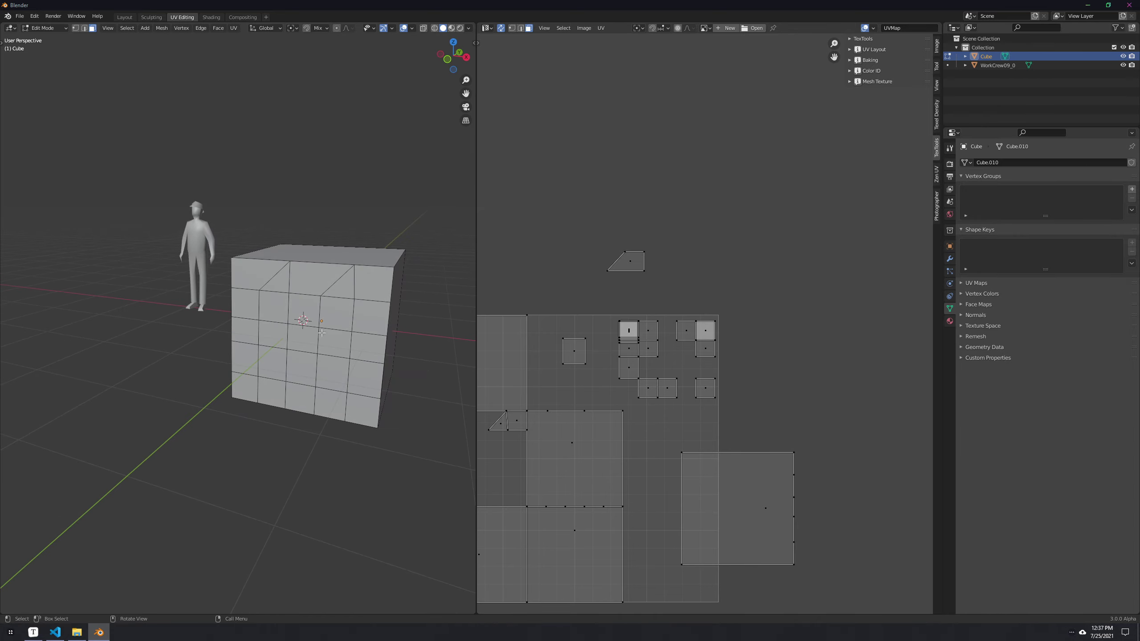